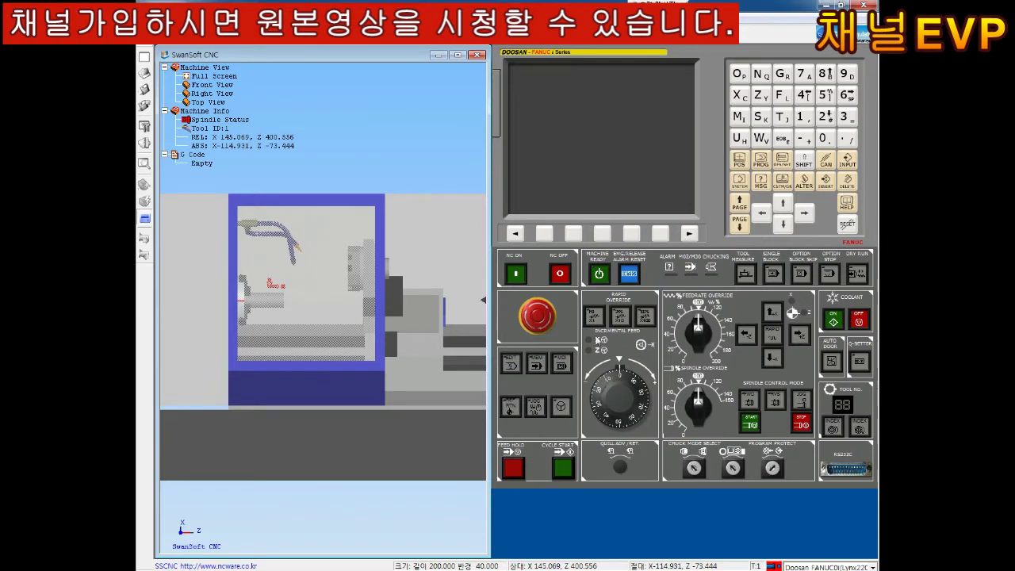
Step: Replace the Doosan FANUC 0i machine control with the WIA FANUC 0i Panel
left_click(811, 567)
left_click(811, 567)
left_click(811, 567)
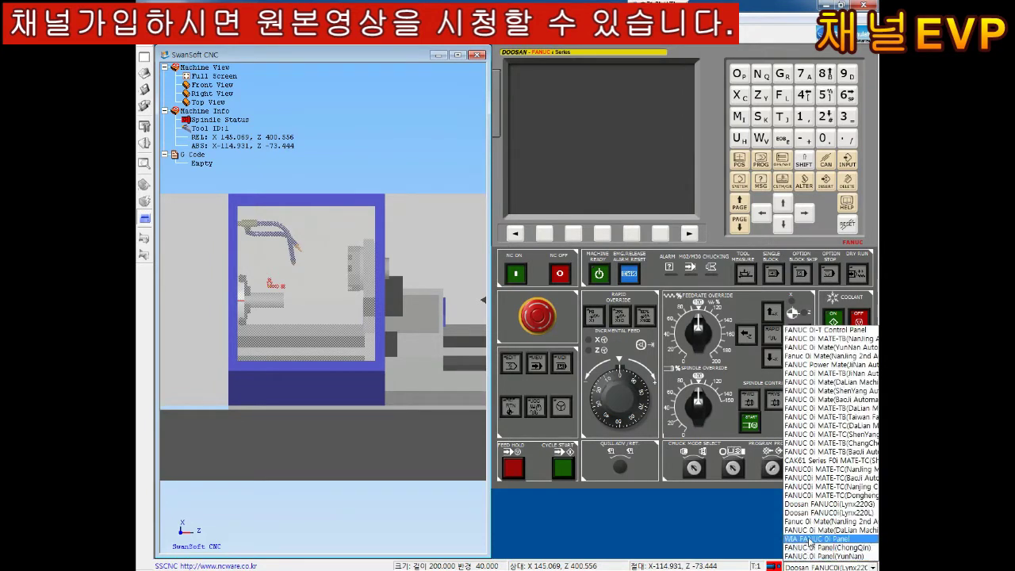
left_click(811, 540)
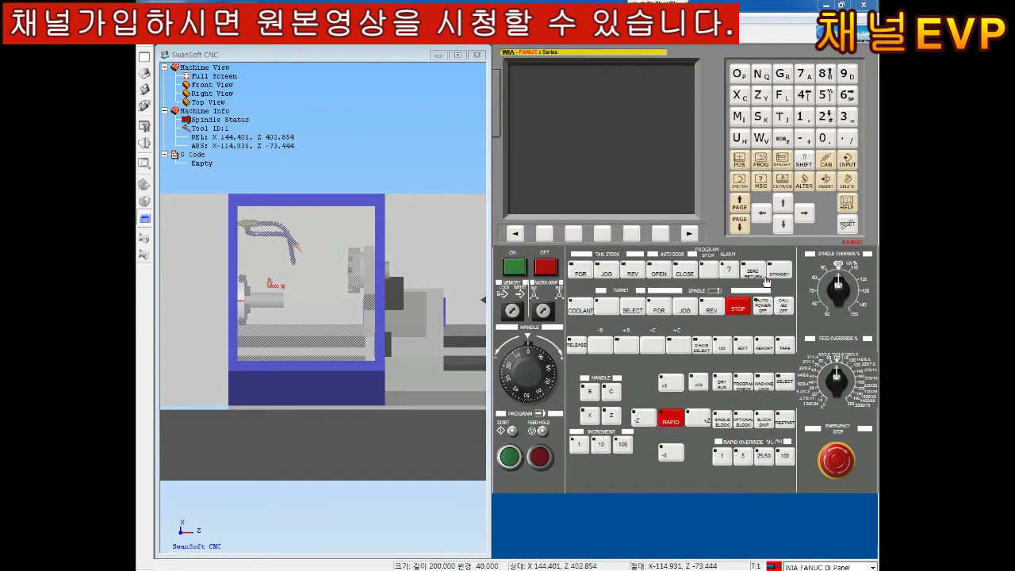
Step: Power on, release E-STOP and zero-return the lathe to X 260.000, Z 474.000
left_click(512, 273)
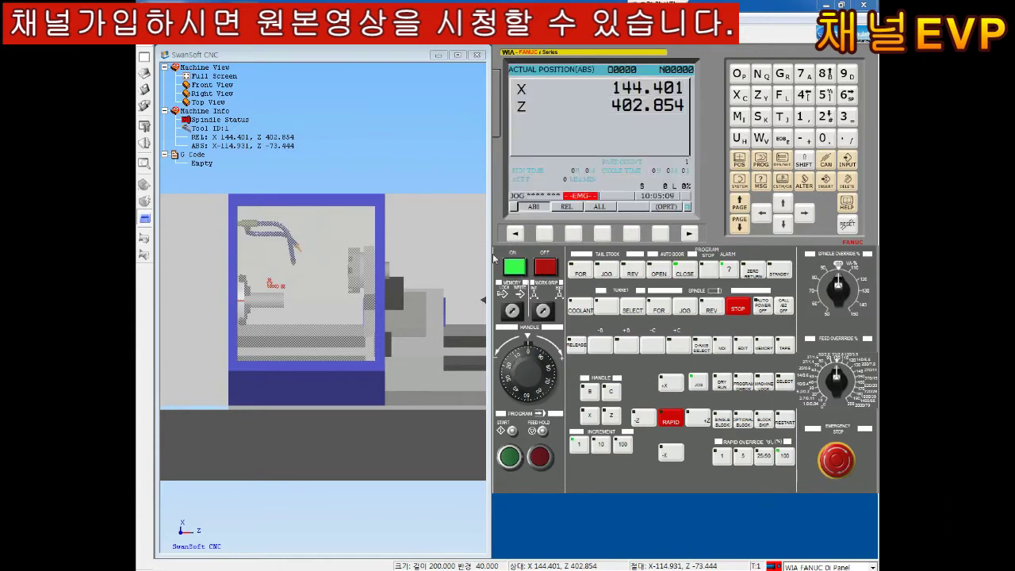
left_click(842, 468)
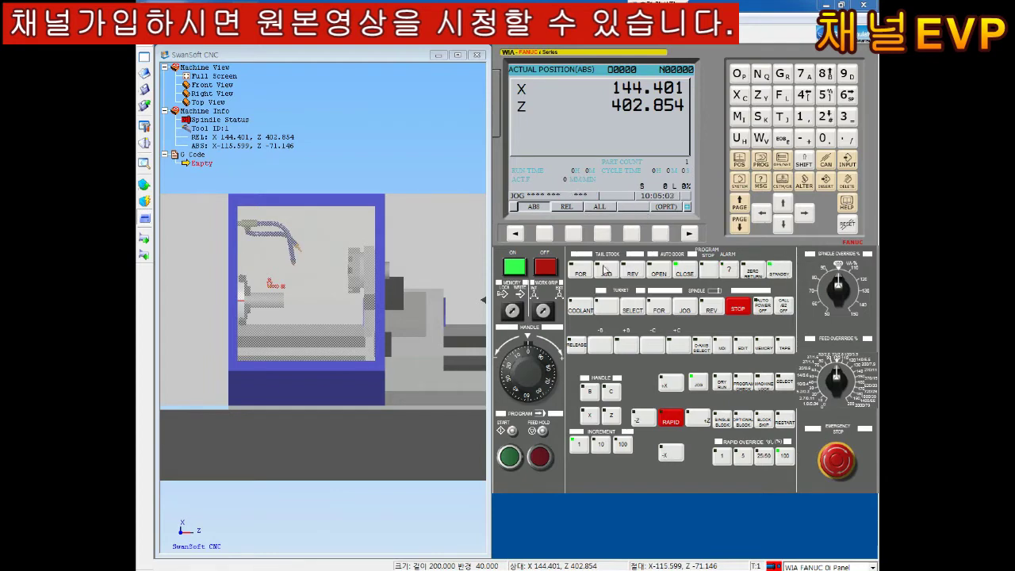
left_click(754, 274)
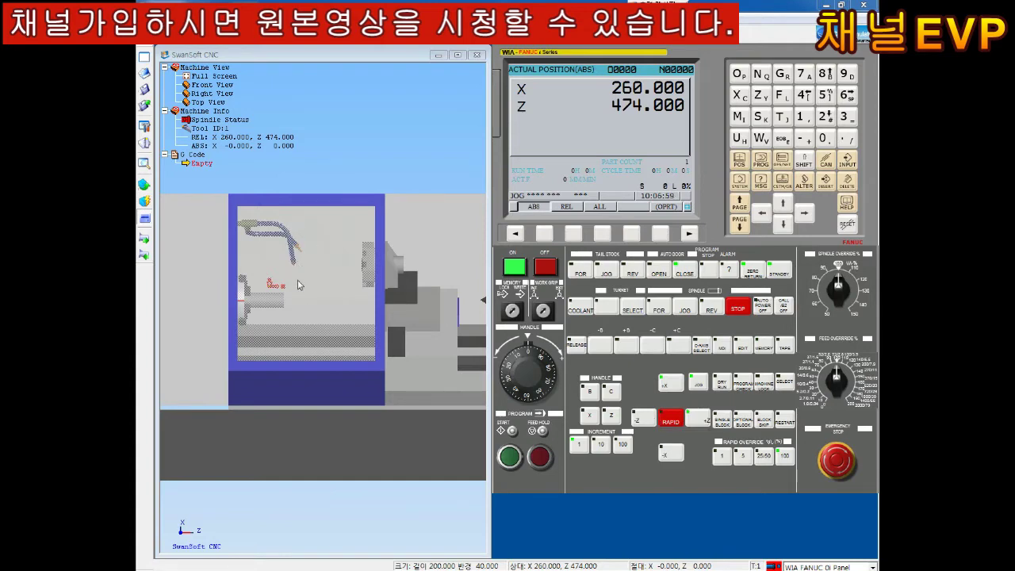
Step: Orbit the lathe to an oblique view and open the machine's sliding door
left_click(214, 47)
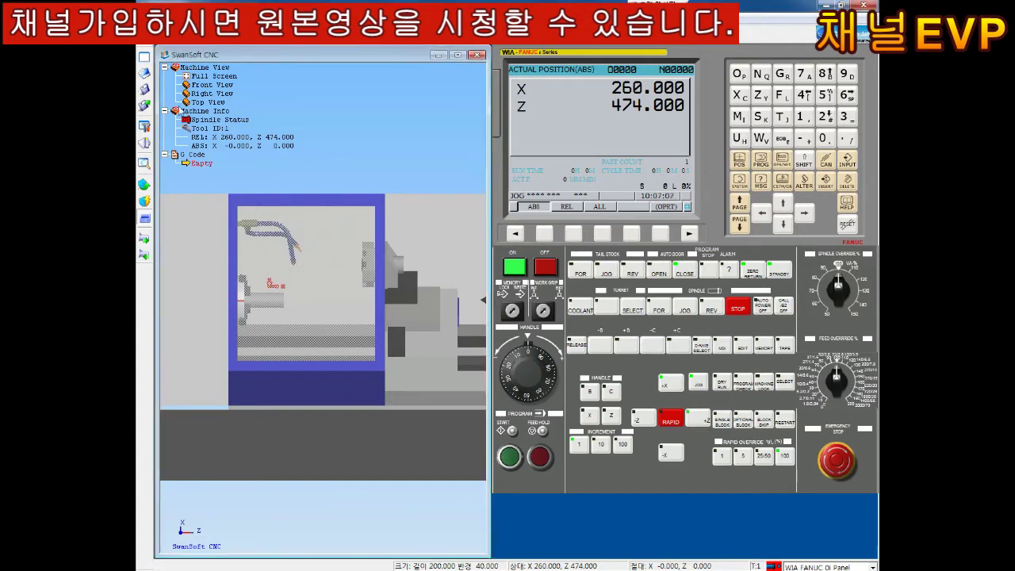
mouse_move(333, 290)
left_mouse_down()
mouse_move(206, 254)
mouse_move(306, 247)
mouse_move(249, 223)
mouse_move(344, 219)
mouse_move(330, 250)
mouse_move(361, 209)
mouse_move(394, 215)
mouse_move(298, 240)
left_mouse_up()
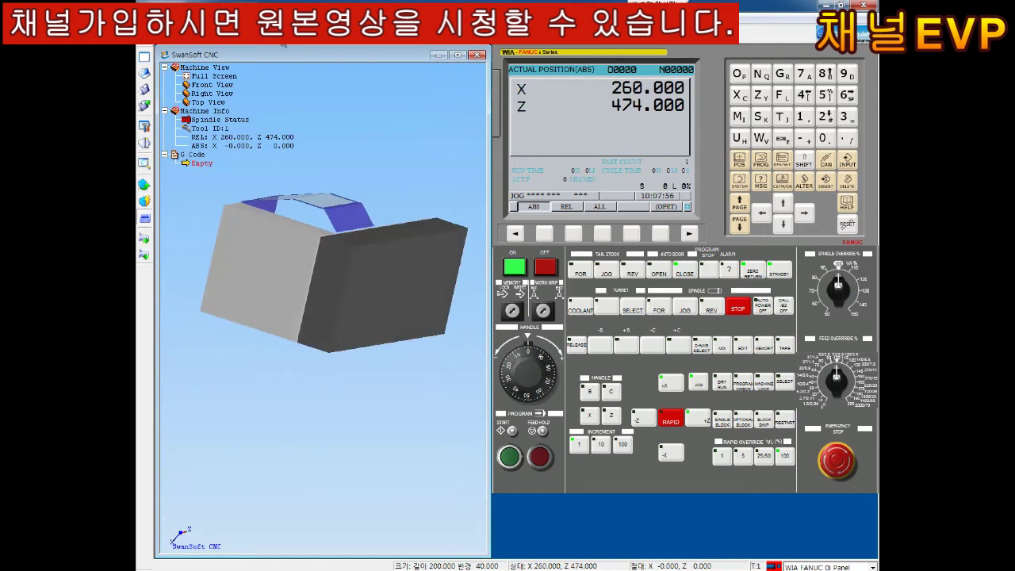
left_click(290, 54)
left_click(290, 54)
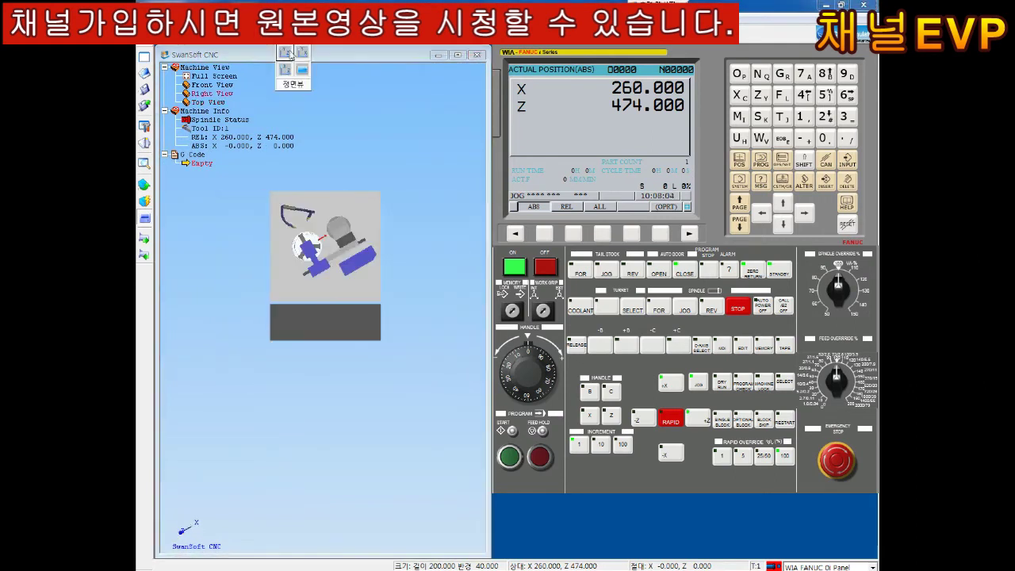
left_click(289, 54)
left_click(289, 55)
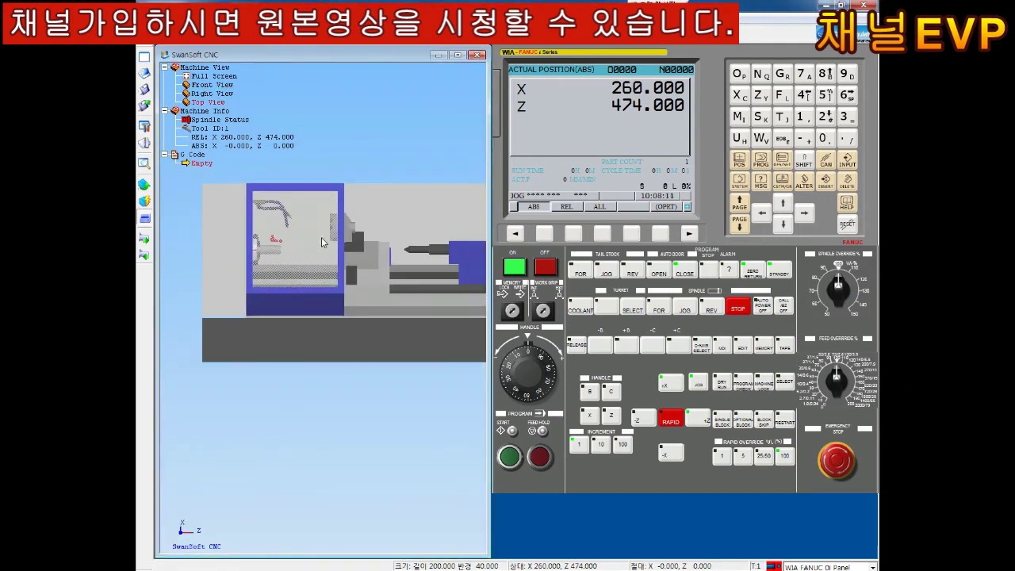
mouse_move(329, 246)
left_mouse_down()
mouse_move(349, 248)
mouse_move(206, 255)
left_mouse_up()
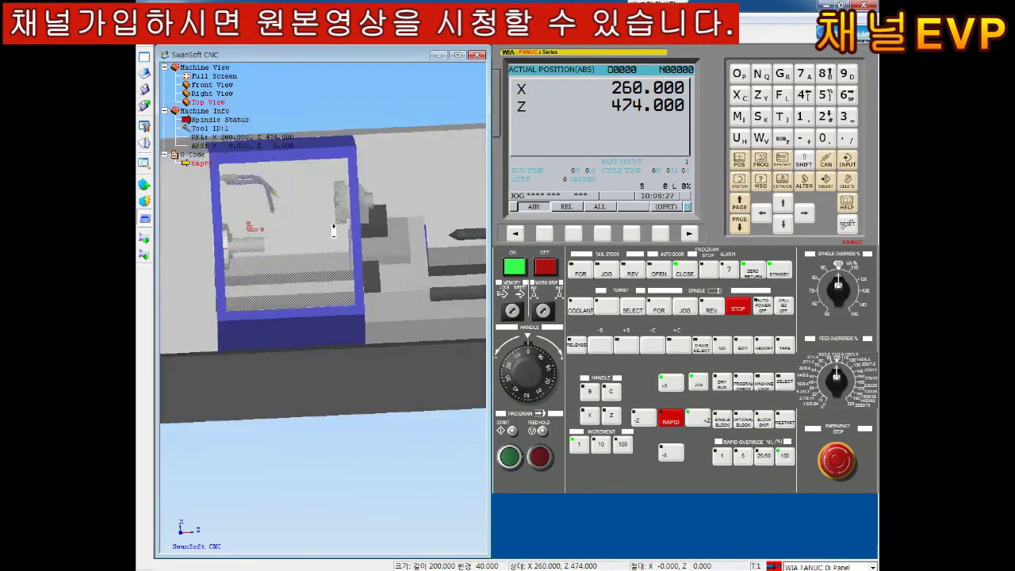
left_click(144, 219)
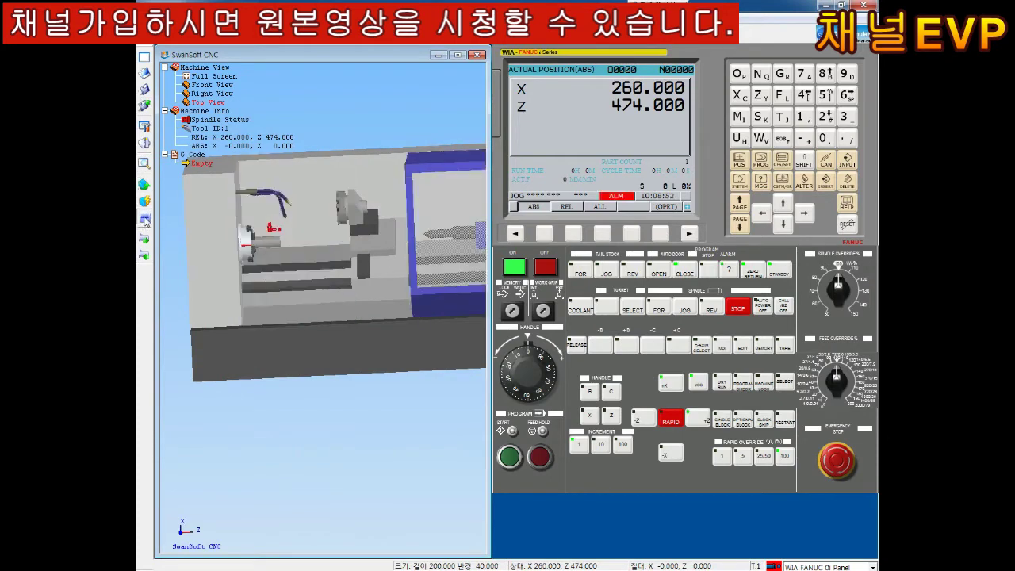
Step: Open the simulator Options and select the front-mounted tool post
scroll(261, 212, "up", 5)
scroll(261, 212, "down", 5)
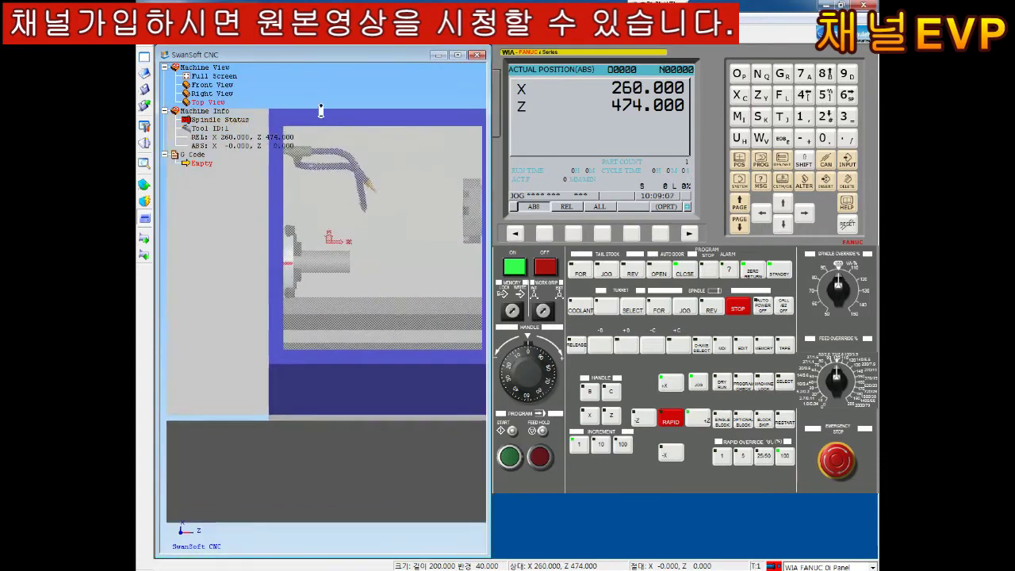
scroll(351, 252, "up", 3)
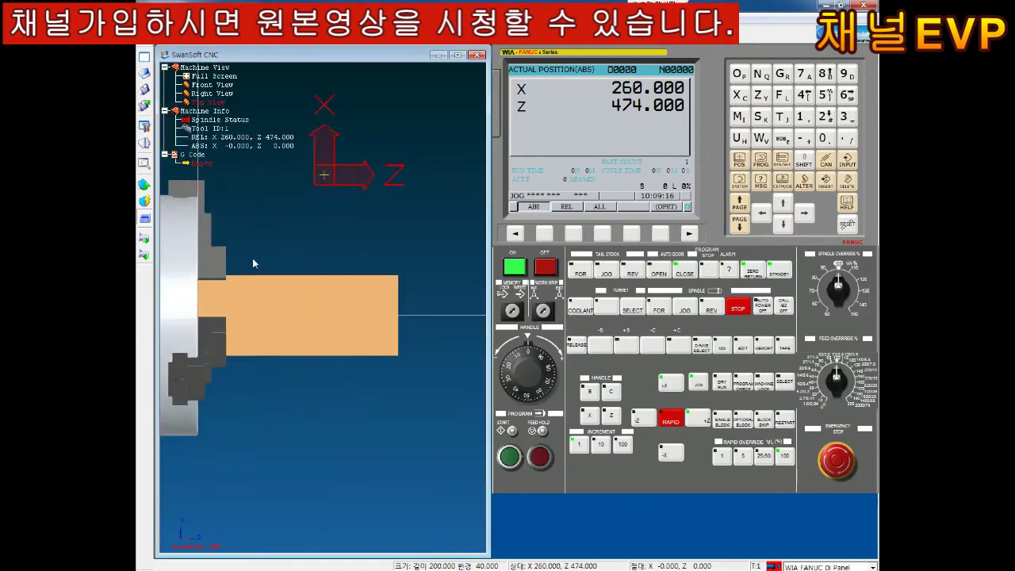
scroll(351, 252, "down", 2)
scroll(351, 253, "down", 3)
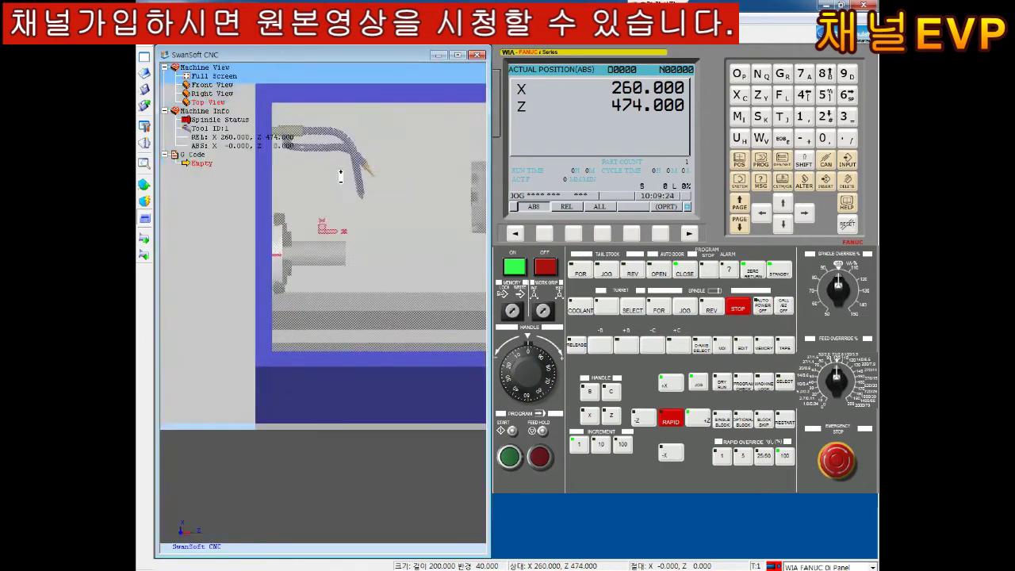
mouse_move(352, 253)
left_mouse_down()
mouse_move(301, 285)
mouse_move(342, 230)
left_mouse_up()
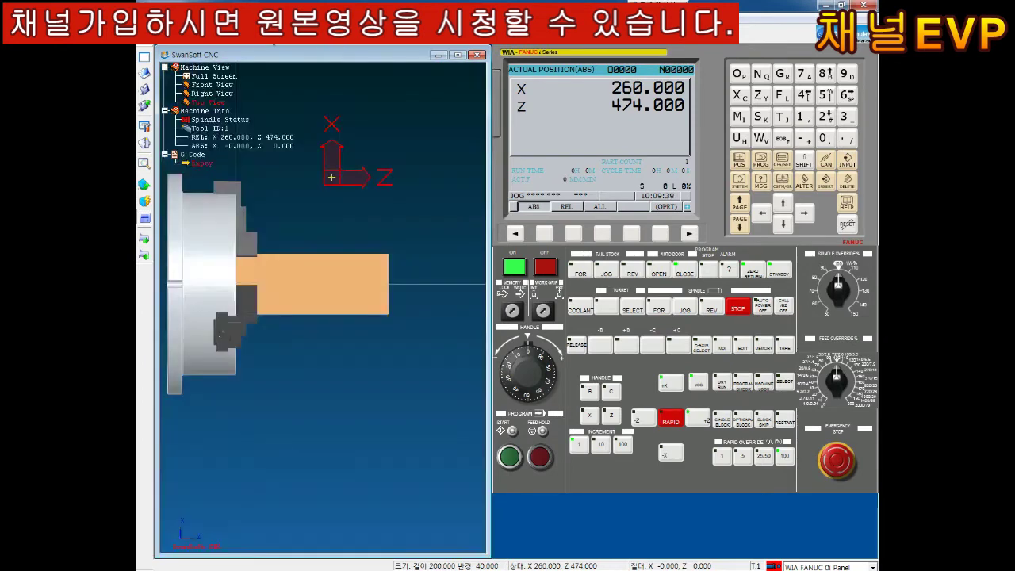
left_click_drag(270, 92, 347, 236)
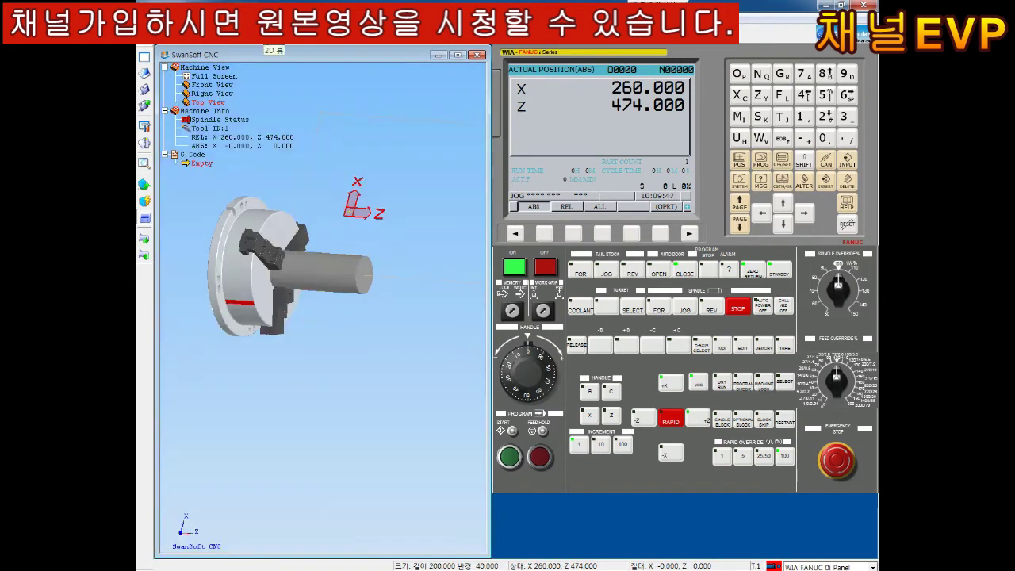
scroll(374, 216, "down", 2)
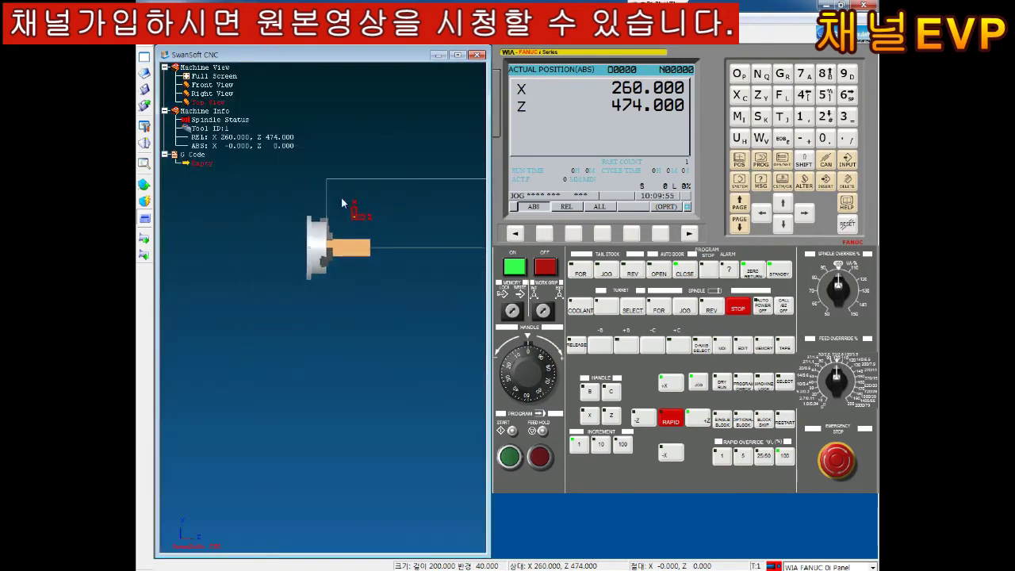
scroll(230, 163, "up", 2)
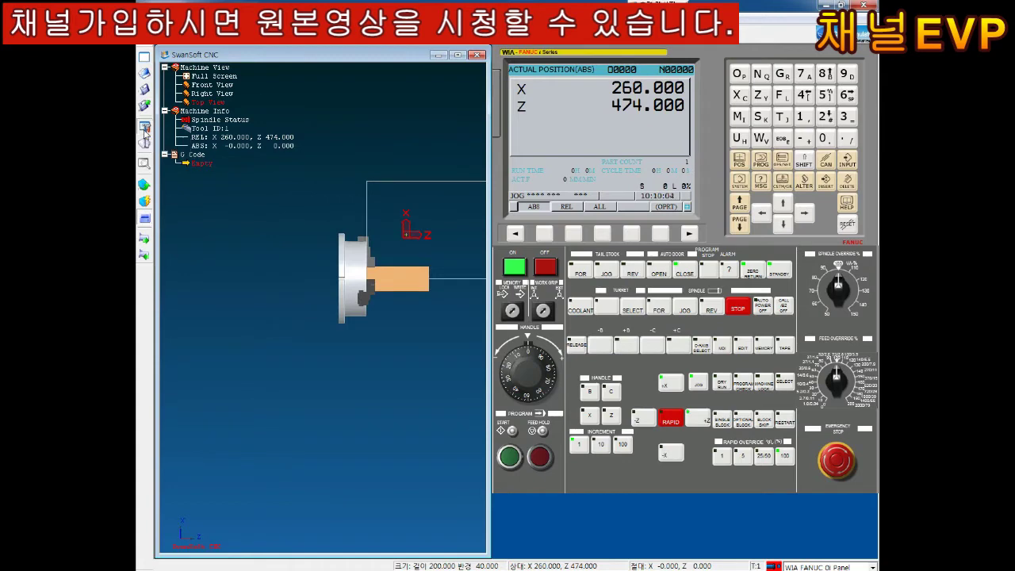
left_click(145, 132)
mouse_move(508, 195)
left_mouse_down()
mouse_move(418, 156)
mouse_move(354, 298)
mouse_move(346, 217)
left_mouse_up()
left_click(375, 186)
Step: Apply the tool-post options, settling on a rear-mounted 12-position turret
left_click(391, 205)
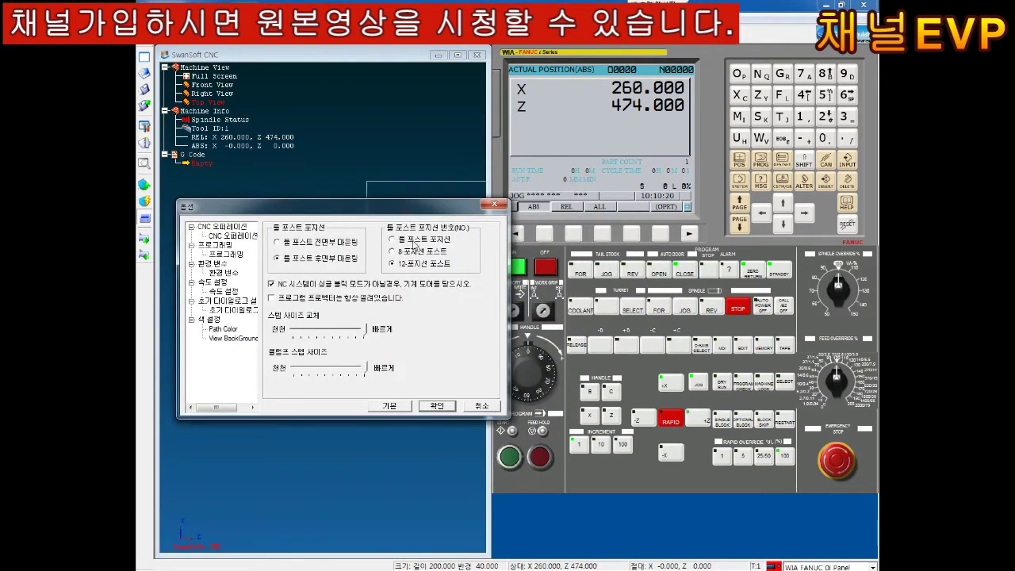
left_click(437, 406)
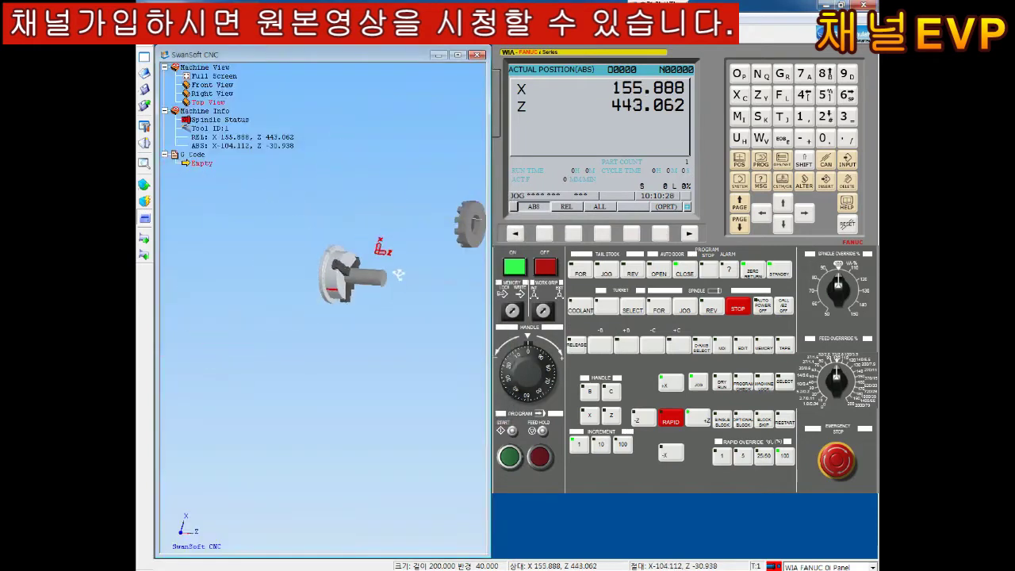
left_click(144, 125)
left_click(375, 208)
left_click(440, 448)
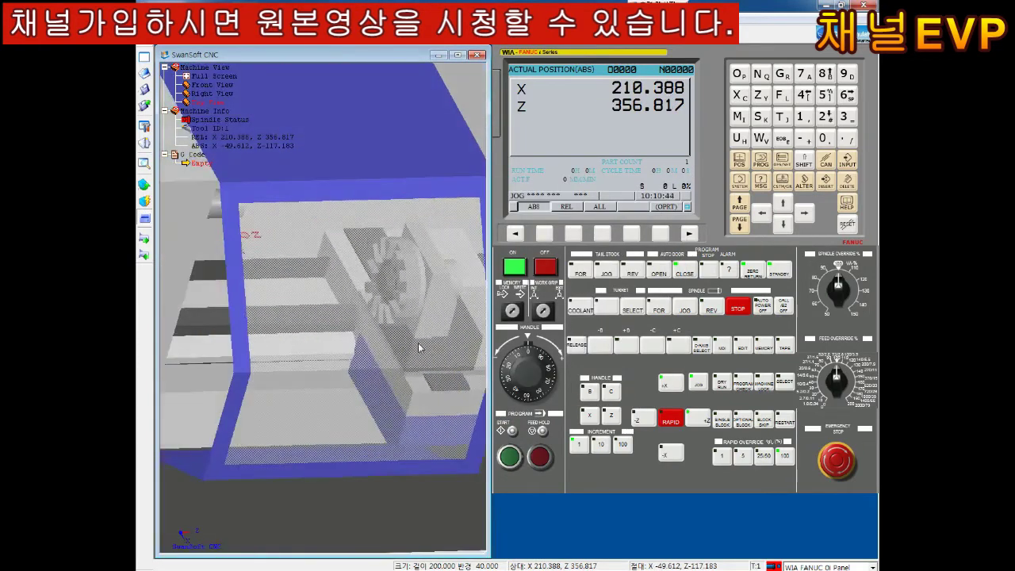
left_click(144, 126)
left_click(385, 217)
left_click(600, 385)
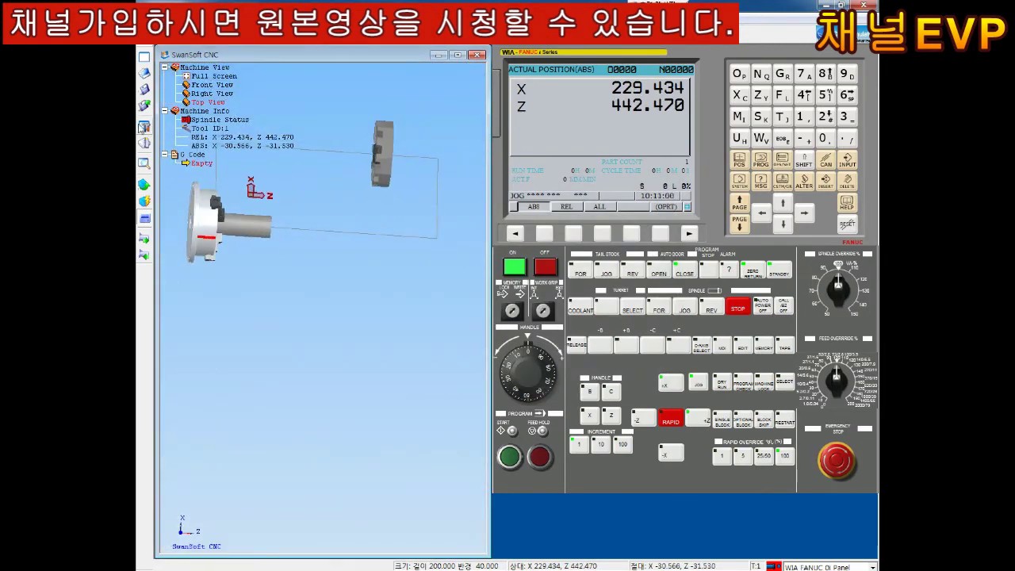
left_click(144, 125)
left_click(602, 382)
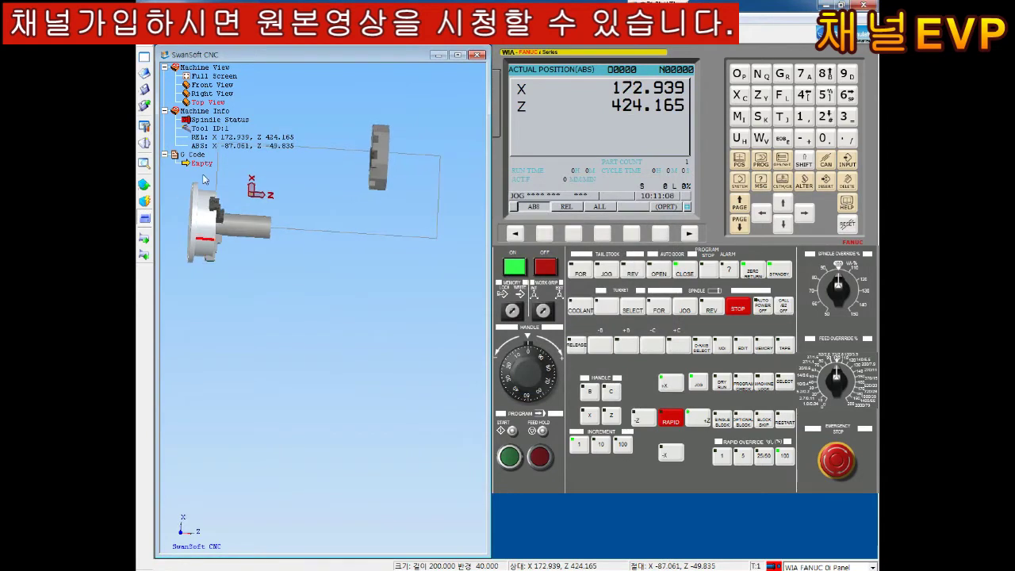
Step: Give tool 001 a 55° insert in the tool magazine manager
left_click(144, 145)
left_click_drag(412, 168, 307, 125)
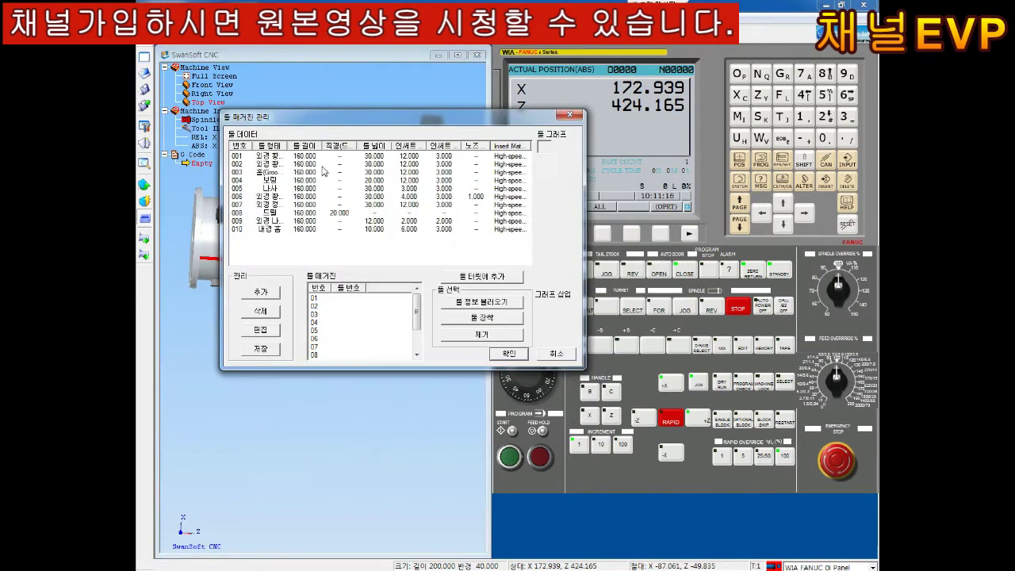
double_click(246, 157)
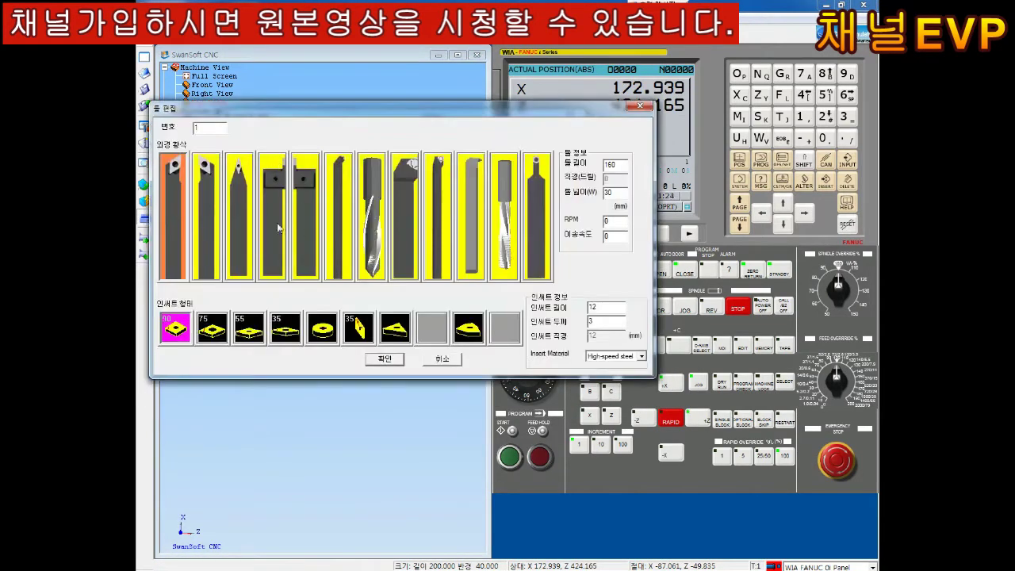
left_click(212, 328)
left_click(286, 328)
left_click(247, 334)
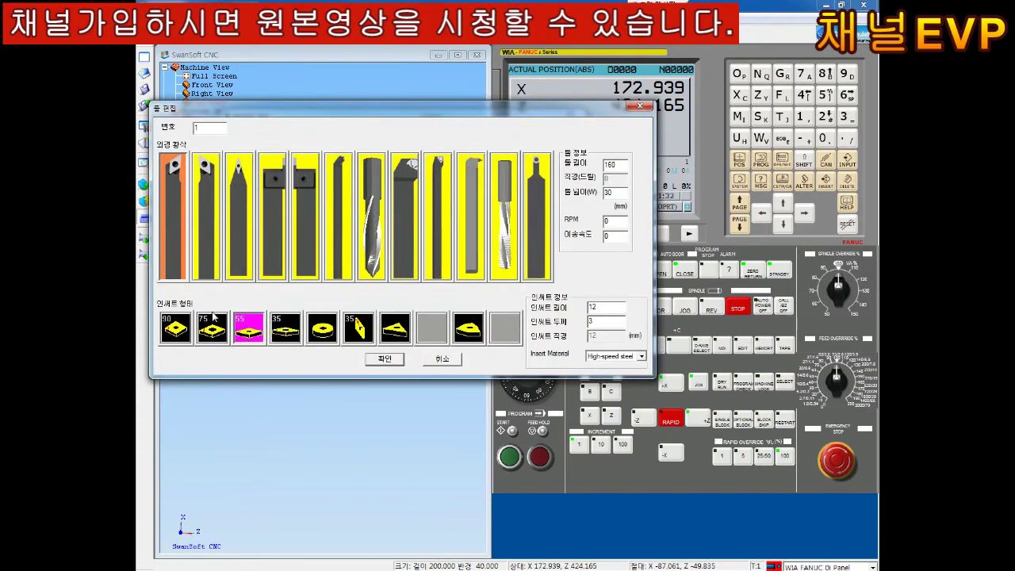
left_click(382, 359)
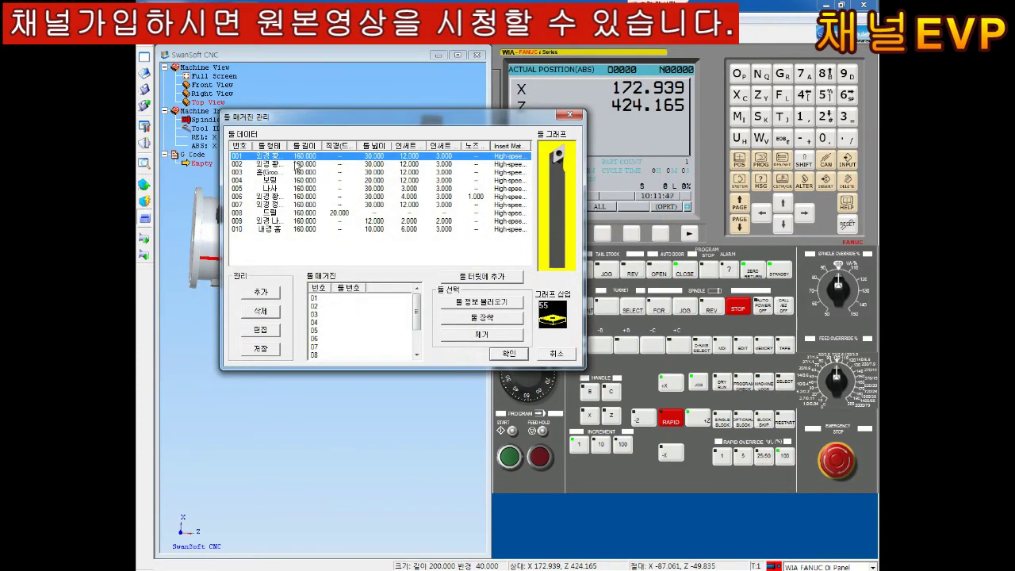
Step: Mount tool 001 in magazine slot 01 and confirm the magazine setup
left_click_drag(296, 165, 338, 295)
left_click(303, 158)
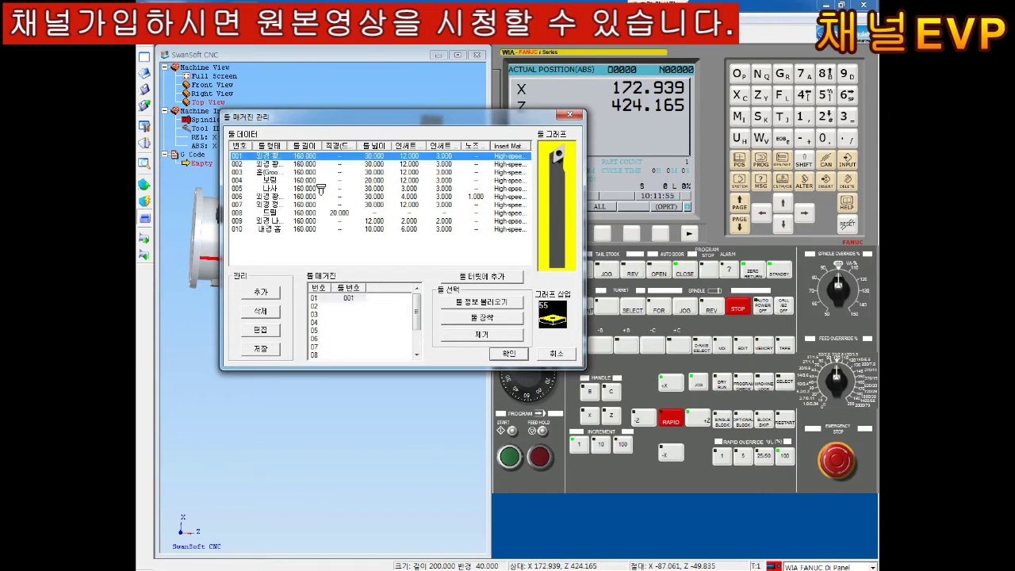
left_click_drag(321, 188, 344, 295)
left_click(311, 160)
left_click_drag(312, 166, 343, 297)
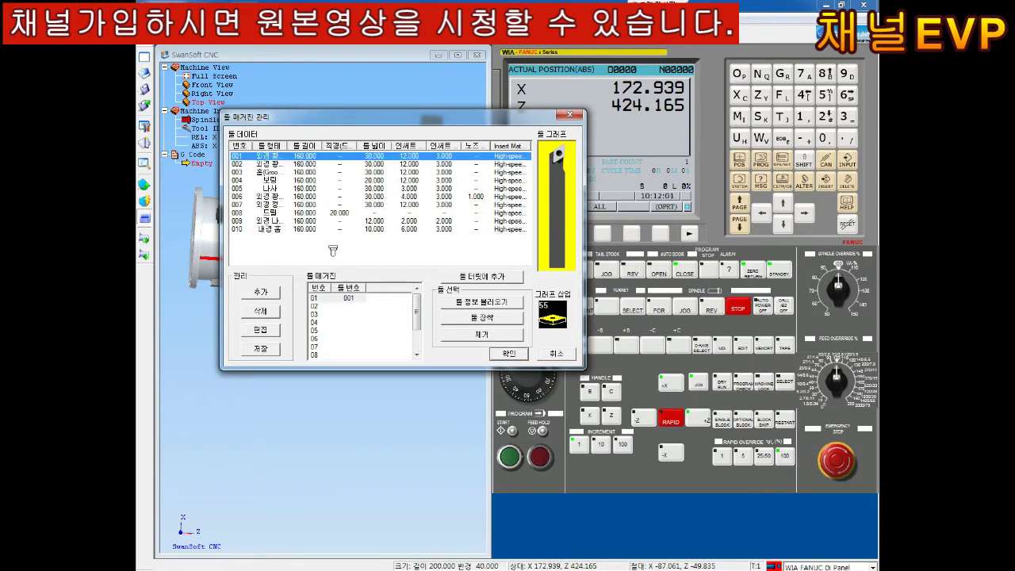
left_click(510, 353)
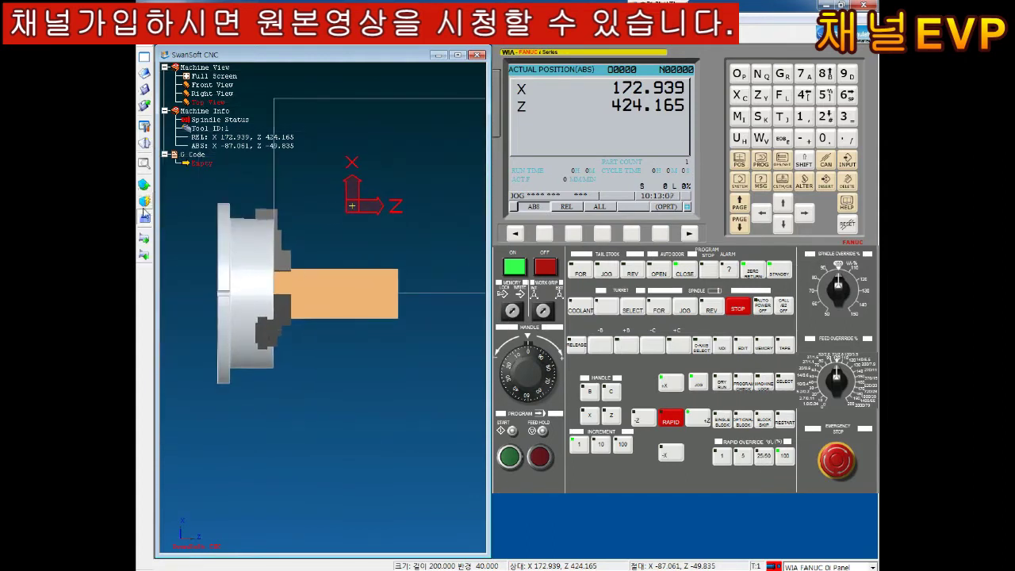
Step: Set the workpiece stock to length 95 with a 65 diameter
left_click(144, 184)
left_click(181, 191)
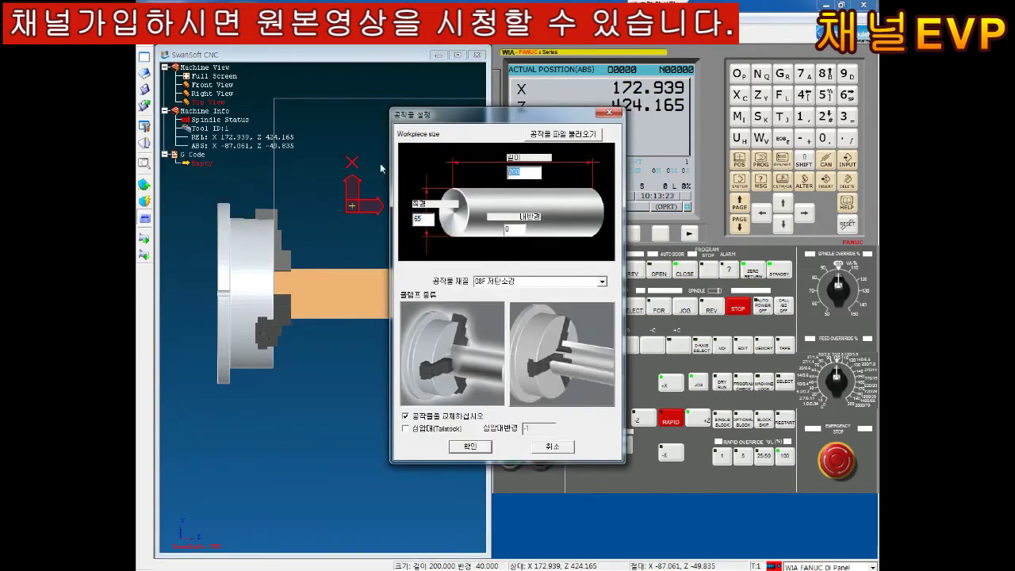
type("95")
key("Tab")
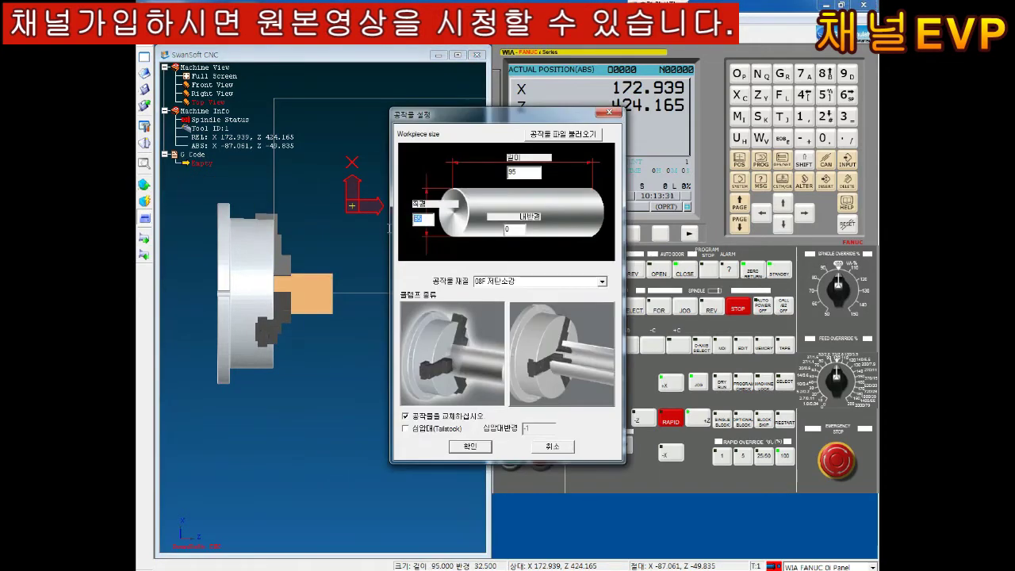
key("Return")
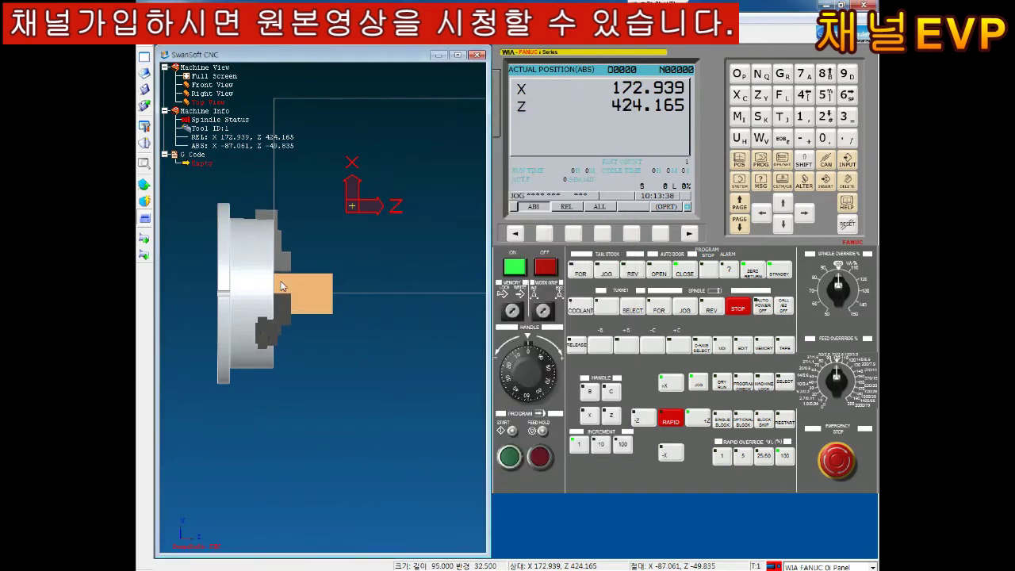
Step: Slide the stock further out of the chuck and switch the control to MDI mode
scroll(282, 286, "up", 2)
scroll(282, 278, "up", 2)
scroll(277, 247, "up", 1)
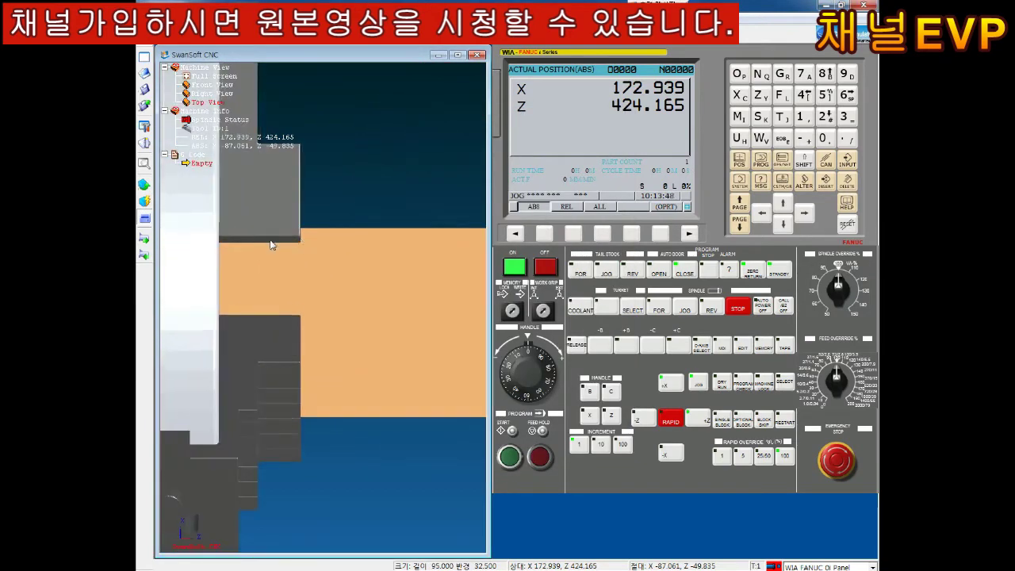
scroll(273, 249, "down", 2)
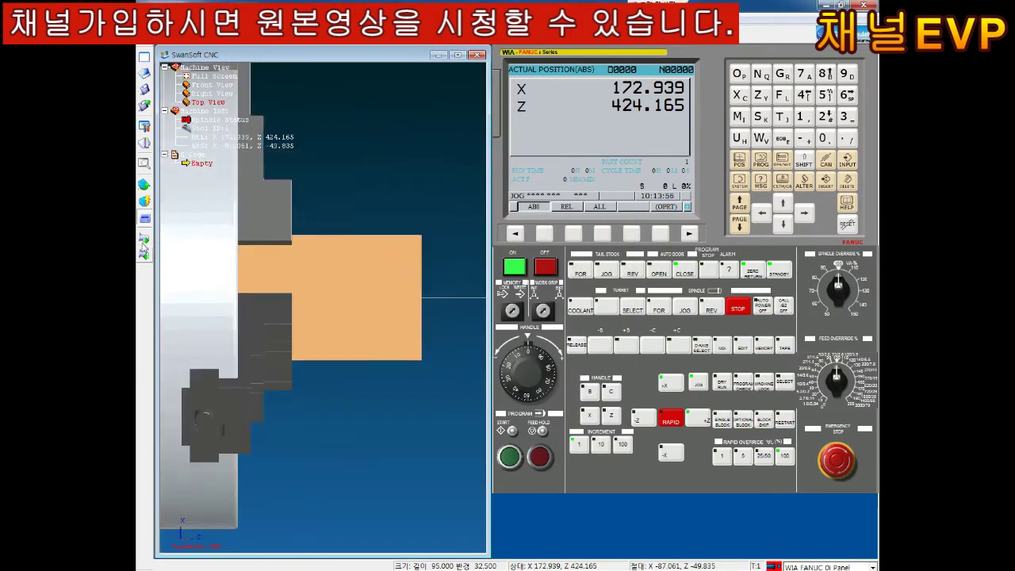
left_click(145, 238)
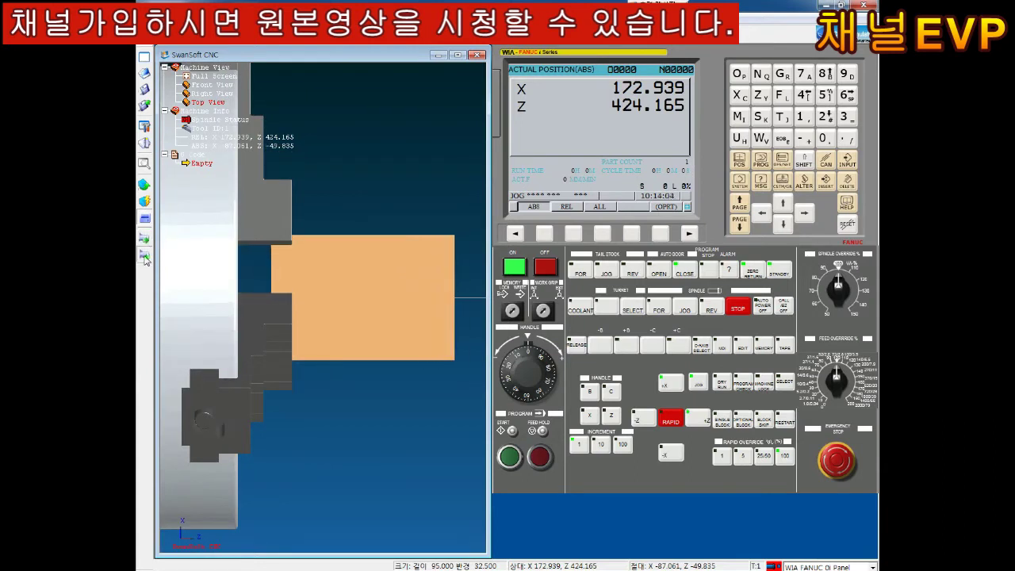
left_click(145, 238)
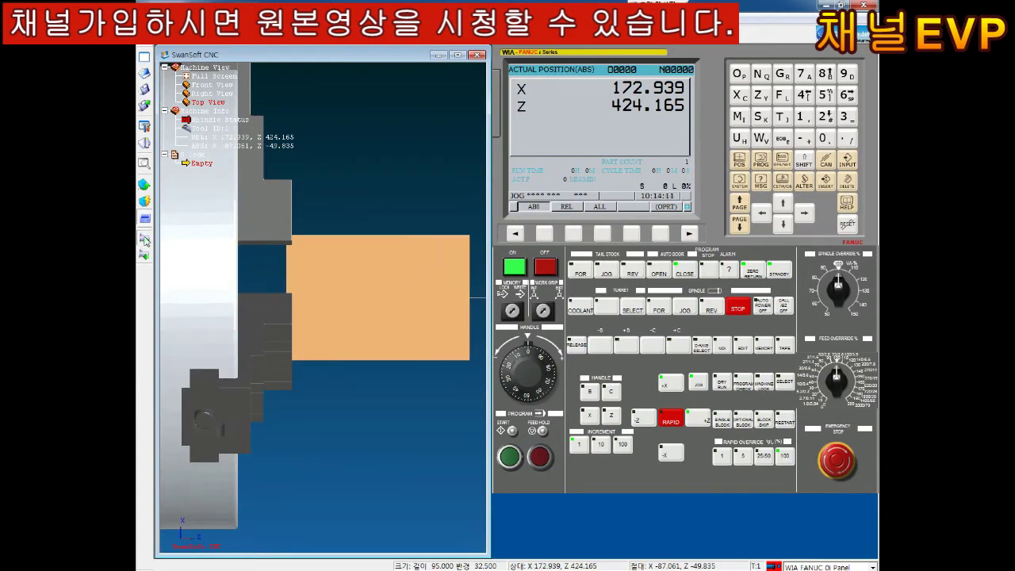
scroll(339, 261, "down", 1)
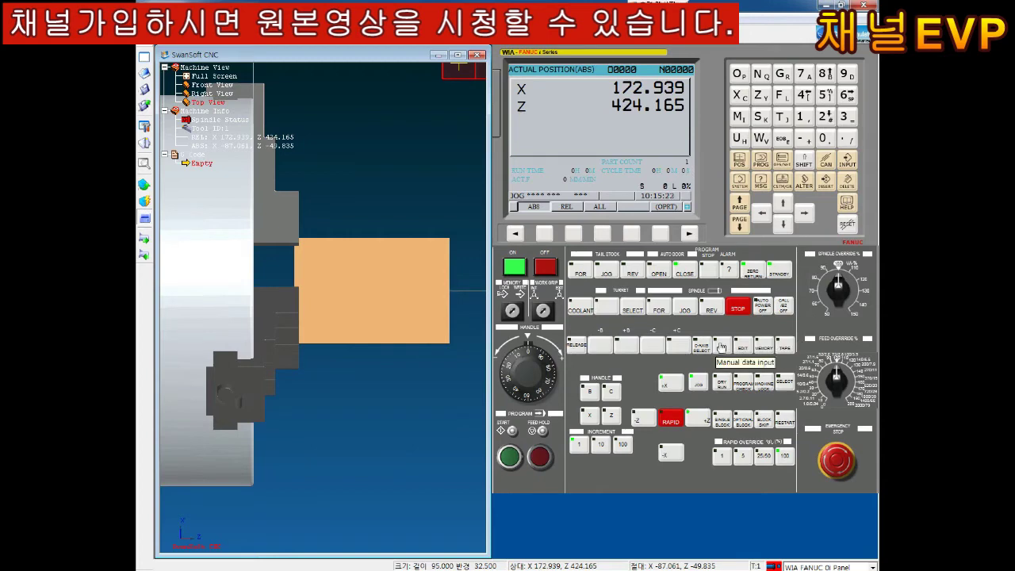
left_click(725, 348)
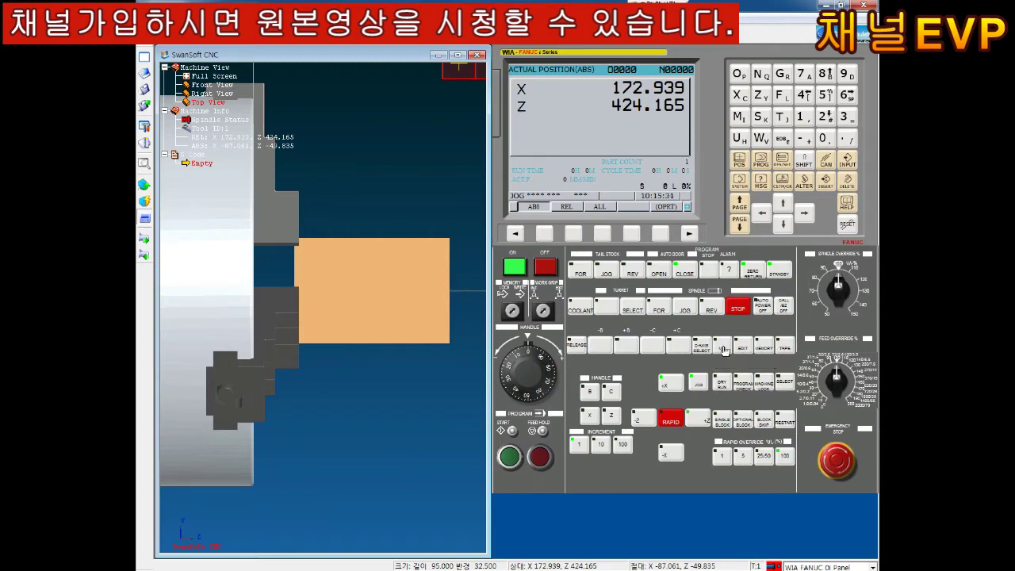
left_click(725, 350)
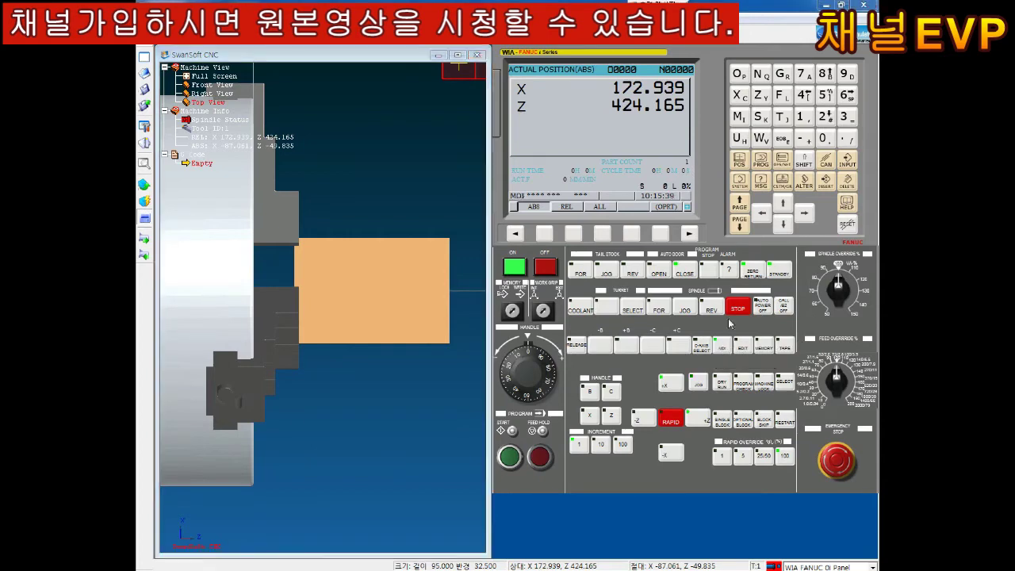
Step: Bring up the MDI program page and make a first, cleared attempt at G97 S1000
left_click(760, 161)
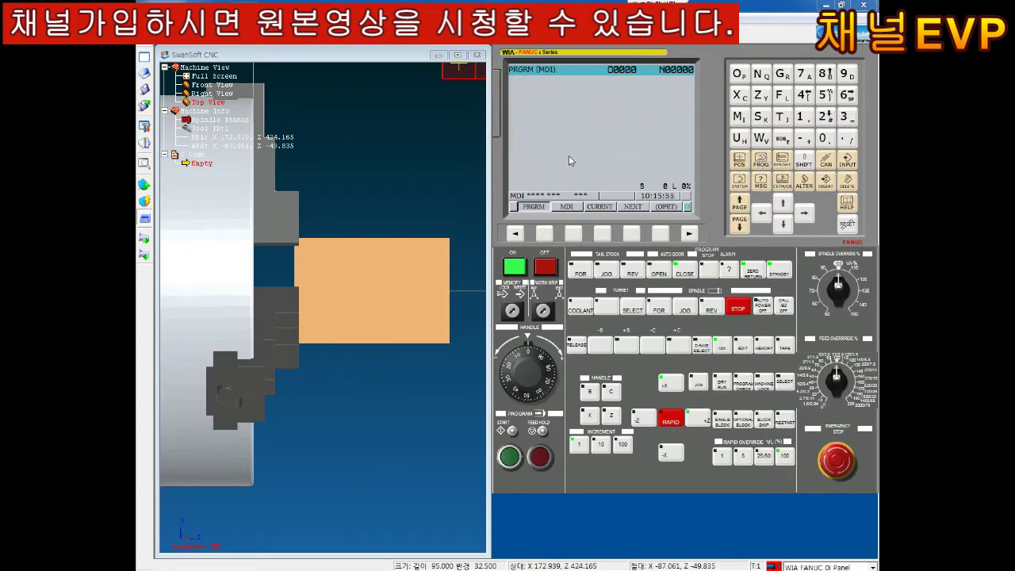
left_click(573, 235)
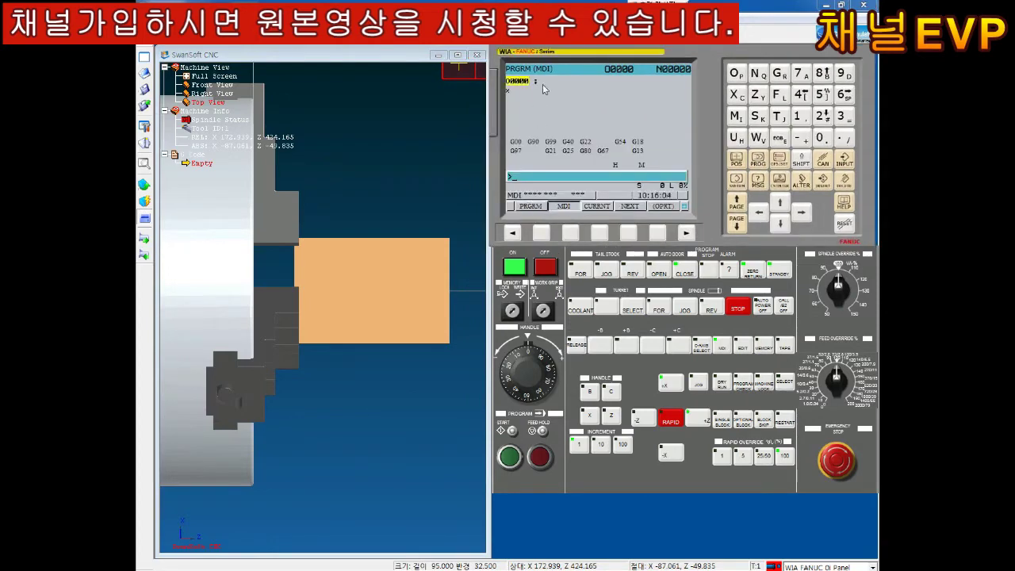
left_click(782, 74)
left_click(845, 74)
left_click(803, 73)
left_click(760, 116)
left_click(800, 117)
triple_click(821, 138)
double_click(817, 164)
double_click(817, 164)
double_click(817, 164)
double_click(817, 164)
Step: Enter G97 S1000 M03 and insert it into the MDI program
left_click(844, 74)
left_click(802, 74)
left_click(759, 117)
left_click(799, 117)
triple_click(822, 138)
left_click(738, 116)
left_click(841, 124)
triple_click(825, 162)
left_click(825, 163)
triple_click(825, 161)
type("G97")
type("S1000M03;")
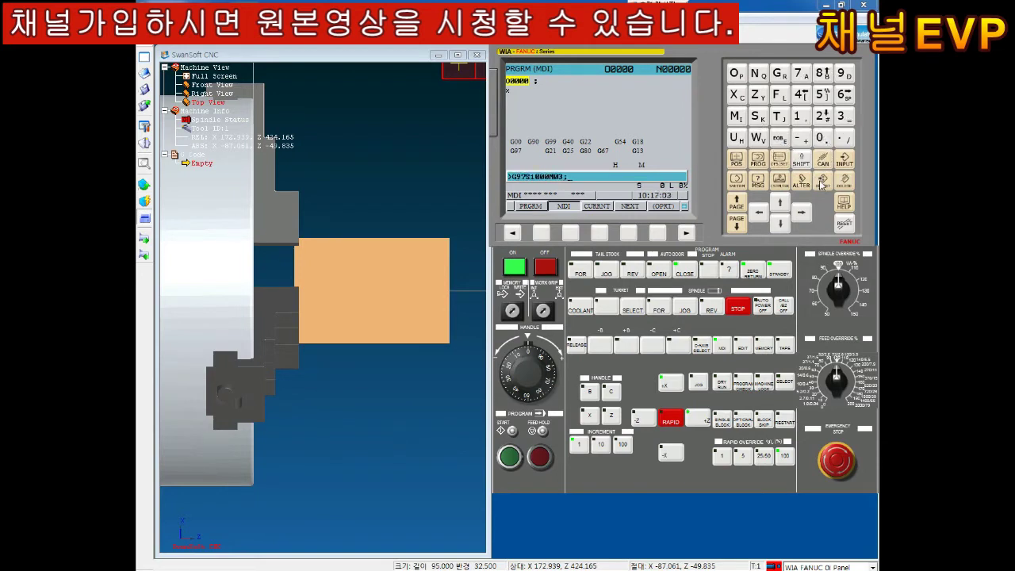
left_click(822, 184)
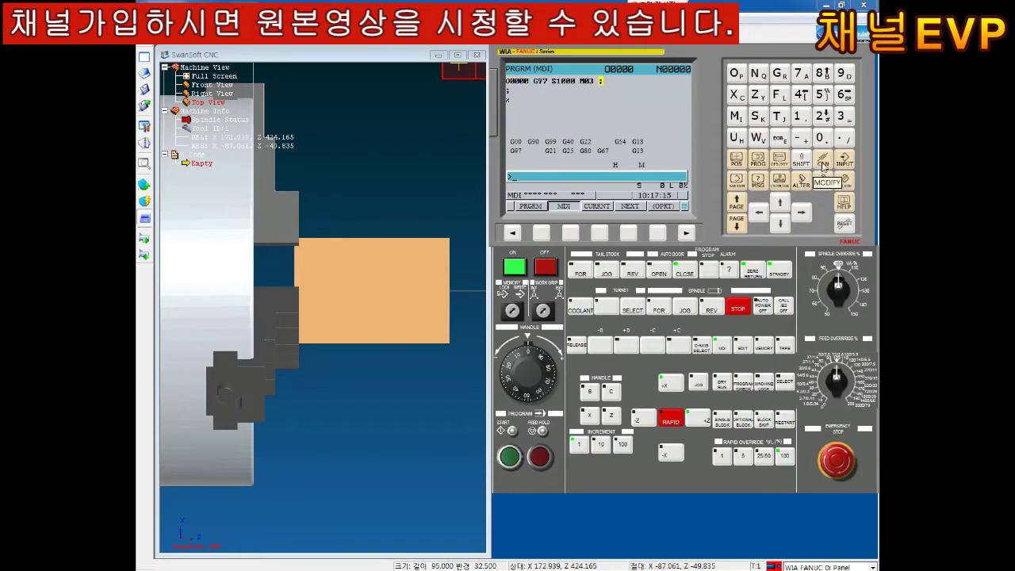
Step: Execute the G97 S1000 M03 block with Cycle Start
left_click(510, 460)
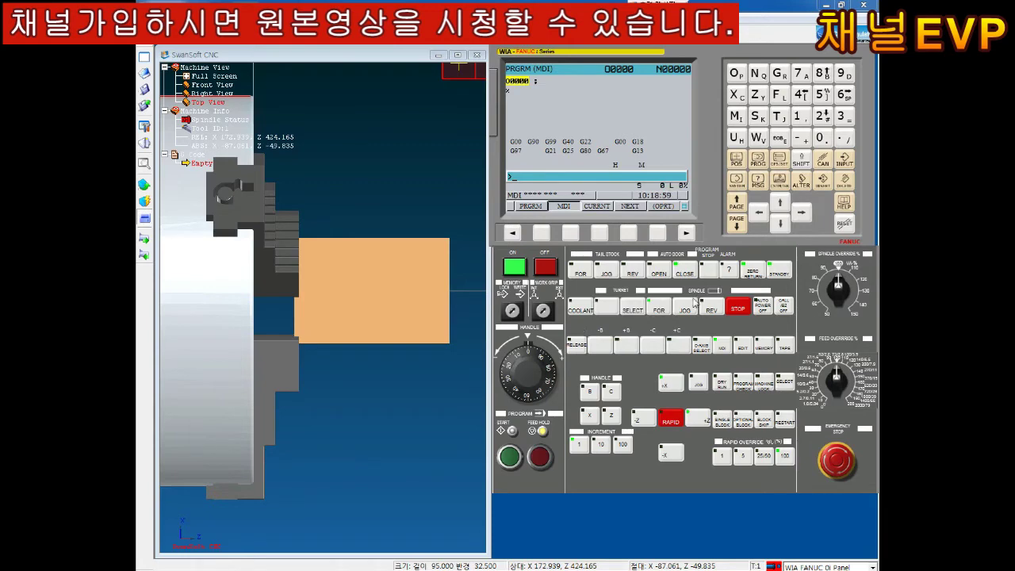
scroll(421, 270, "down", 2)
scroll(403, 225, "up", 2)
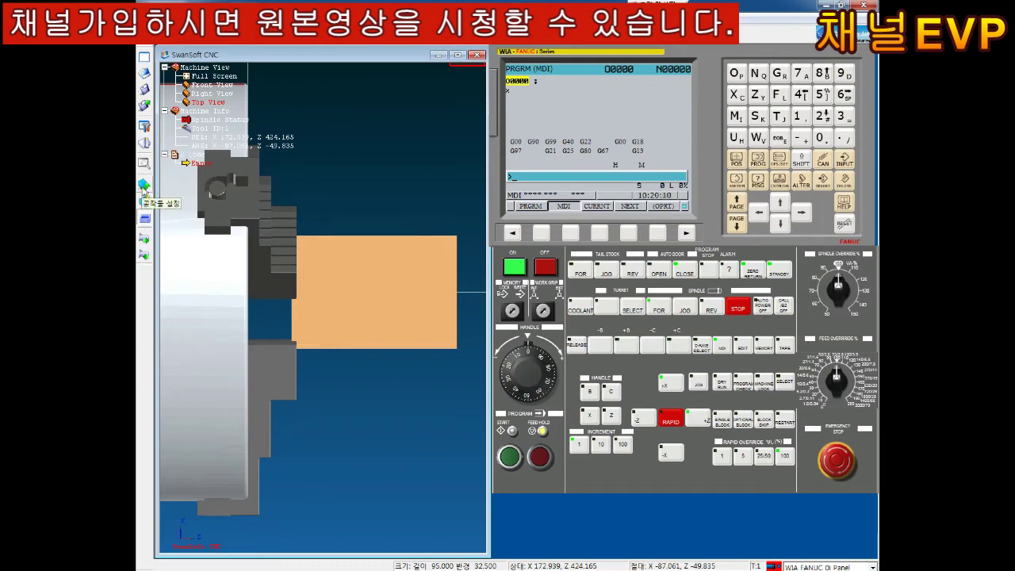
Step: Auto-set the origin on the stock's end face so the tool reads X 65.000, Z -1.000
left_click(144, 184)
left_click(206, 230)
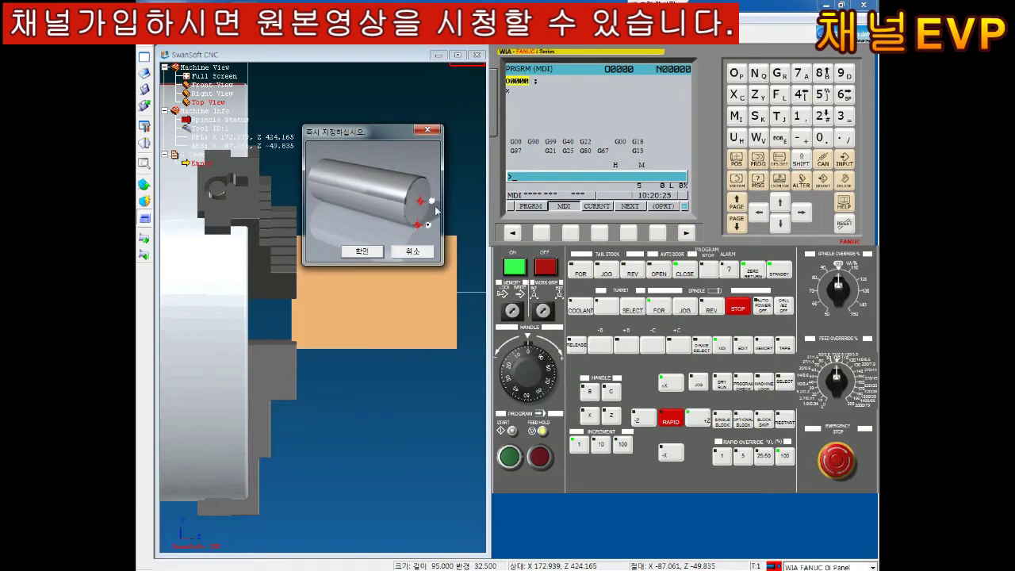
key("Return")
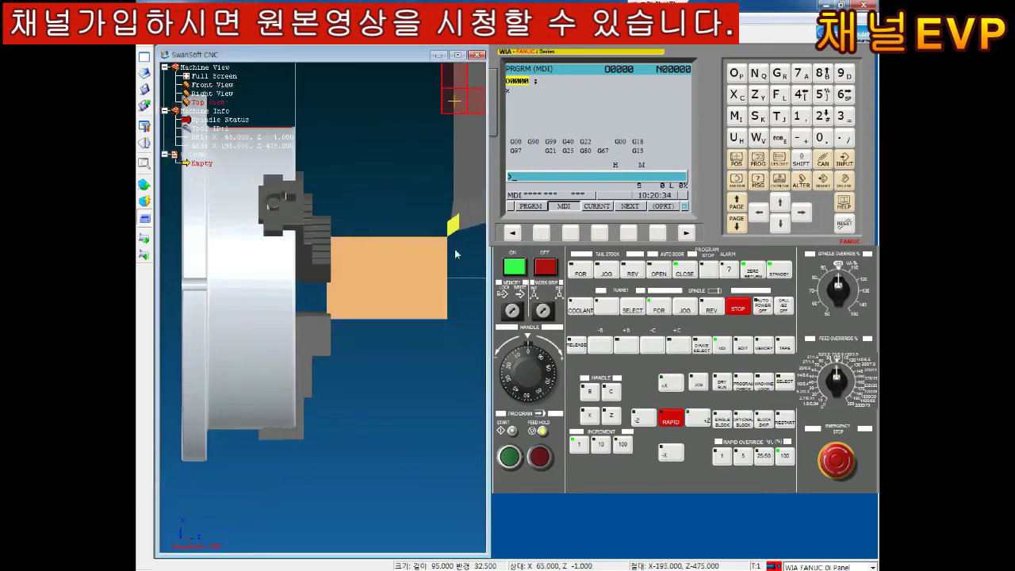
scroll(423, 232, "down", 1)
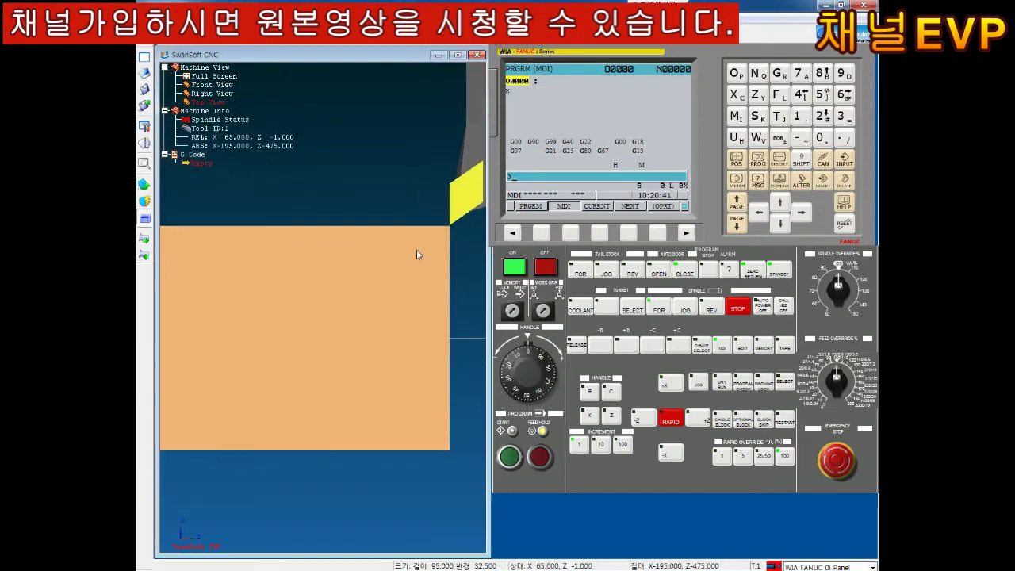
scroll(416, 249, "down", 1)
scroll(363, 215, "down", 2)
middle_click_drag(325, 232, 370, 192)
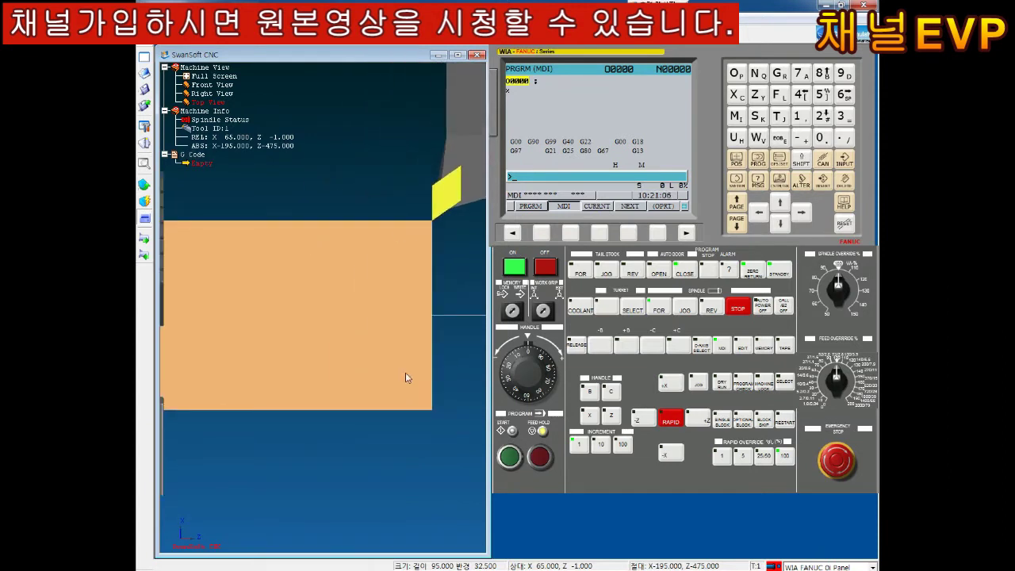
scroll(349, 243, "down", 1)
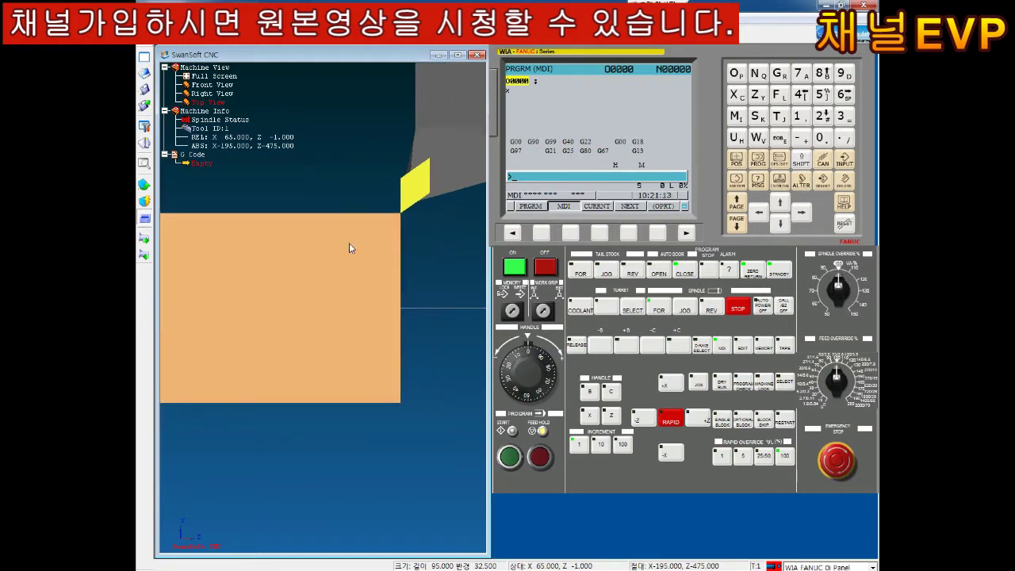
scroll(348, 240, "down", 1)
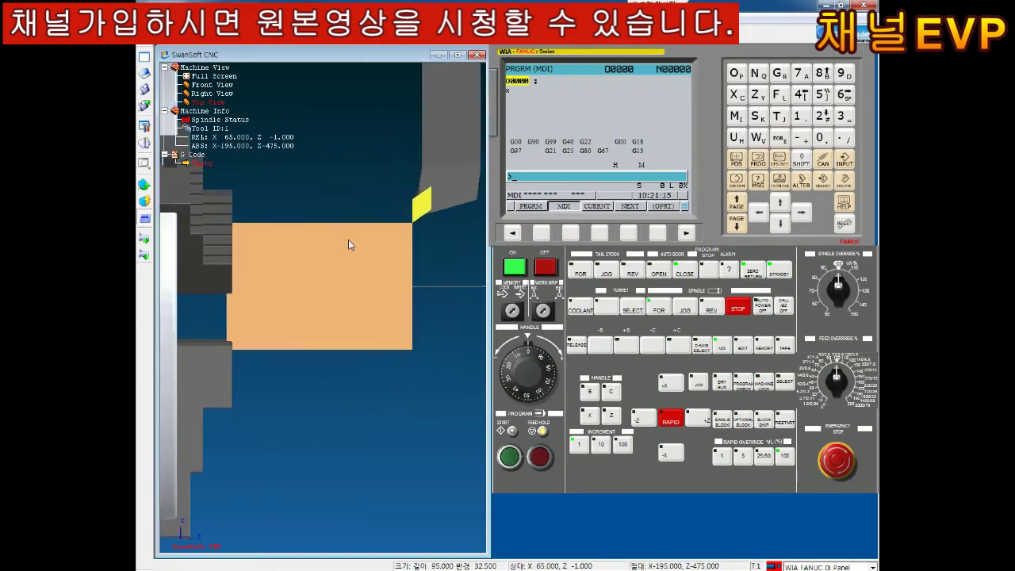
Step: Set the EXT Z work offset to 0.000 on the WORK offset page
left_click(781, 161)
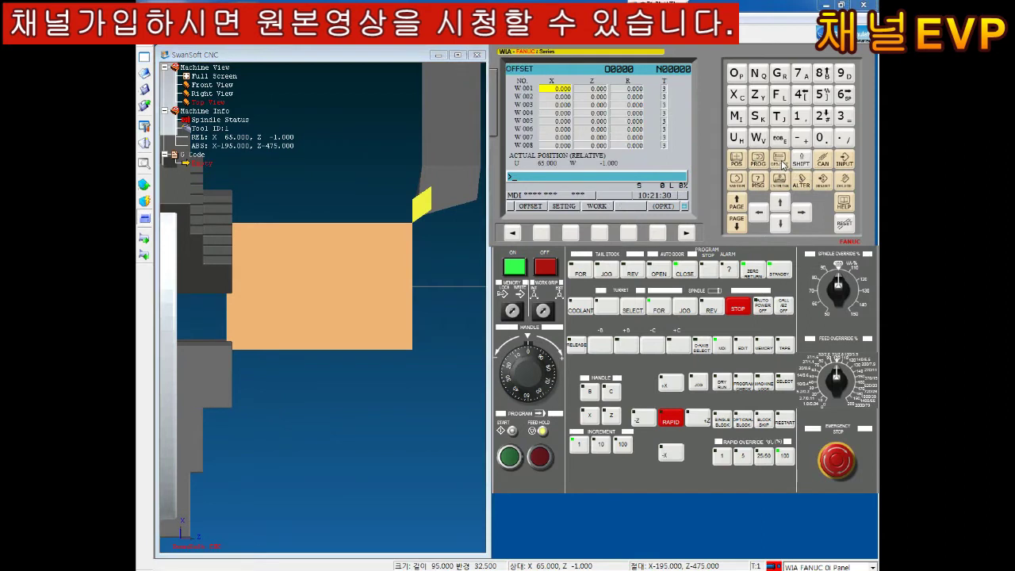
left_click(600, 233)
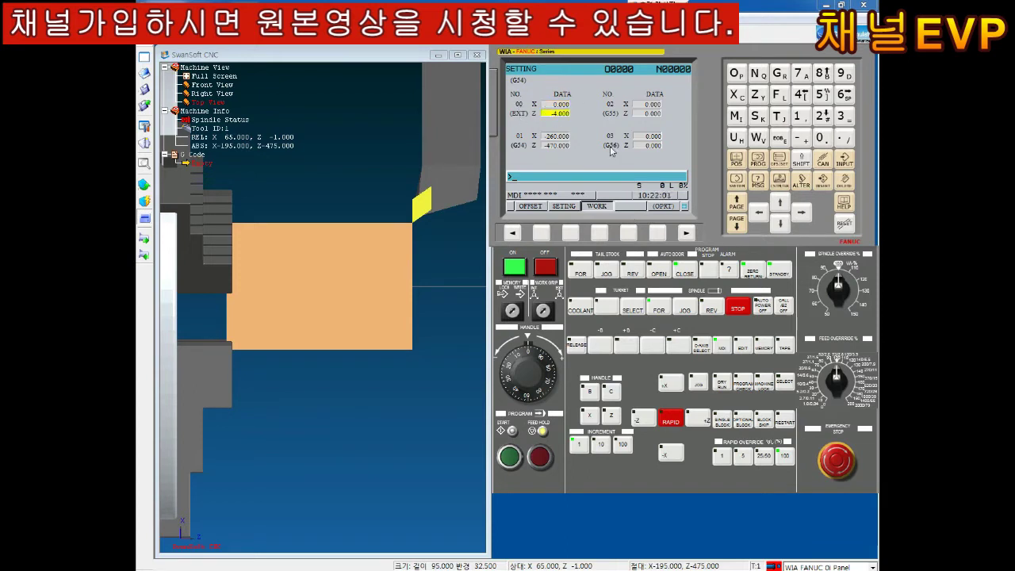
left_click(781, 225)
left_click(822, 139)
left_click(845, 164)
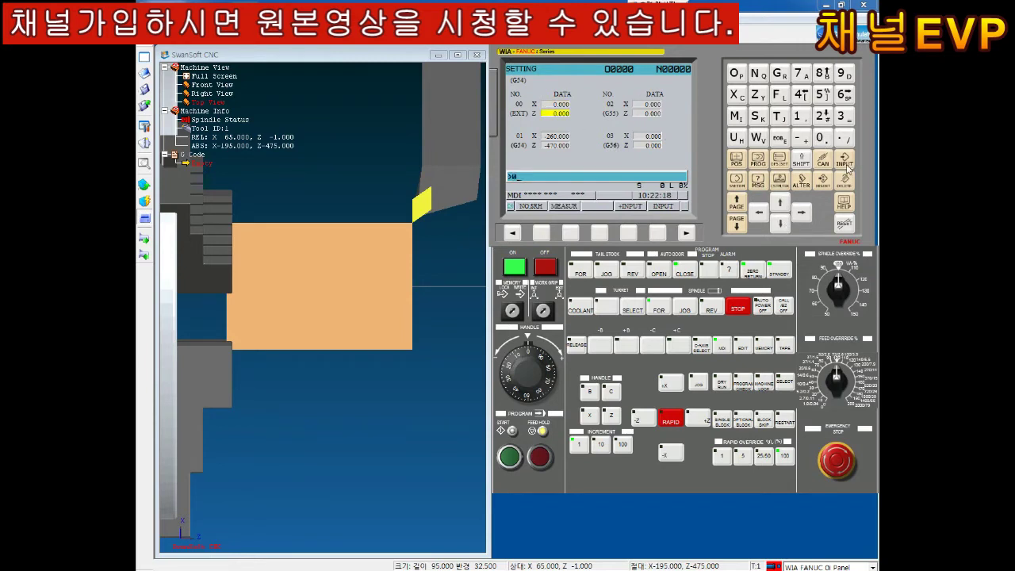
Step: Enter X65. for the G54 X offset
left_click(781, 225)
left_click(736, 94)
left_click(844, 94)
left_click(824, 95)
left_click(844, 139)
left_click(576, 238)
Step: Measure G54 Z at Z0, giving a Z offset of -475.000
left_click(842, 90)
left_click(844, 136)
left_click(572, 237)
left_click(780, 224)
left_click(759, 96)
left_click(821, 140)
left_click(572, 236)
Step: Clear a duplicate Z0 entry and show the position readout at U 65.000, W -1.000
left_click(146, 254)
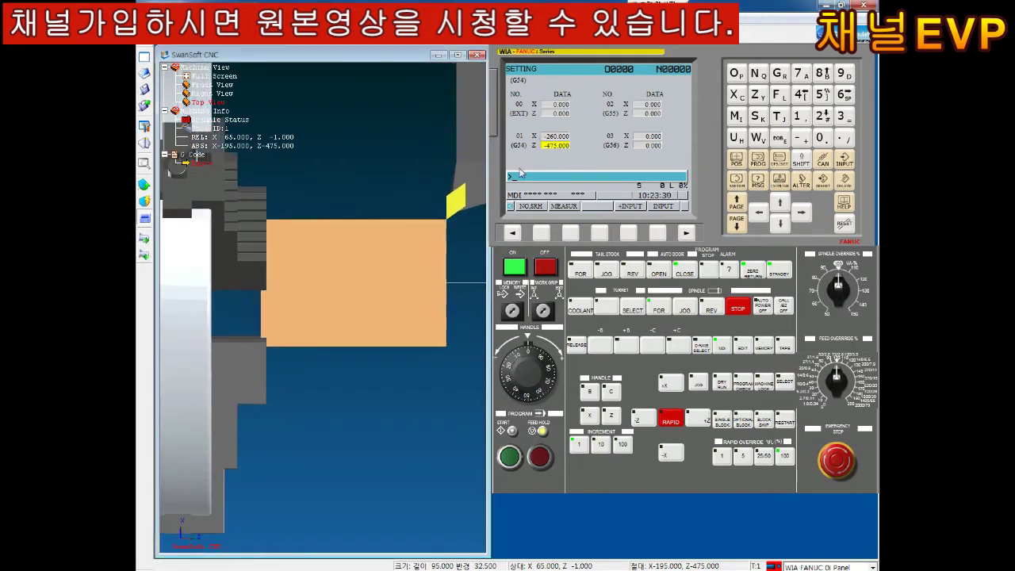
type("Z0")
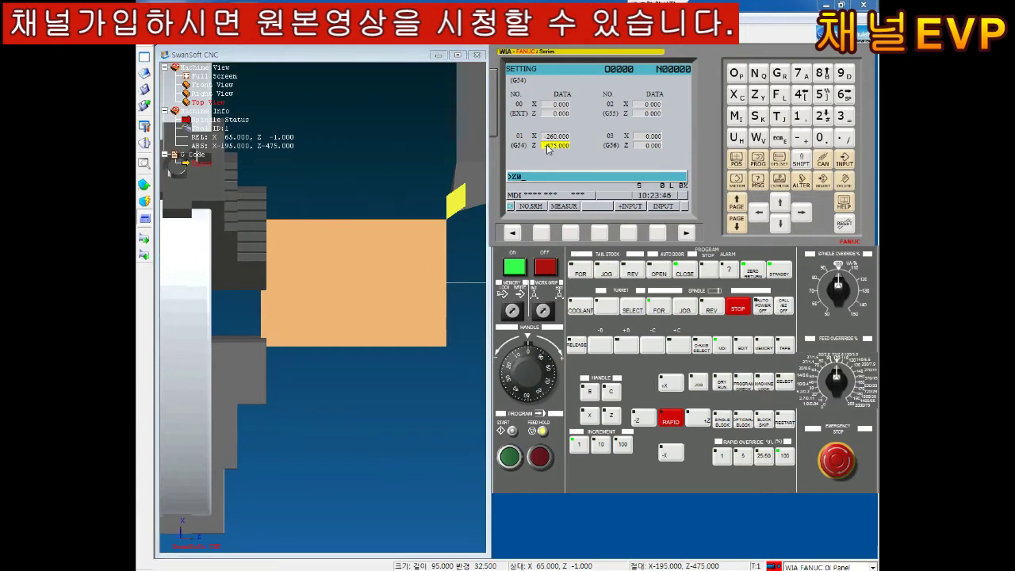
left_click(759, 96)
left_click(822, 137)
left_click(831, 168)
left_click(736, 161)
Step: View all position readouts, then return to the work offsets showing G54 X -260.000, Z -475.000
left_click(738, 161)
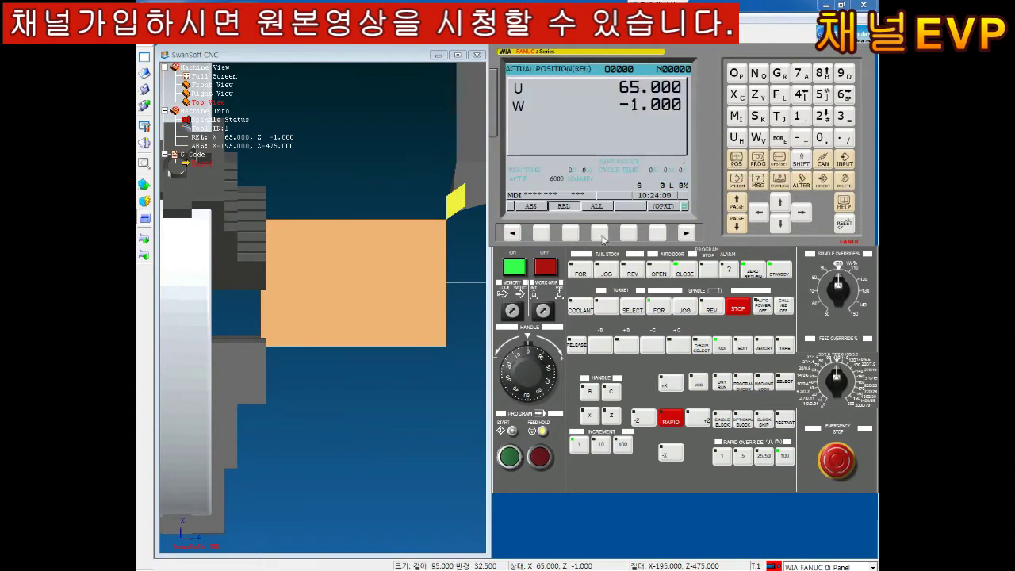
left_click(600, 234)
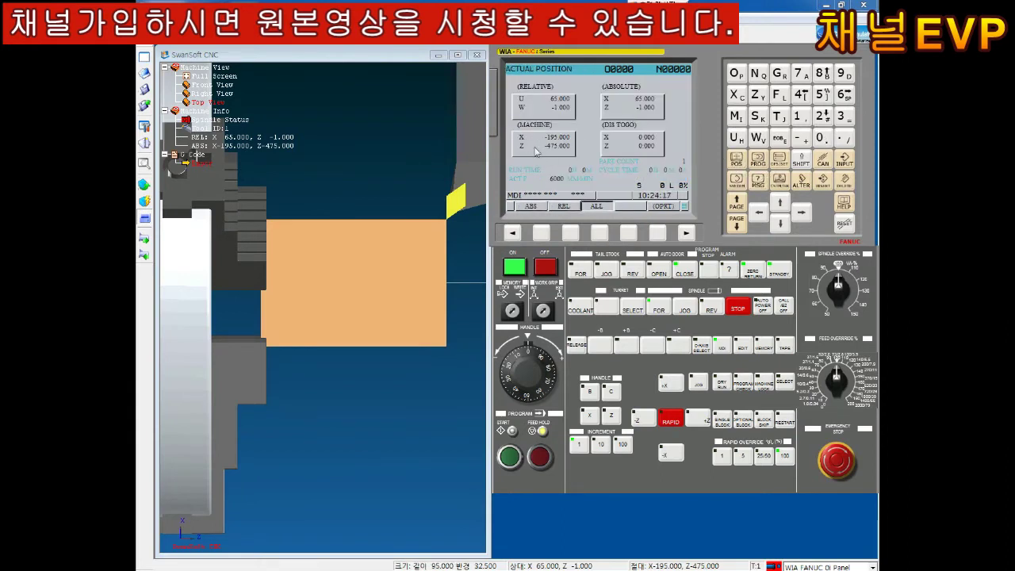
left_click(785, 164)
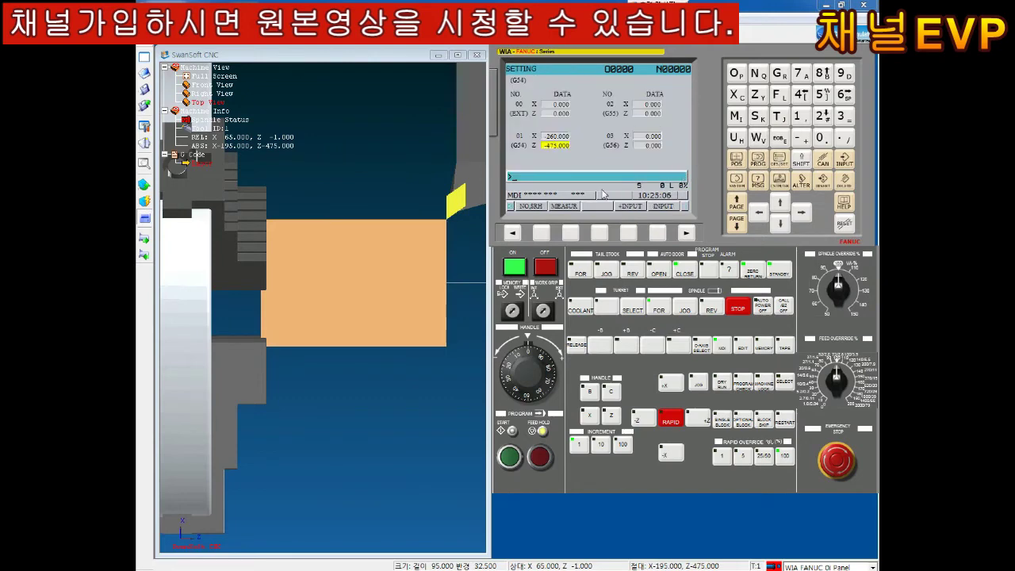
Step: Compare the tool wear and tool geometry offset tables, ending on geometry
left_click(513, 233)
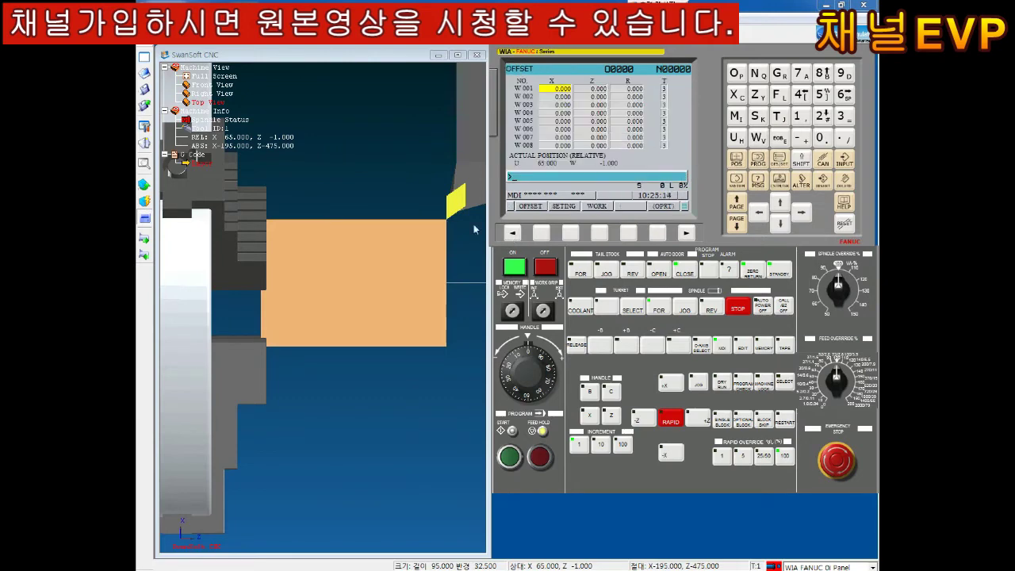
left_click(543, 236)
left_click(571, 238)
left_click(542, 238)
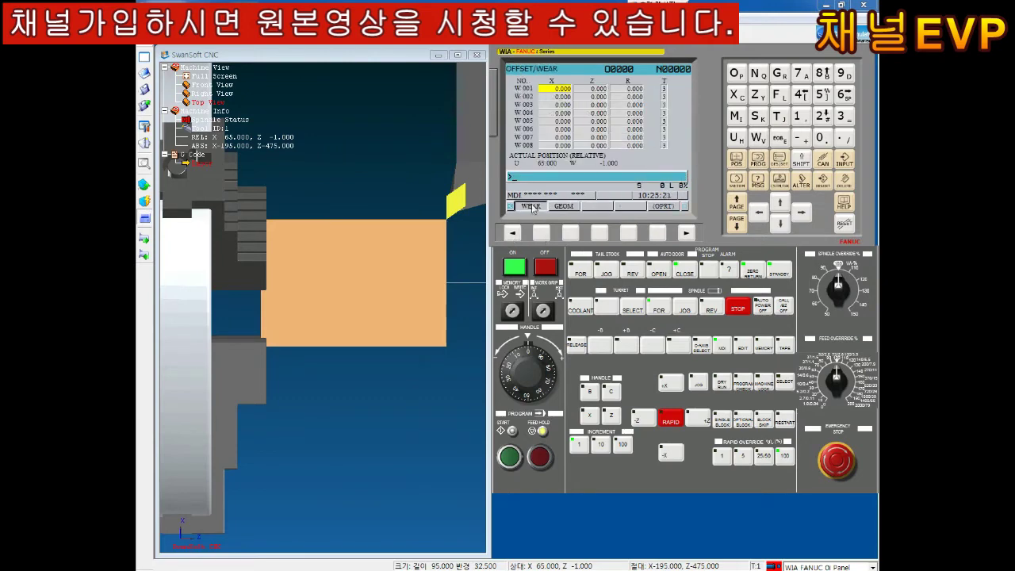
left_click(573, 240)
left_click(543, 235)
left_click(572, 234)
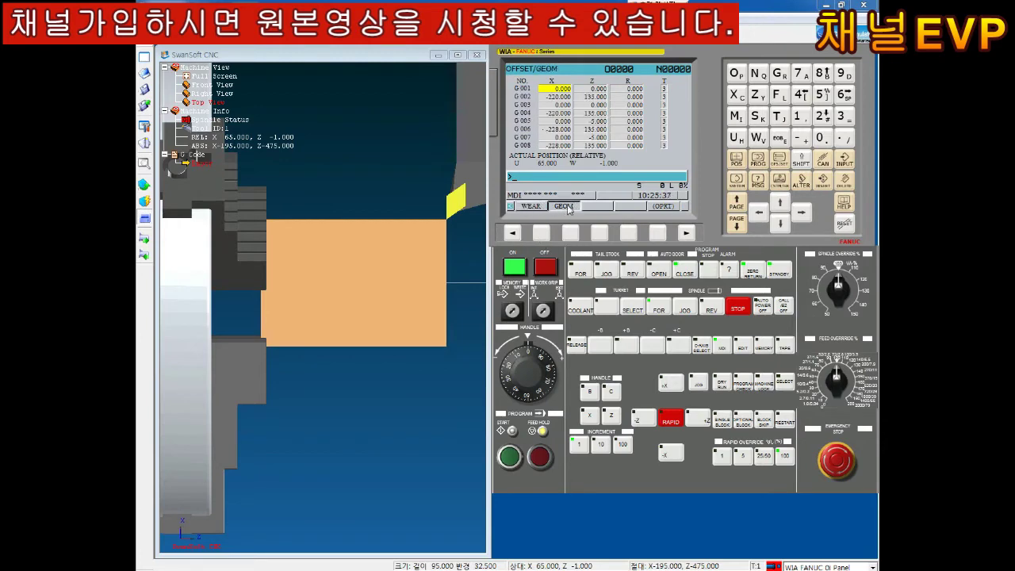
left_click(543, 235)
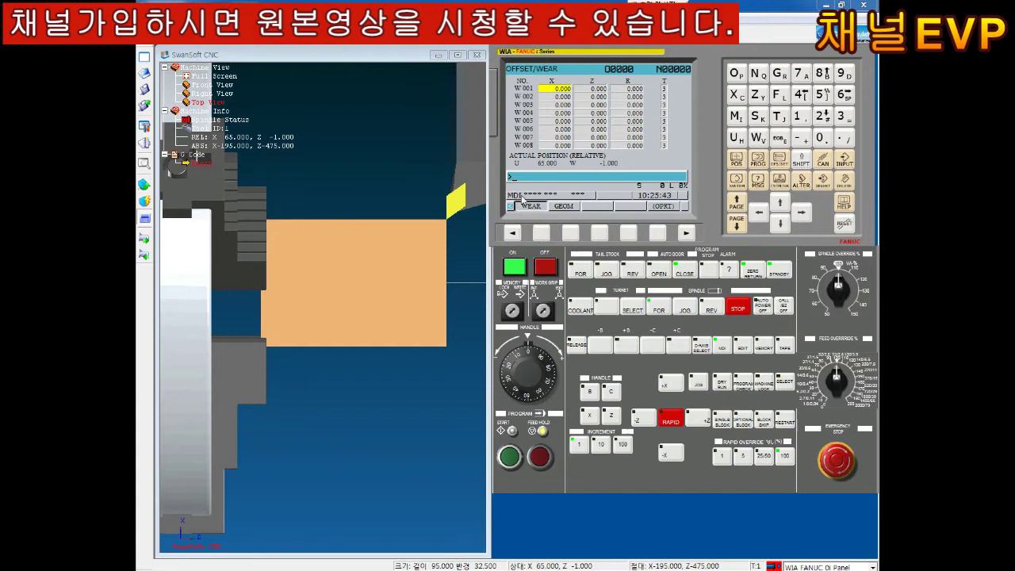
left_click(568, 234)
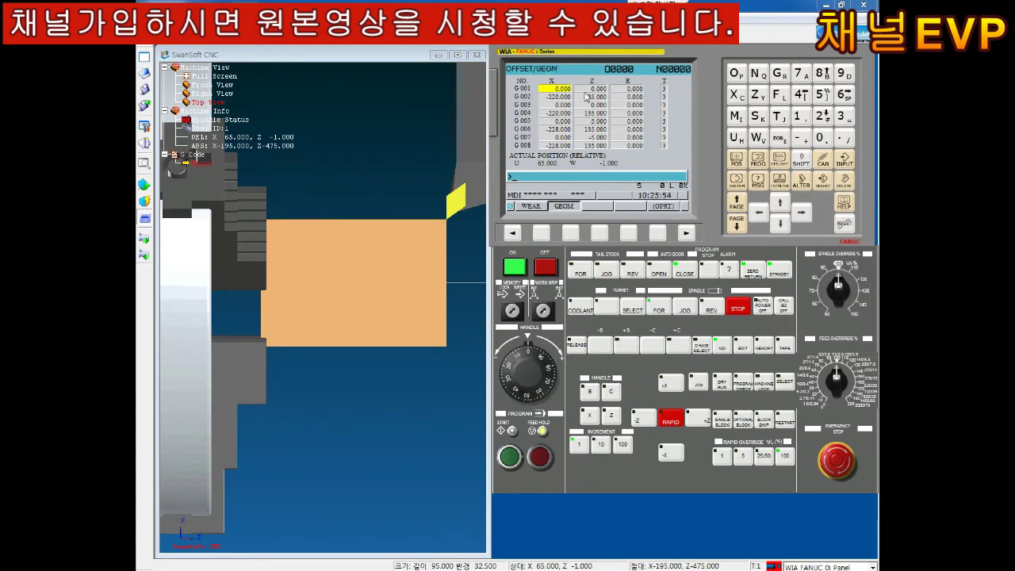
Step: Check the other offset-related pages, then return to the geometry offsets' Z column
left_click(687, 233)
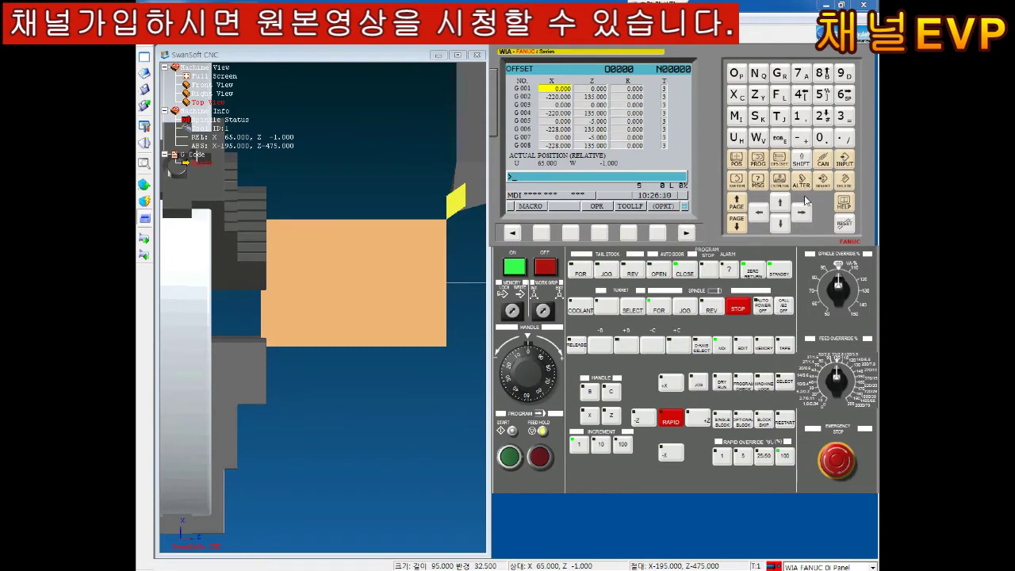
left_click(510, 232)
left_click(540, 232)
key("Right")
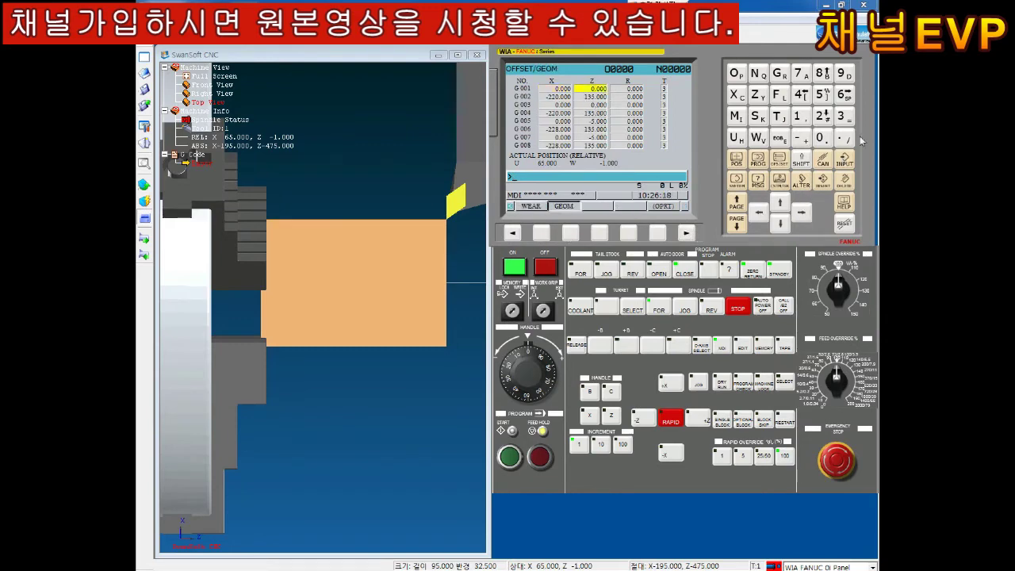
Step: Check the G54–G56 work coordinates, return to geometry offsets, and switch to EDIT mode
left_click(780, 162)
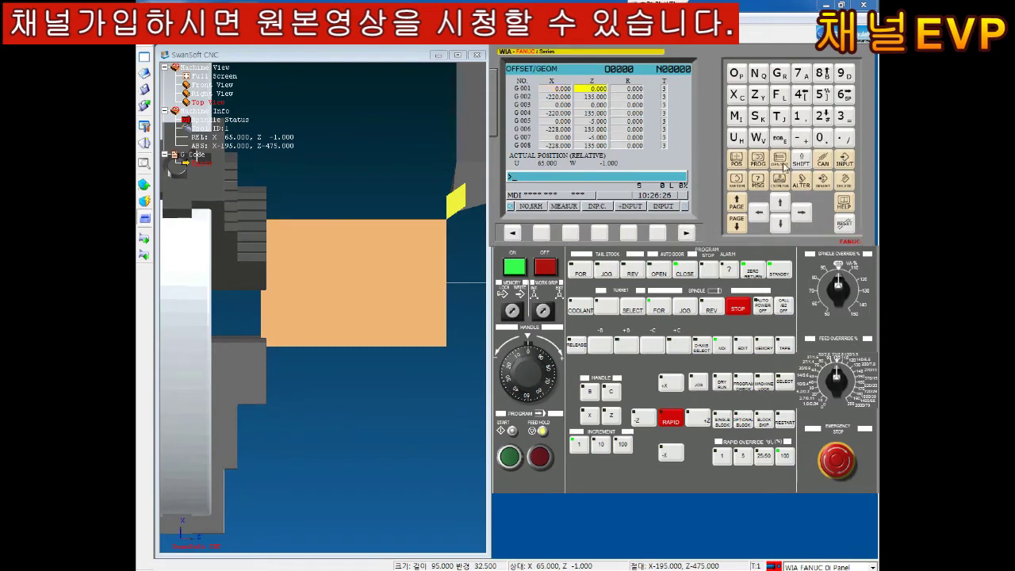
left_click(600, 233)
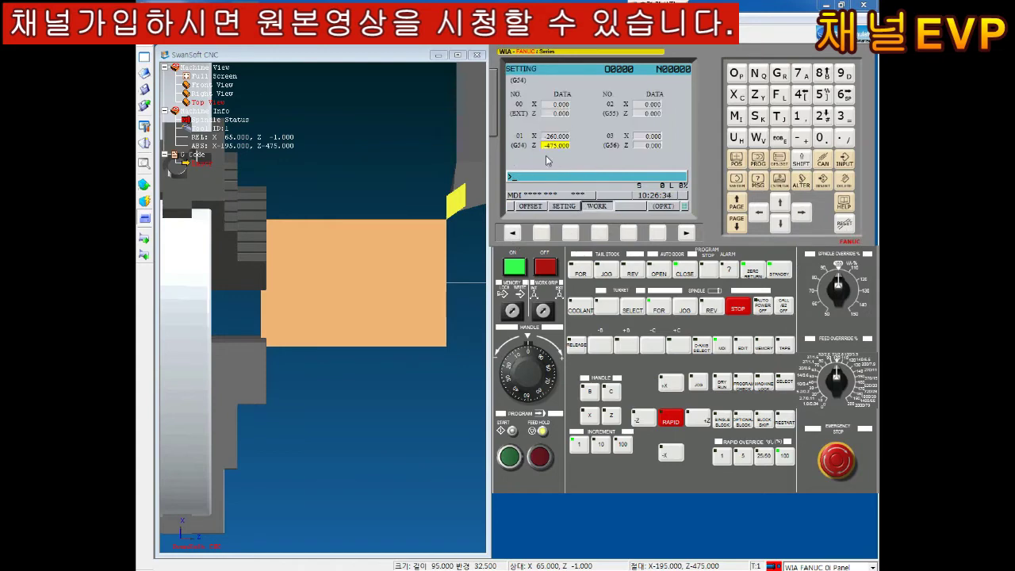
left_click(780, 163)
left_click(570, 232)
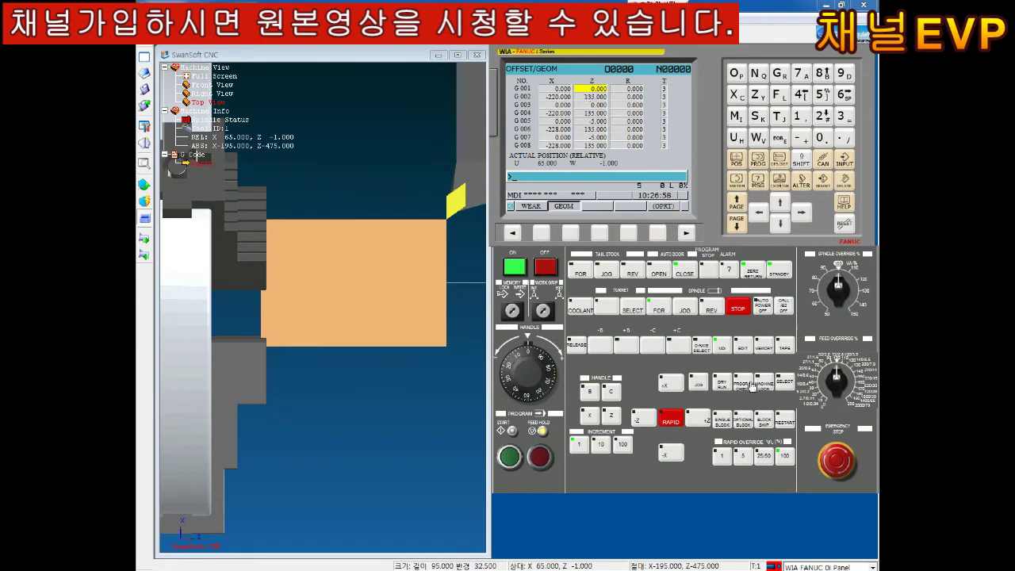
left_click(743, 347)
Step: Delete the stored program O0001 from the directory and create a new empty O0001
left_click(759, 163)
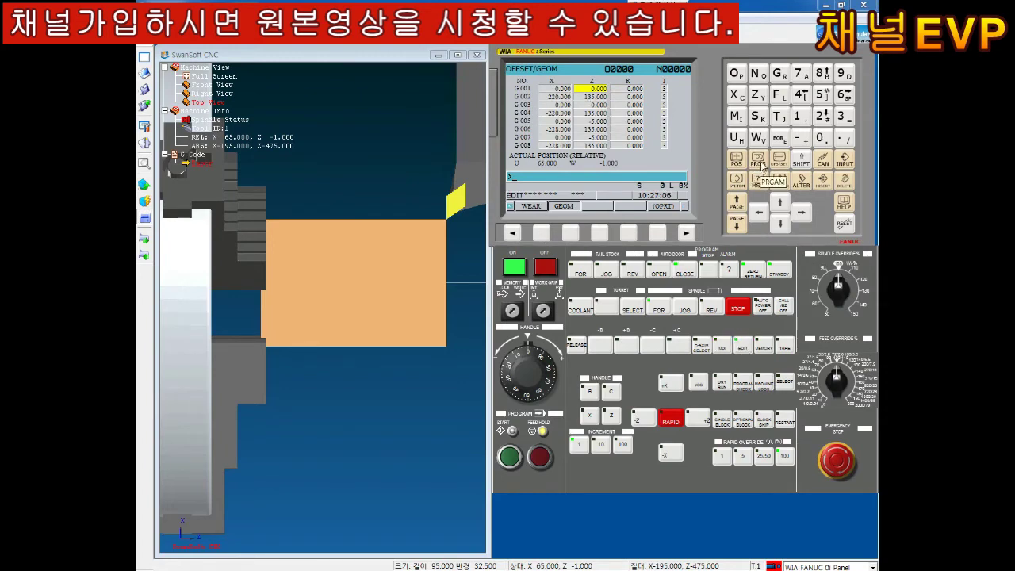
left_click(575, 235)
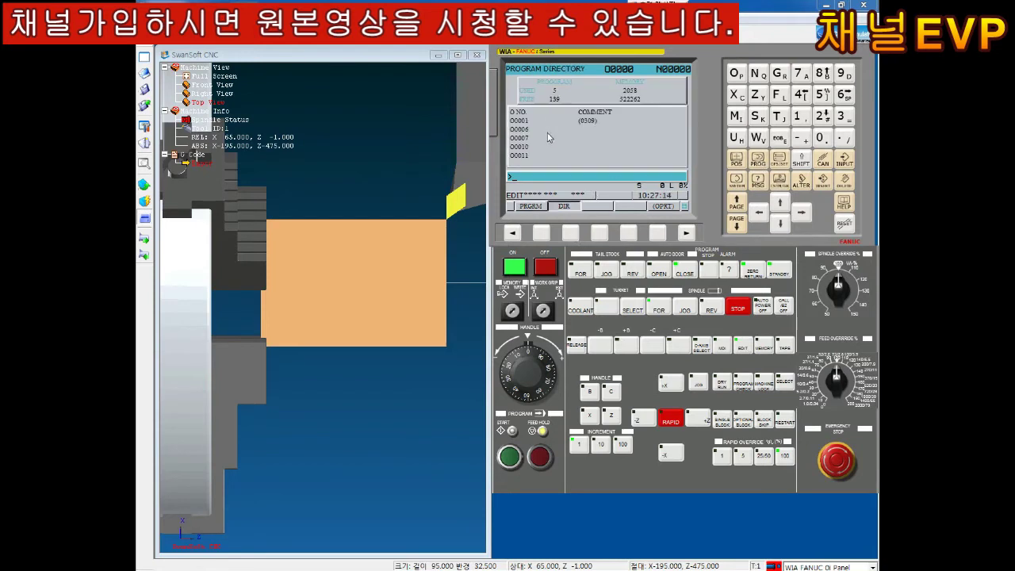
type("O1")
key("Delete")
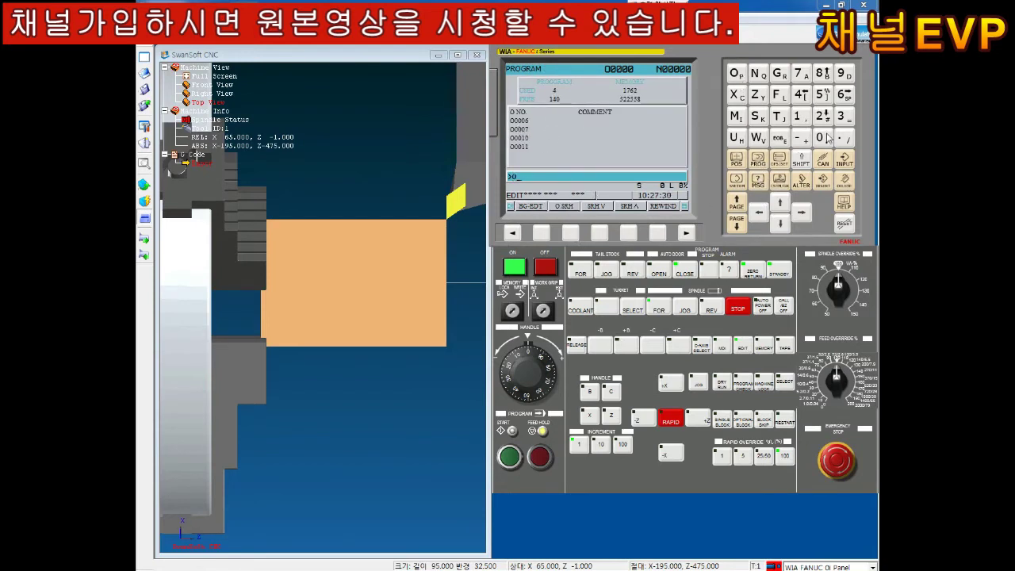
left_click(825, 187)
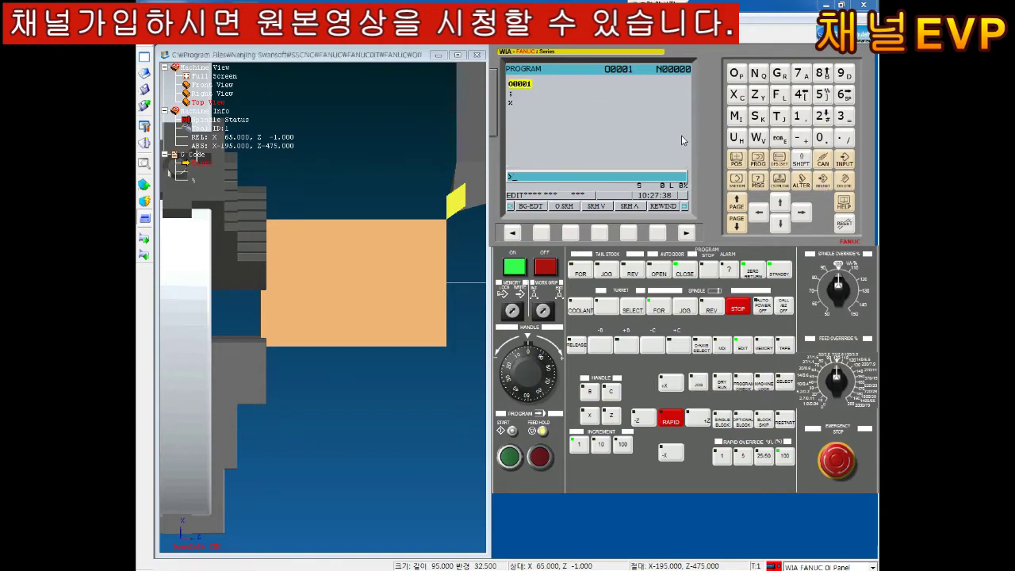
Step: Start opening a program file from disk, answering the save-changes prompt
left_click(145, 73)
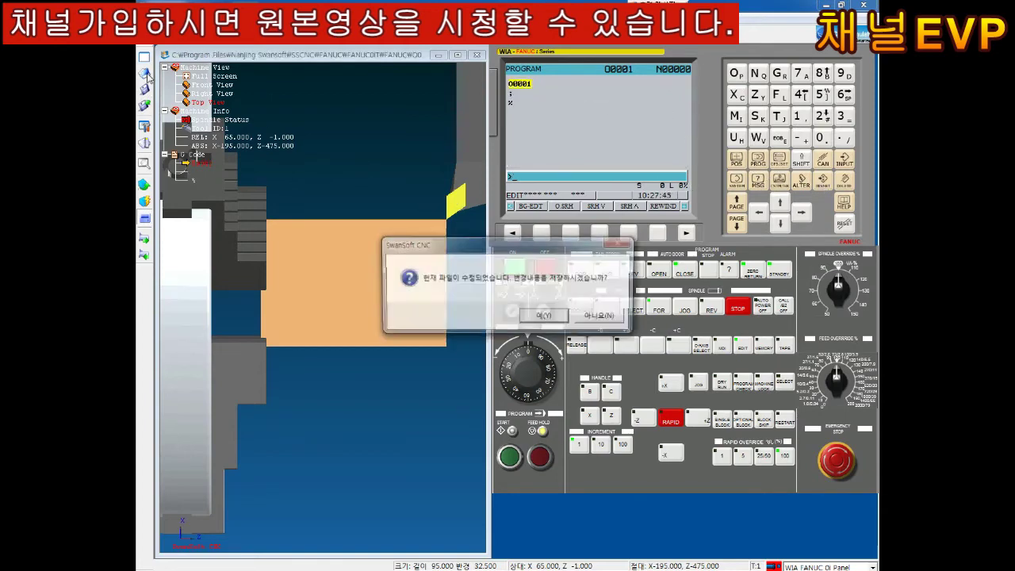
key("Return")
left_click(144, 58)
key("Escape")
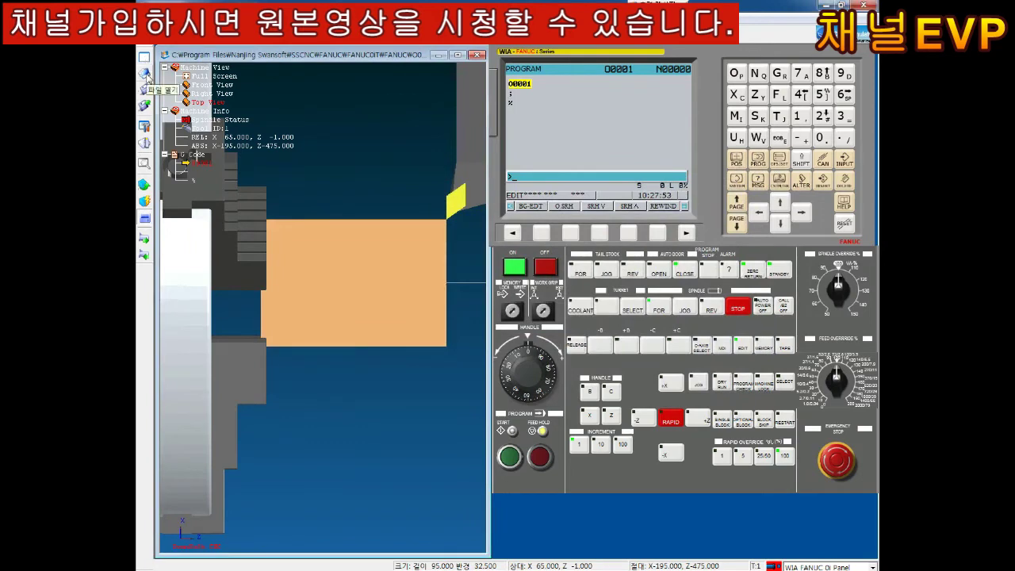
left_click(145, 73)
left_click(601, 317)
Step: Browse into the 0216 folder with All Files shown and preview program 0223
left_click_drag(444, 176, 407, 121)
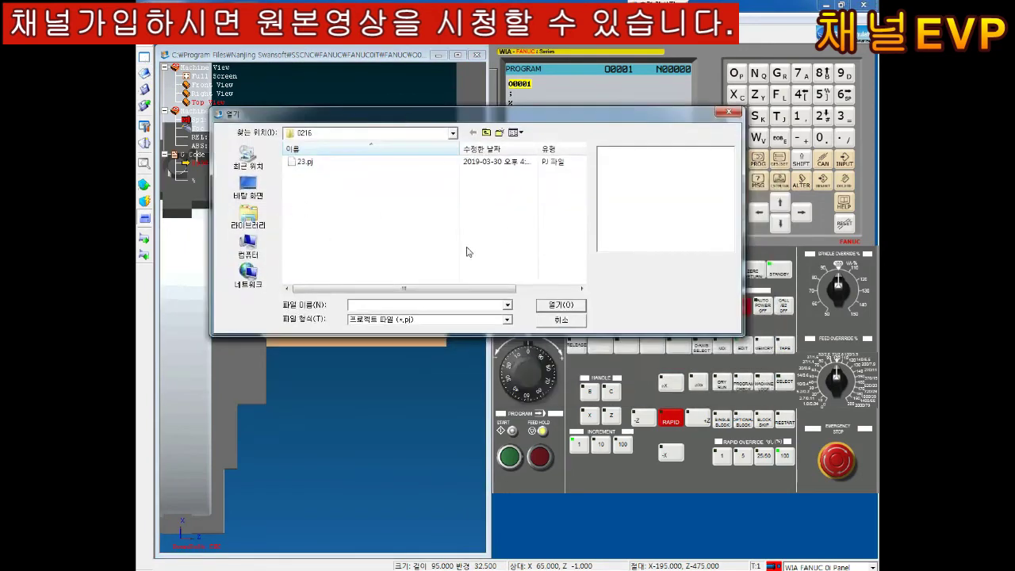
key("BackSpace")
scroll(370, 226, "up", 3, "ctrl")
double_click(382, 179)
left_click(476, 319)
left_click(389, 358)
left_click(359, 229)
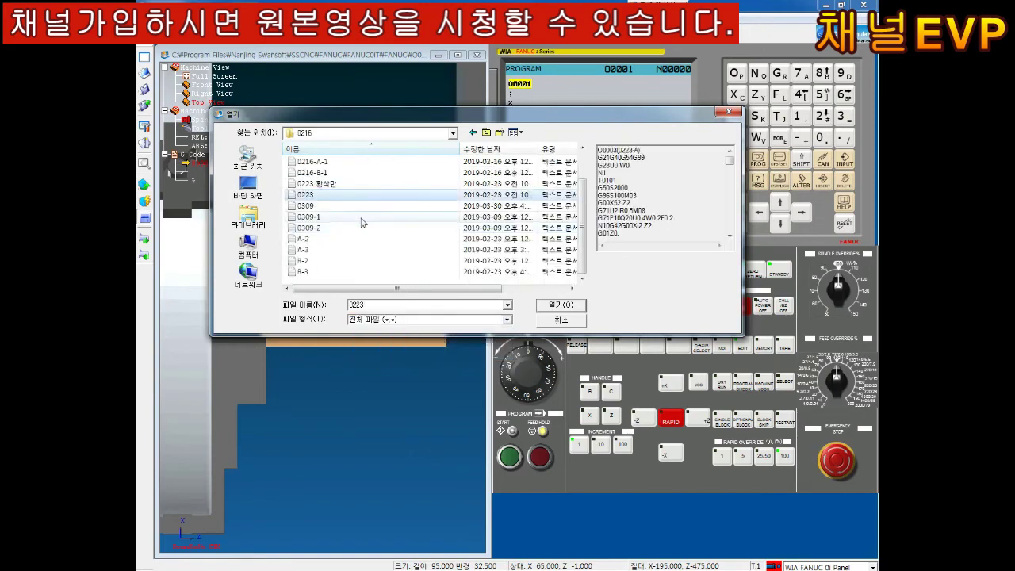
Step: Browse the parent folder, previewing program files, and load one into the simulator
key("BackSpace")
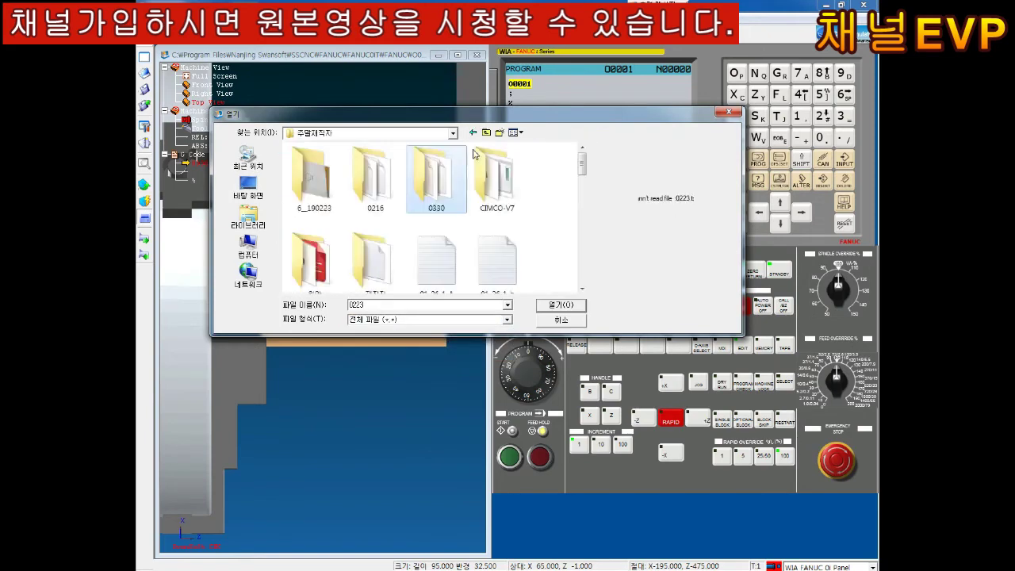
key("Return")
key("BackSpace")
scroll(526, 228, "down", 5)
scroll(526, 230, "down", 3)
scroll(526, 230, "up", 2)
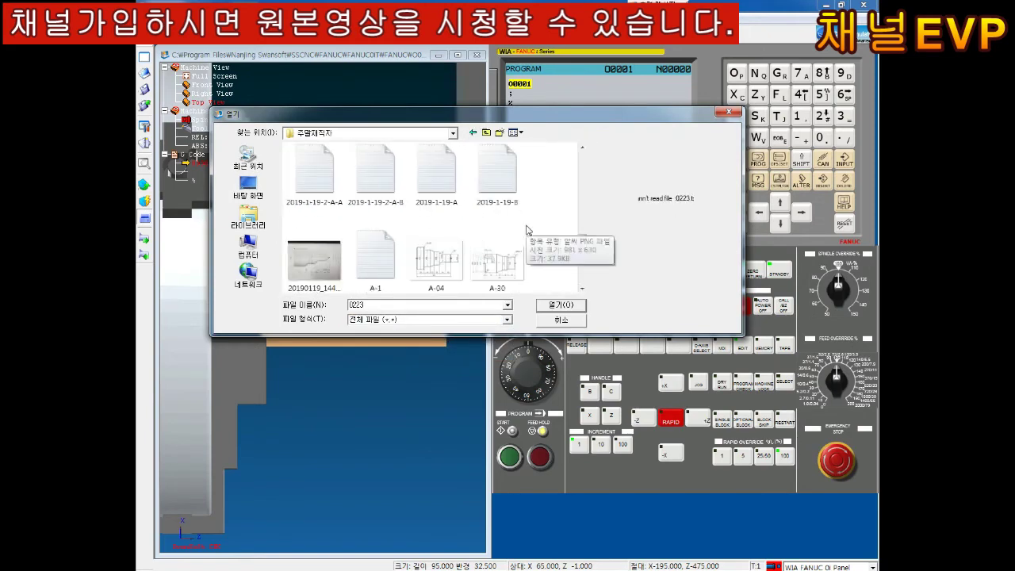
scroll(526, 230, "up", 2)
scroll(526, 230, "up", 2)
scroll(526, 230, "up", 2)
scroll(526, 229, "down", 1)
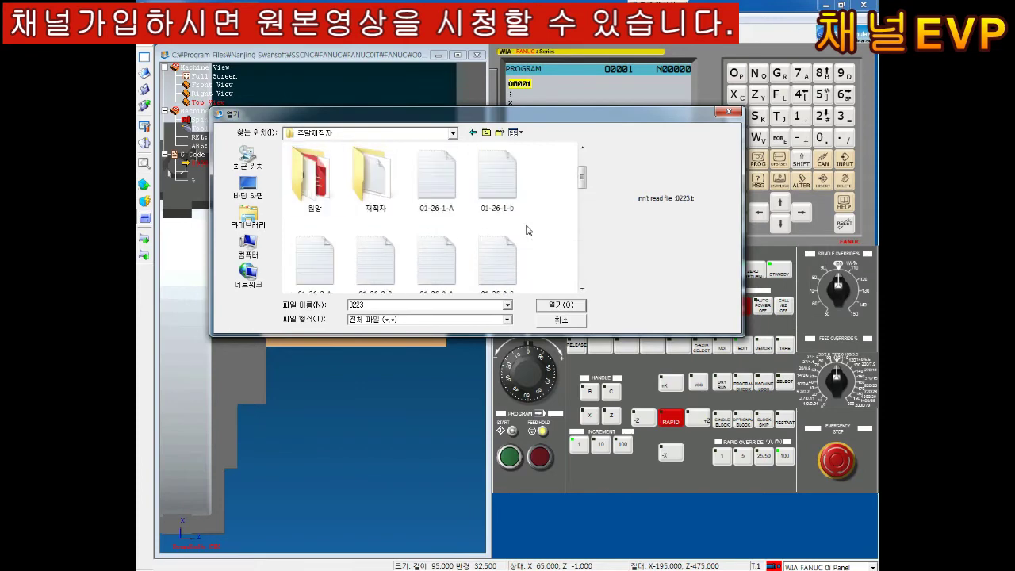
scroll(476, 232, "down", 5)
scroll(492, 233, "up", 5)
scroll(536, 235, "down", 3)
key("Right")
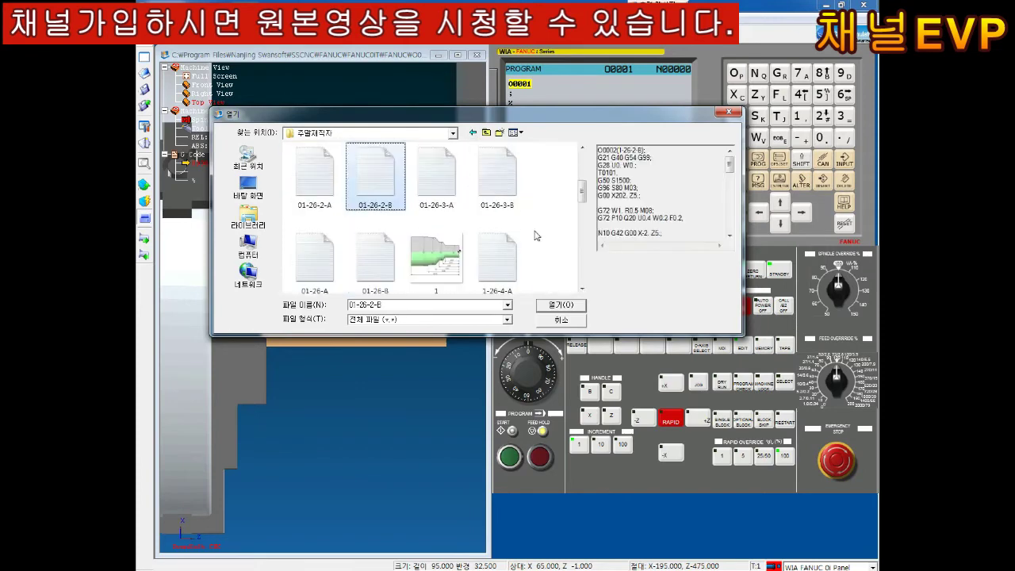
key("Right")
key("Down")
key("Down")
key("Down")
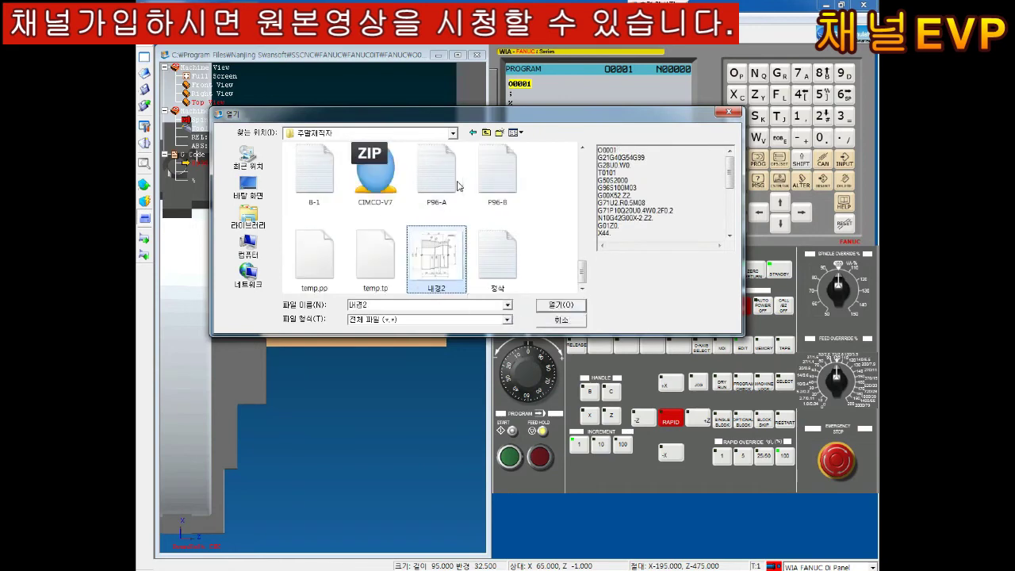
key("Return")
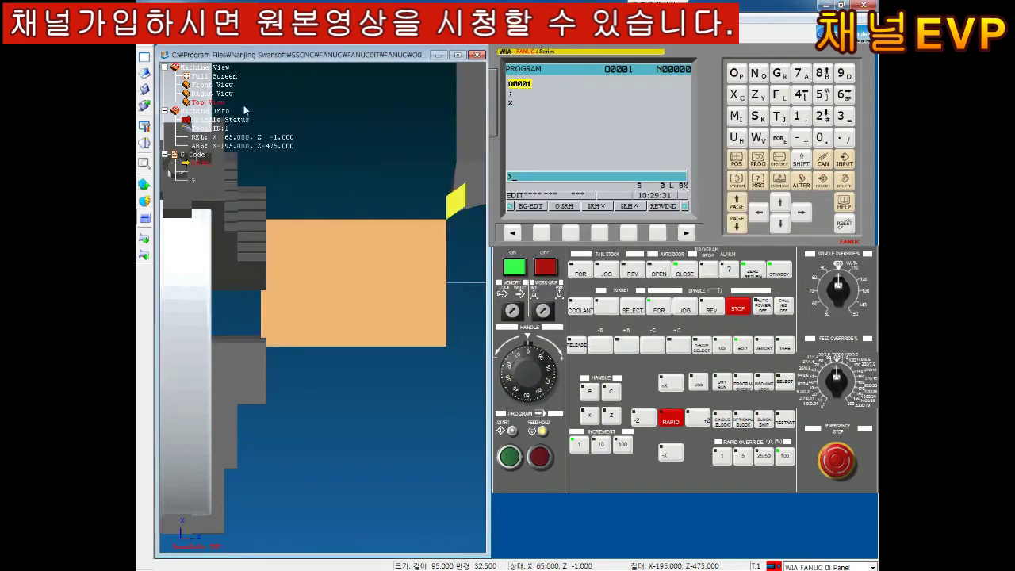
Step: Load the 0406-A program file from the 0323CNC선반재직자 folder with All Files shown
left_click(144, 73)
left_click(547, 315)
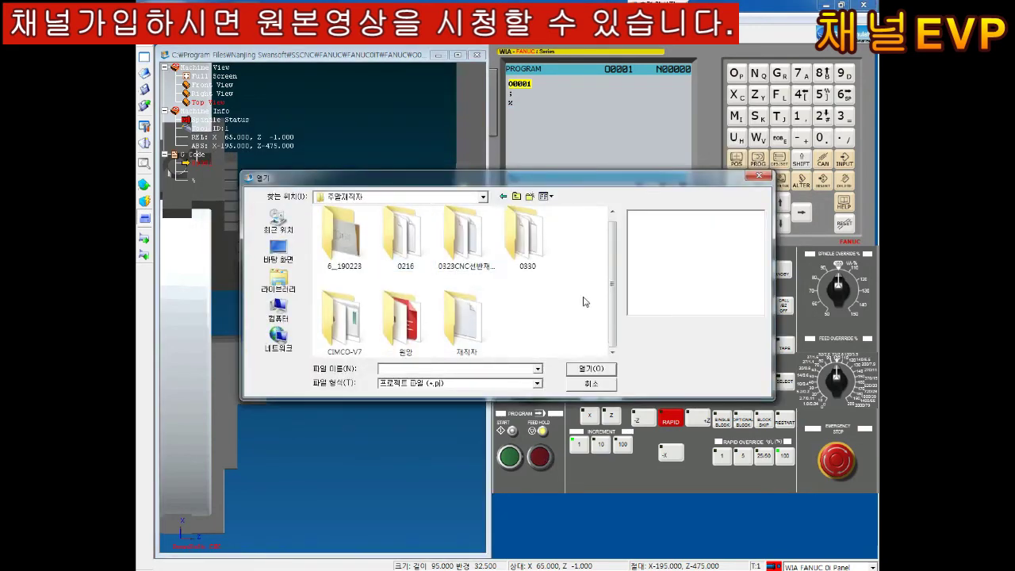
double_click(466, 238)
left_click(461, 383)
left_click(444, 408)
left_click(329, 281)
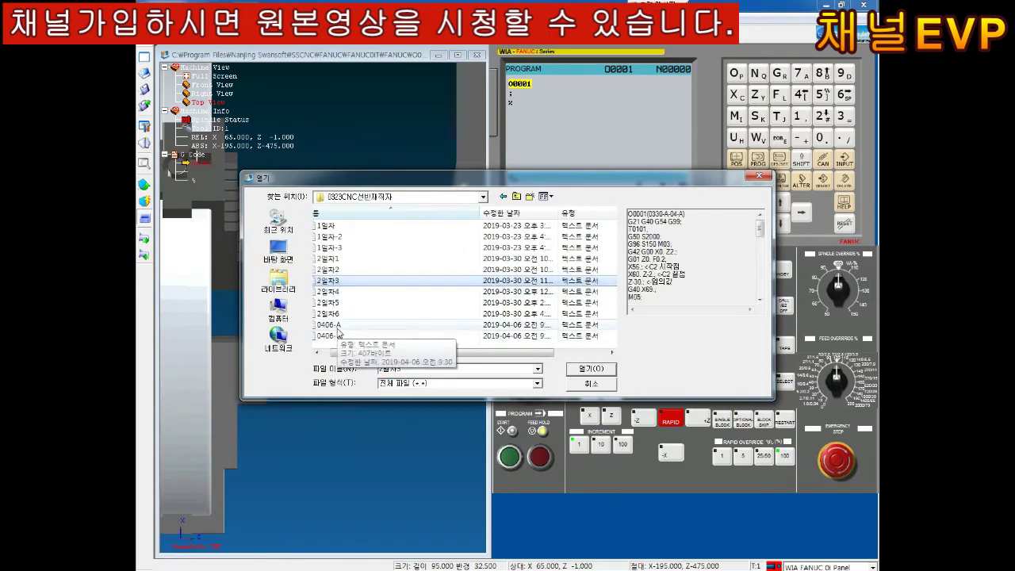
double_click(339, 330)
left_click(603, 337)
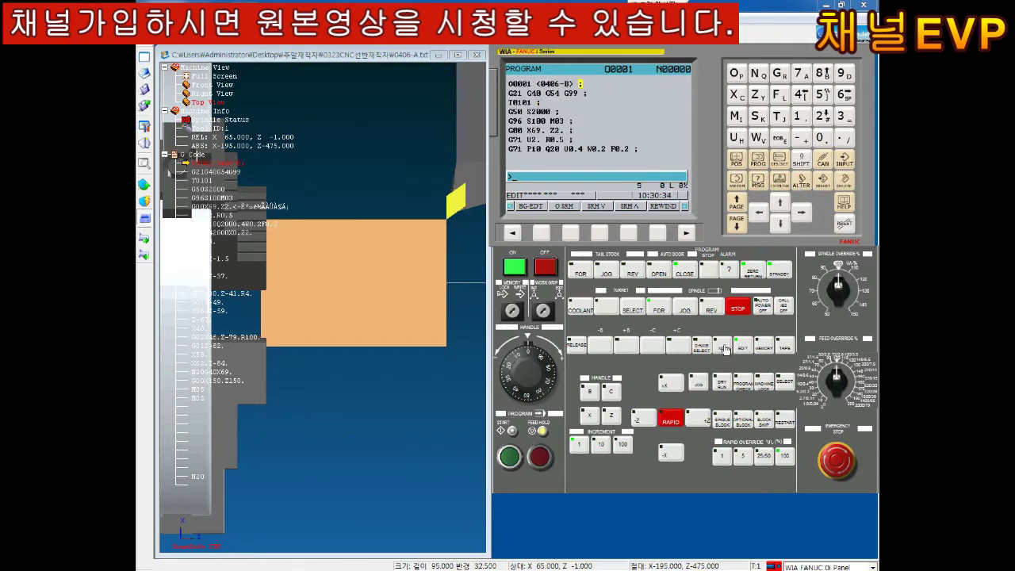
Step: Run O0001 in MEMORY mode on the CHECK screen with Cycle Start, executing the G71 roughing
left_click(765, 354)
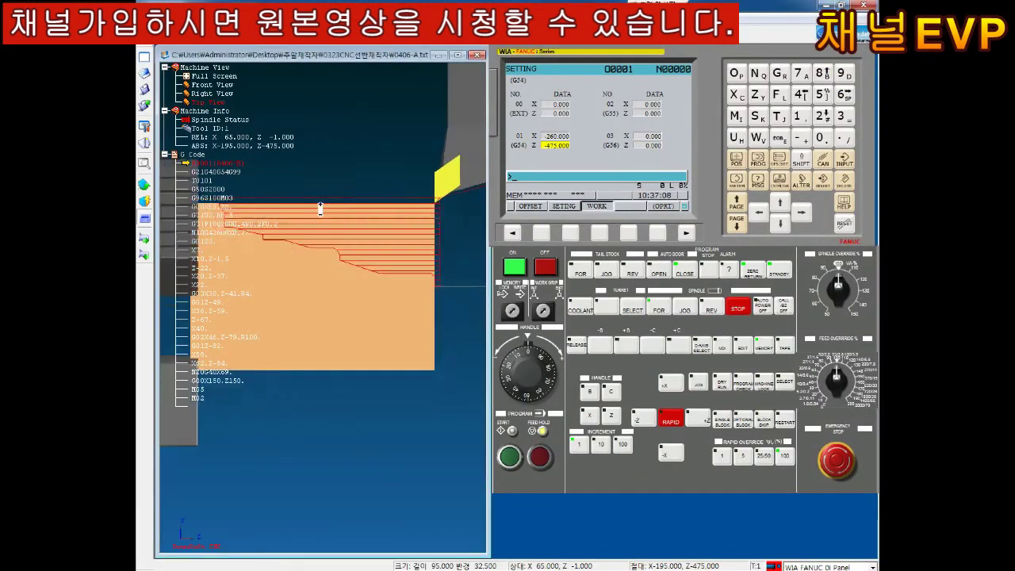
left_click(572, 233)
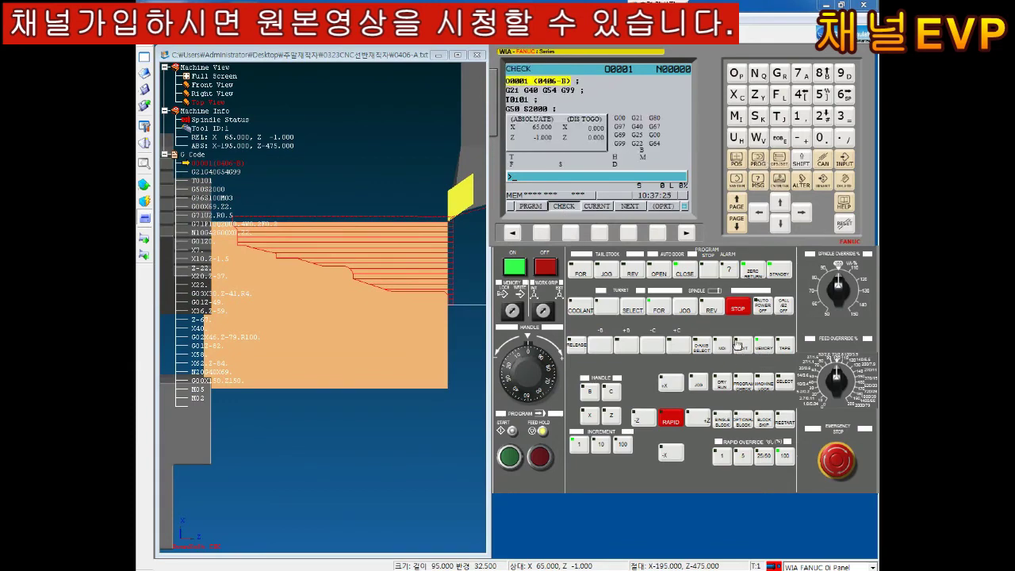
left_click(766, 352)
left_click(512, 457)
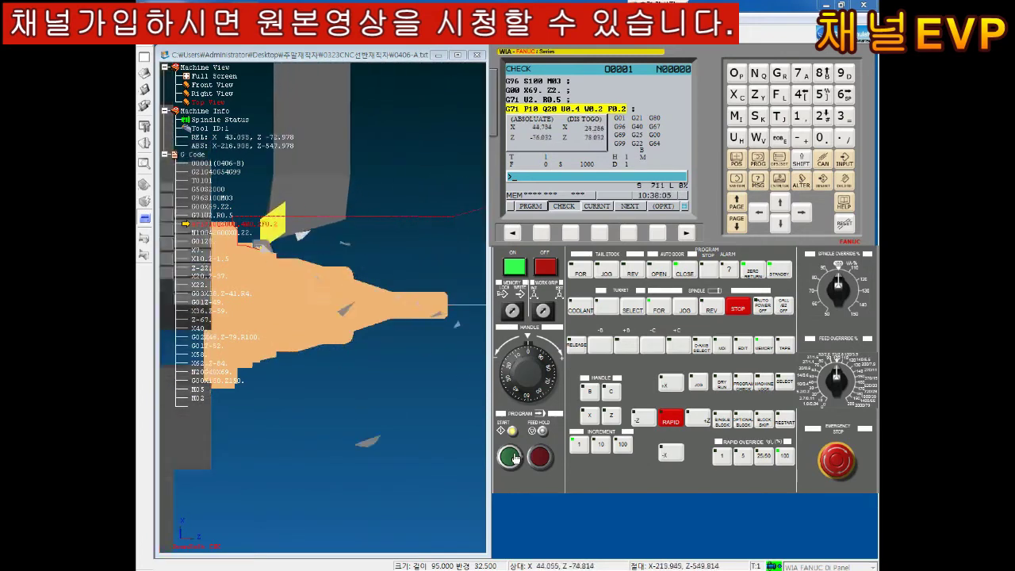
left_click(277, 232)
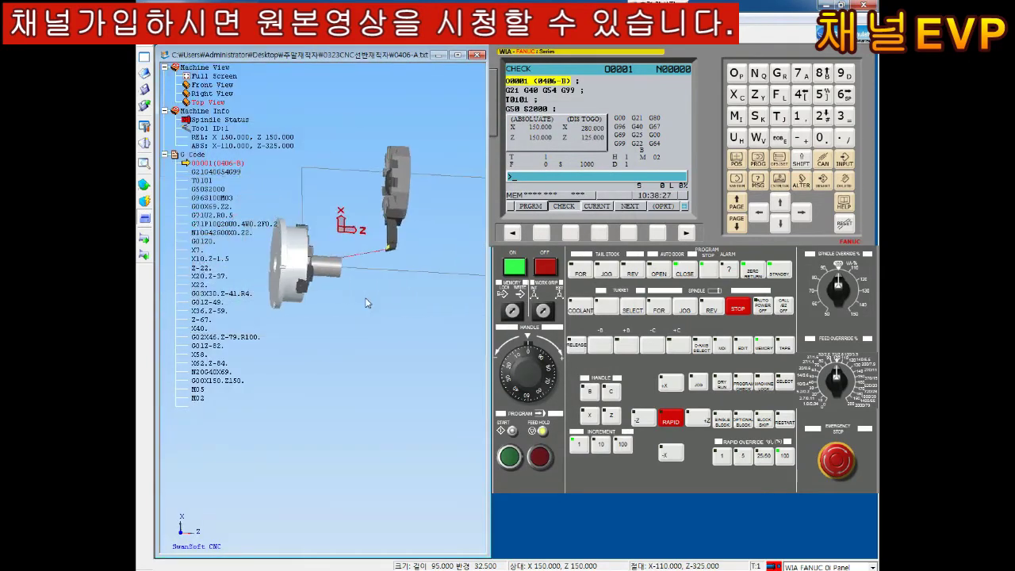
left_click(510, 457)
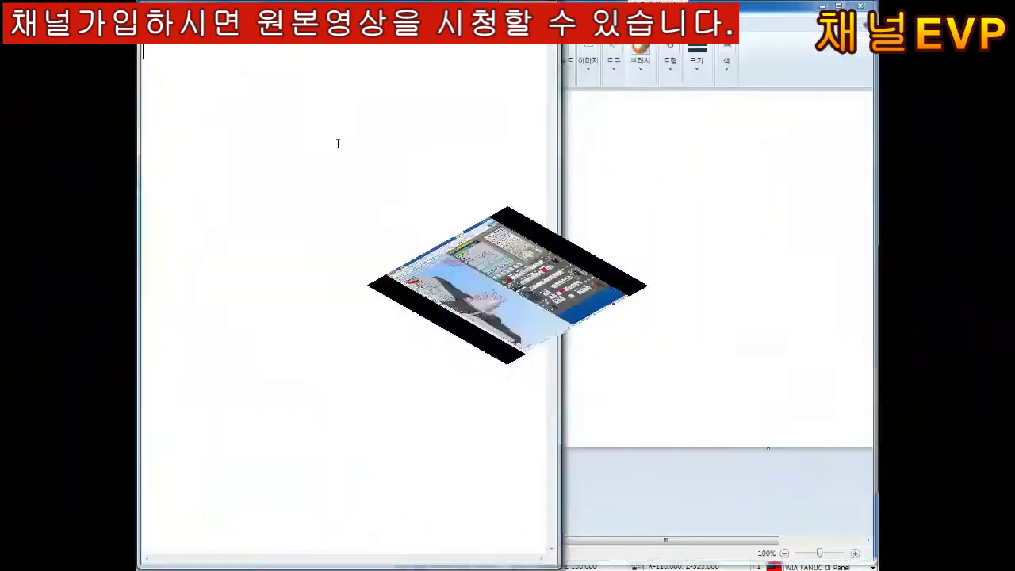
type("도면분석")
Step: Add notes 형상 치수, 선의굵기, 가공공정설계 and 재료크기 직경85,길이90
key("Return")
type("형상")
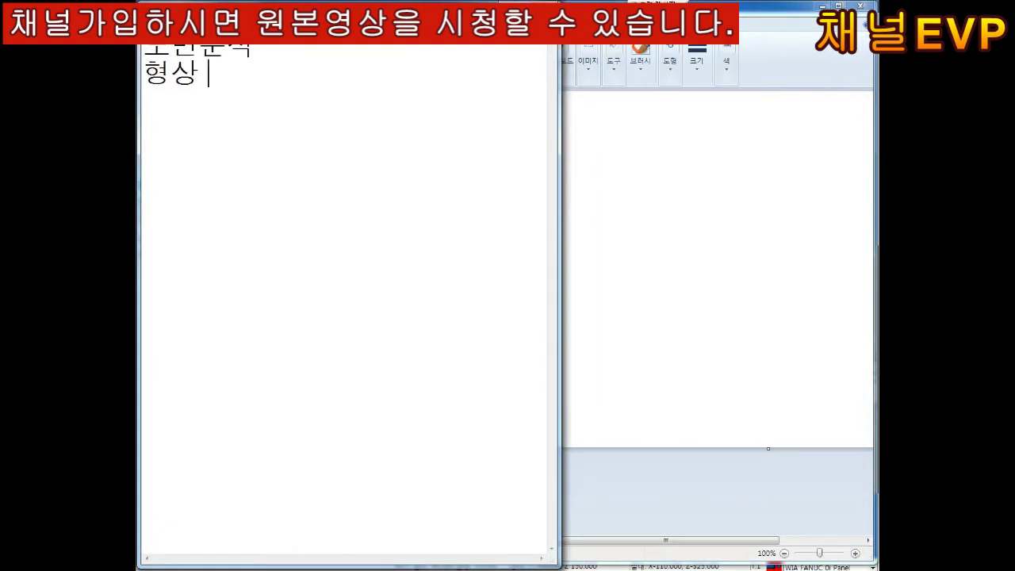
type(" 치수")
key("Return")
type("선의굵기")
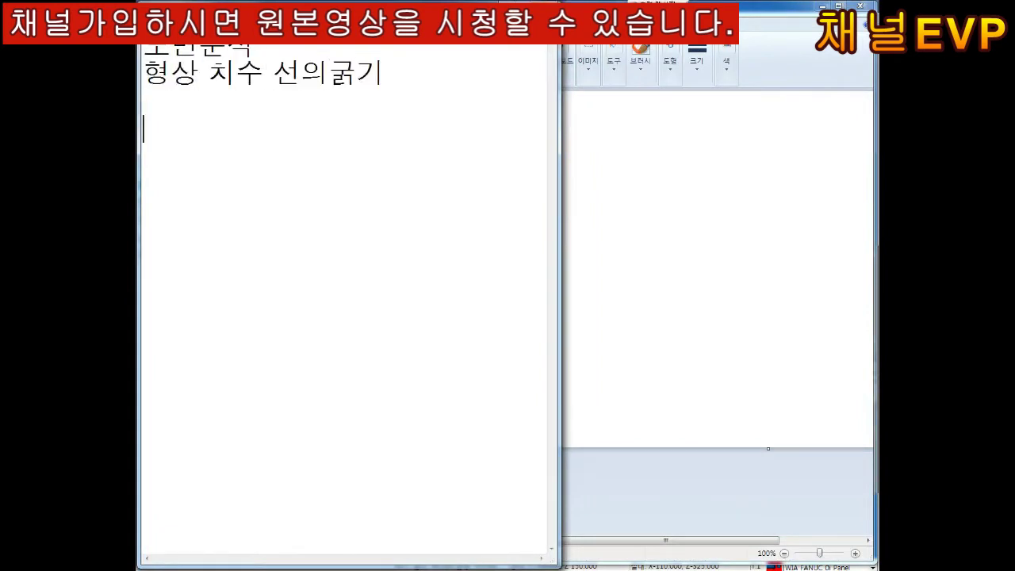
key("Return")
key("Return")
type("가공")
type("공정설계")
key("Return")
key("Return")
type("재료크기")
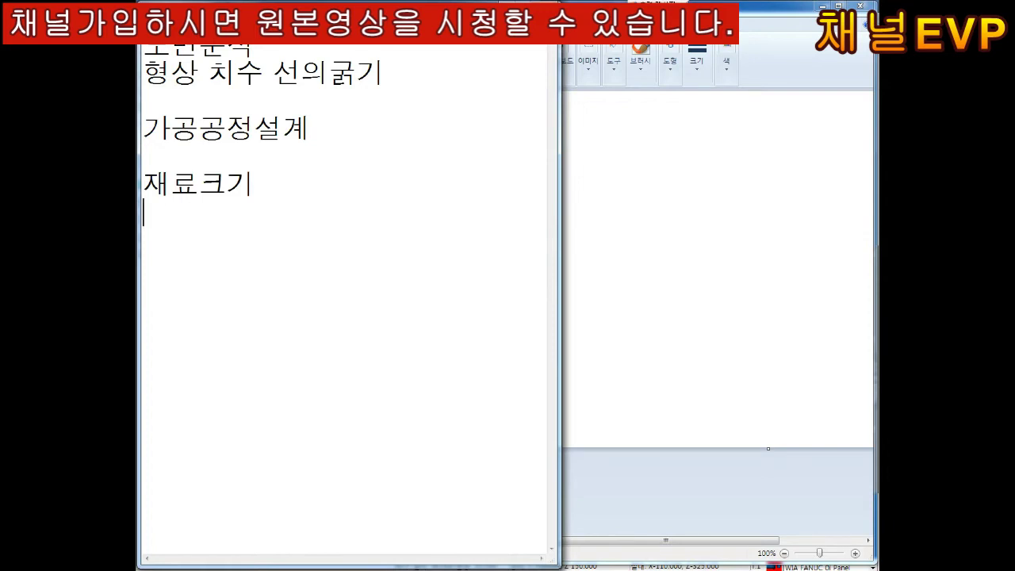
type("직경8")
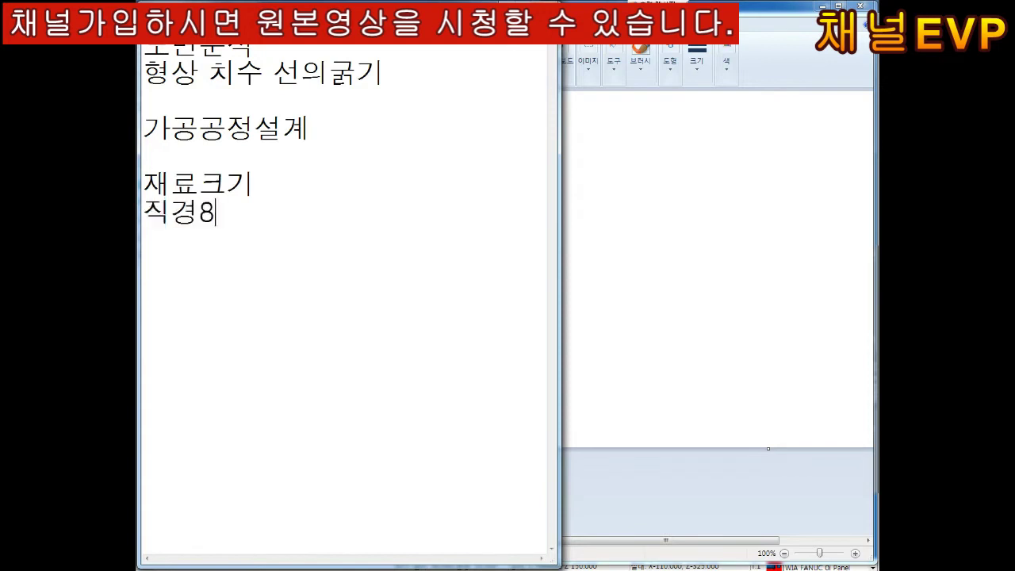
type("5,길이90")
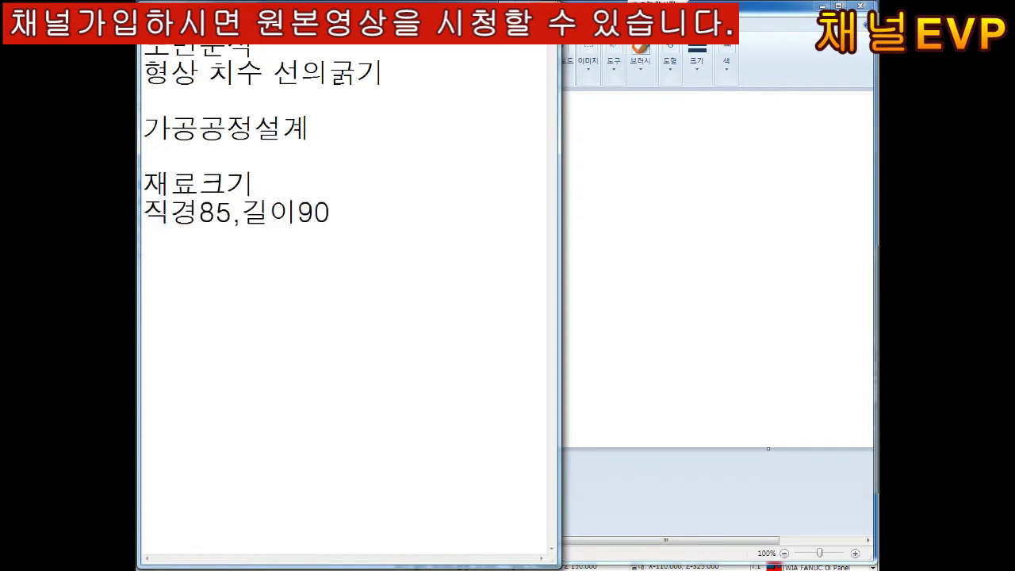
Step: Add 가공방법 with 황삭(황삭가공공구), S150, F0.2 and 1회절입량 2. lines
key("Return")
type("가공방법")
key("Return")
type("황삭(황삭가공ㄱ")
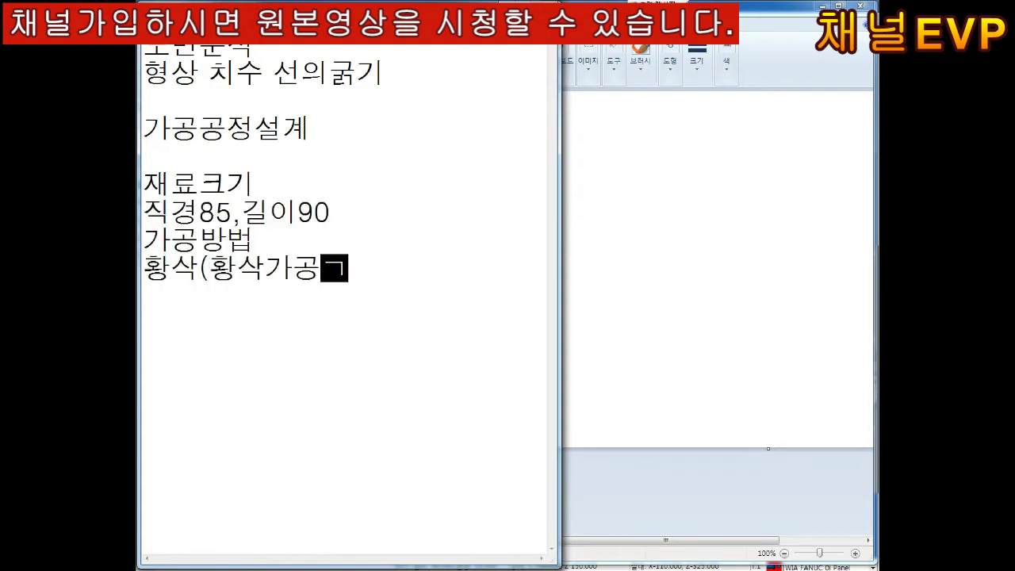
key("BackSpace")
key("BackSpace")
key("BackSpace")
type("공구)")
key("Return")
type("S150")
key("Return")
type("F0.2")
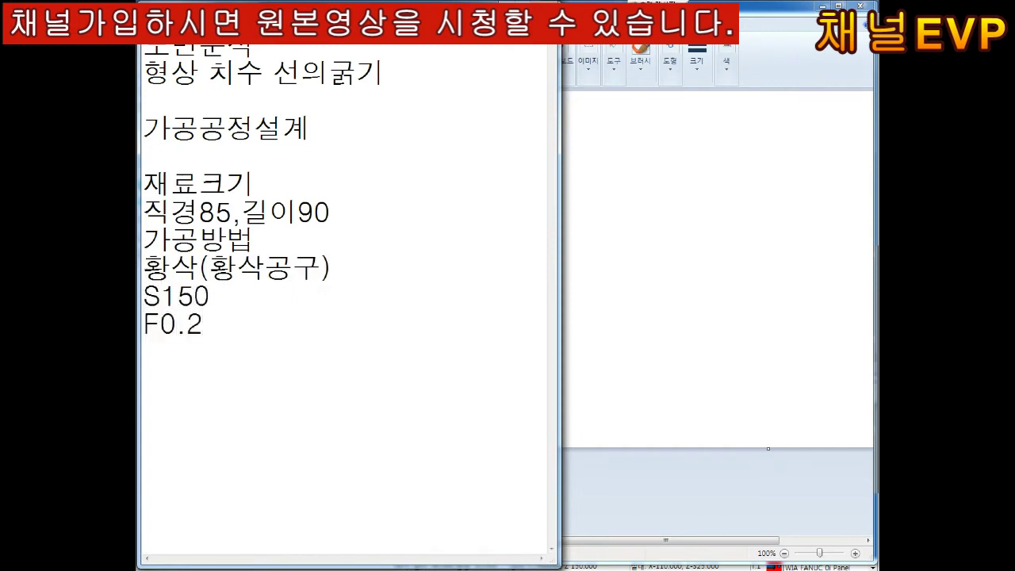
key("Return")
type("1회절입량 2.")
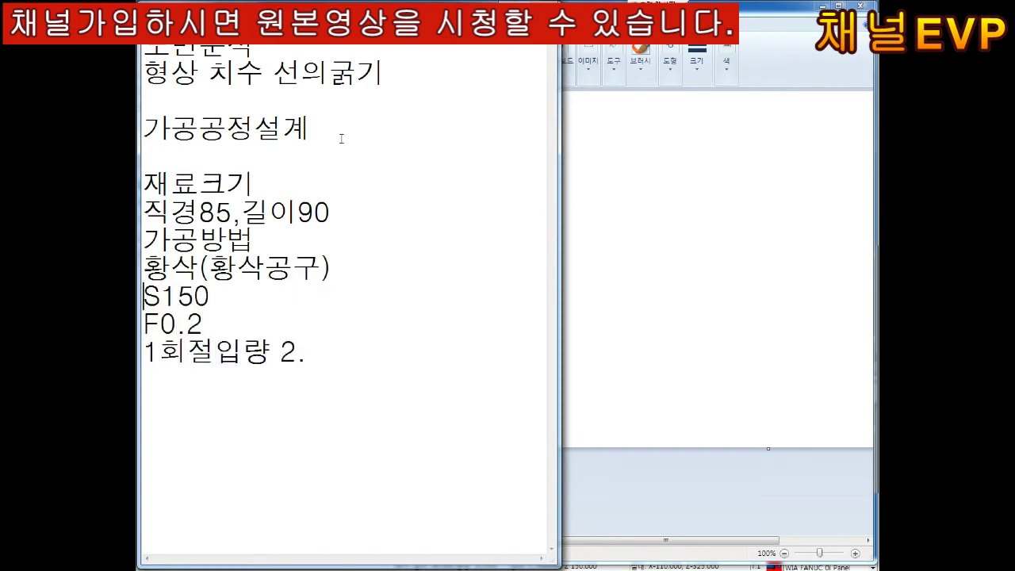
type("절삭속도")
Step: Label the feed line 이송속도, space out 가공방법, and append 양면가공(한방향가공)
key("Down")
key("Home")
type("이송속도")
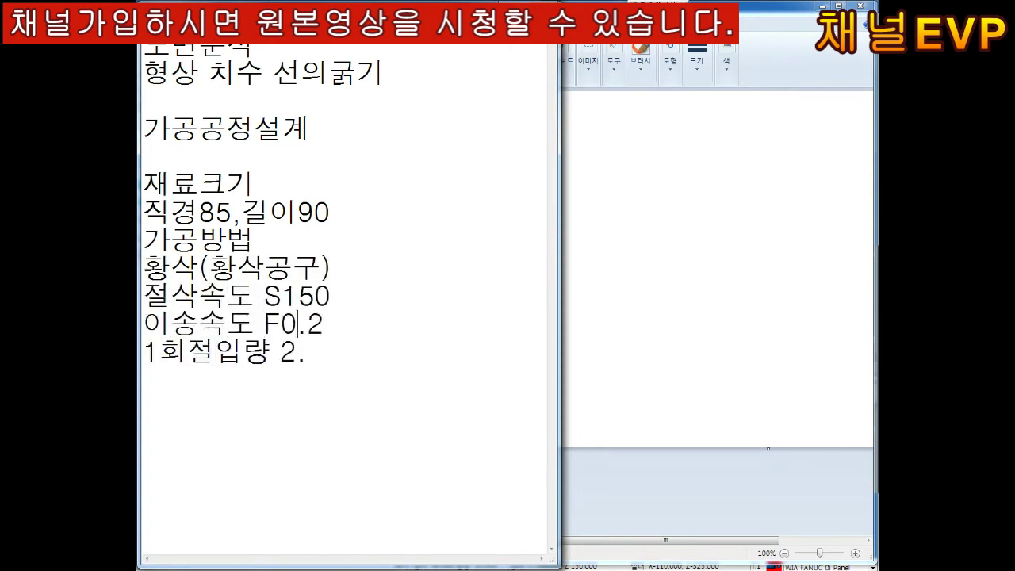
left_click(143, 240)
key("Return")
left_click(144, 435)
type("양면가공(")
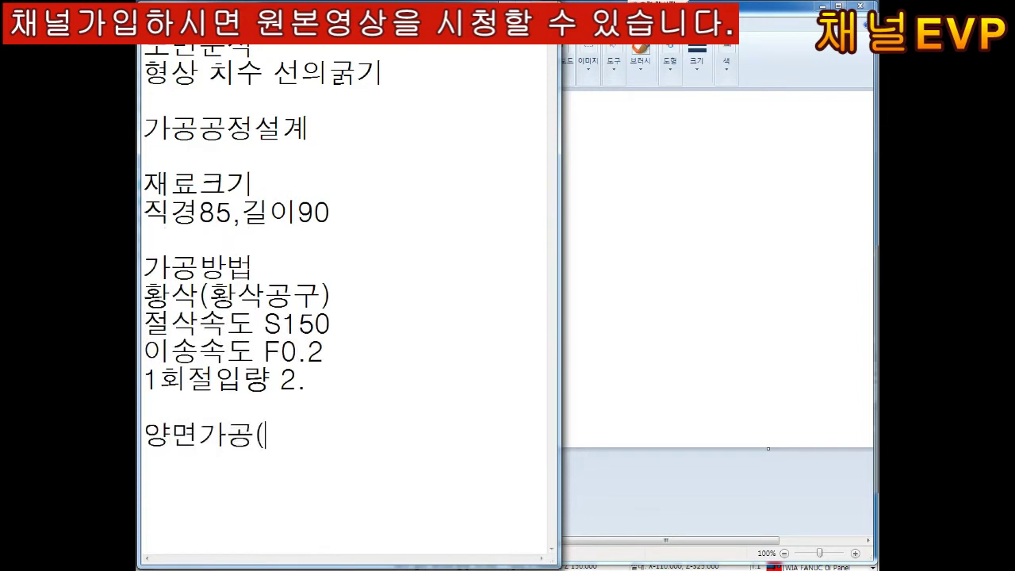
type("한방향가공)")
key("Return")
key("Return")
key("Return")
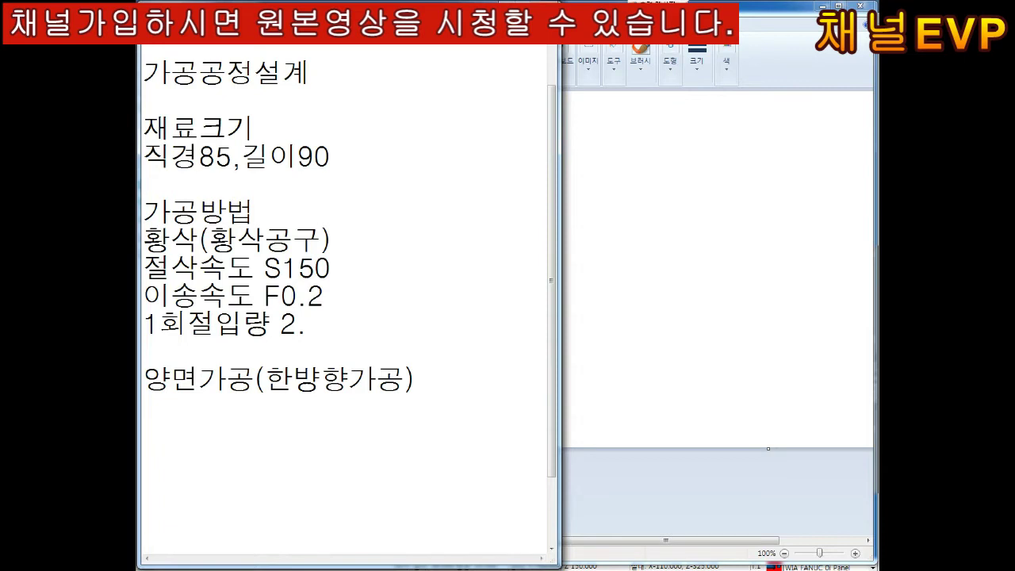
Step: Sketch the stepped part outline with a C3 chamfer label and arrows in Paint
mouse_move(597, 323)
left_mouse_down()
mouse_move(598, 157)
mouse_move(825, 234)
left_mouse_up()
left_click_drag(731, 163, 723, 162)
left_click_drag(754, 125, 749, 154)
mouse_move(780, 122)
left_mouse_down()
mouse_move(775, 159)
mouse_move(726, 163)
left_mouse_up()
left_click_drag(662, 159, 662, 115)
left_click_drag(650, 128, 684, 129)
left_click_drag(561, 142, 613, 141)
mouse_move(675, 148)
left_mouse_down()
mouse_move(665, 171)
mouse_move(669, 317)
left_mouse_up()
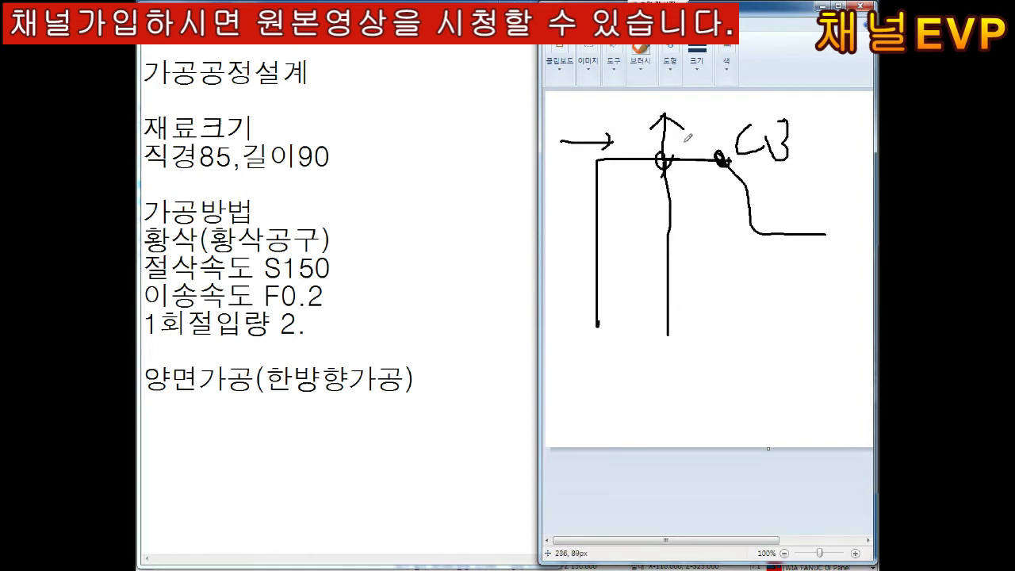
left_click_drag(720, 115, 725, 181)
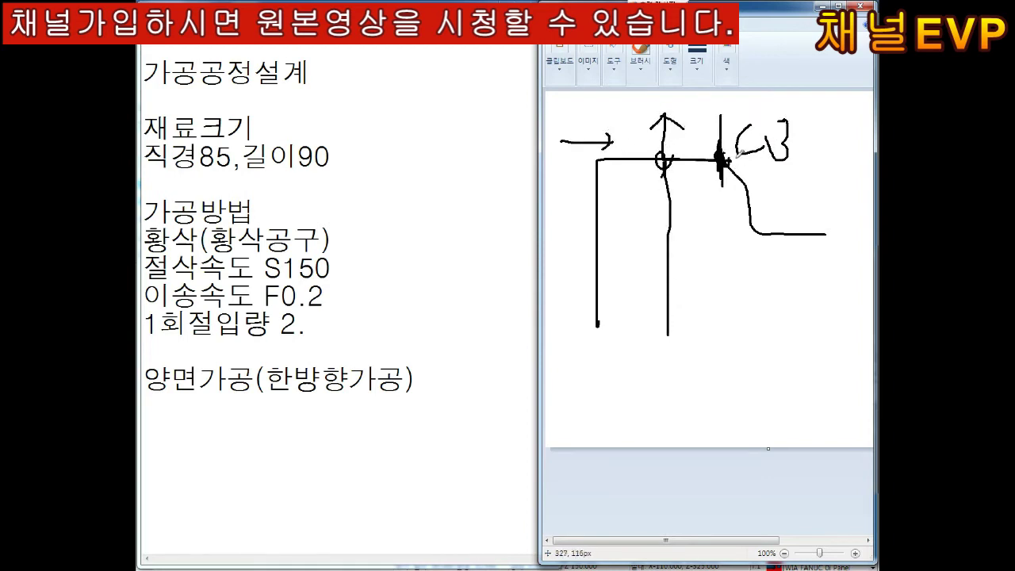
Step: Add the note 원점지정(찾기) in Notepad
left_click(303, 399)
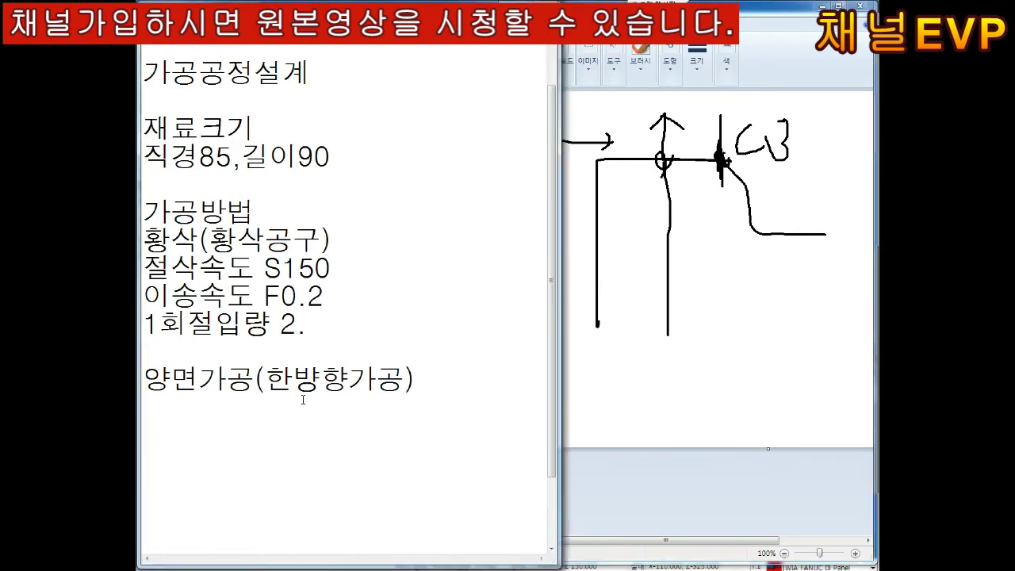
key("Return")
key("Return")
key("Return")
key("Return")
key("Return")
key("Return")
key("BackSpace")
key("BackSpace")
key("BackSpace")
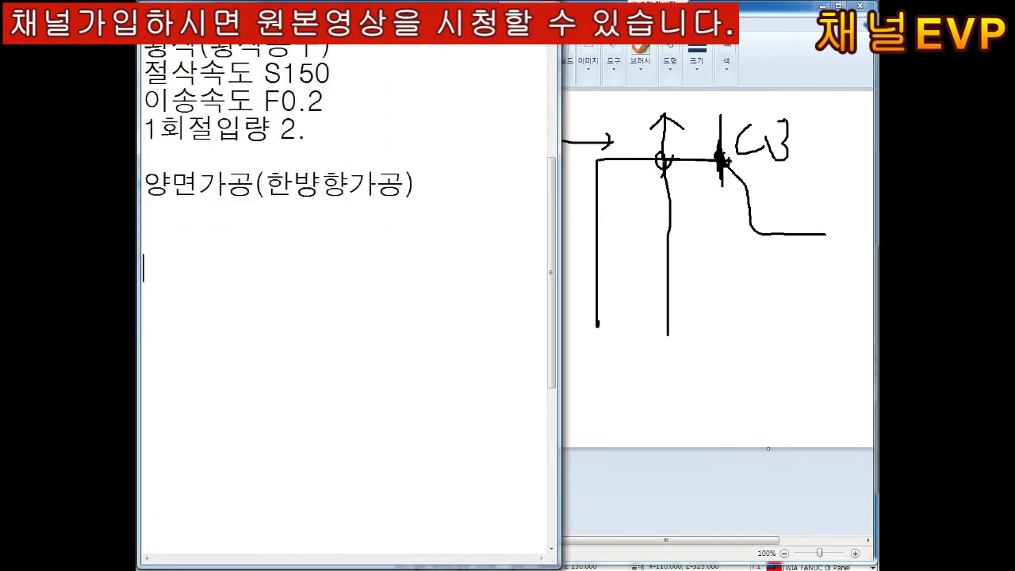
type("원점지정(찾기0")
key("Return")
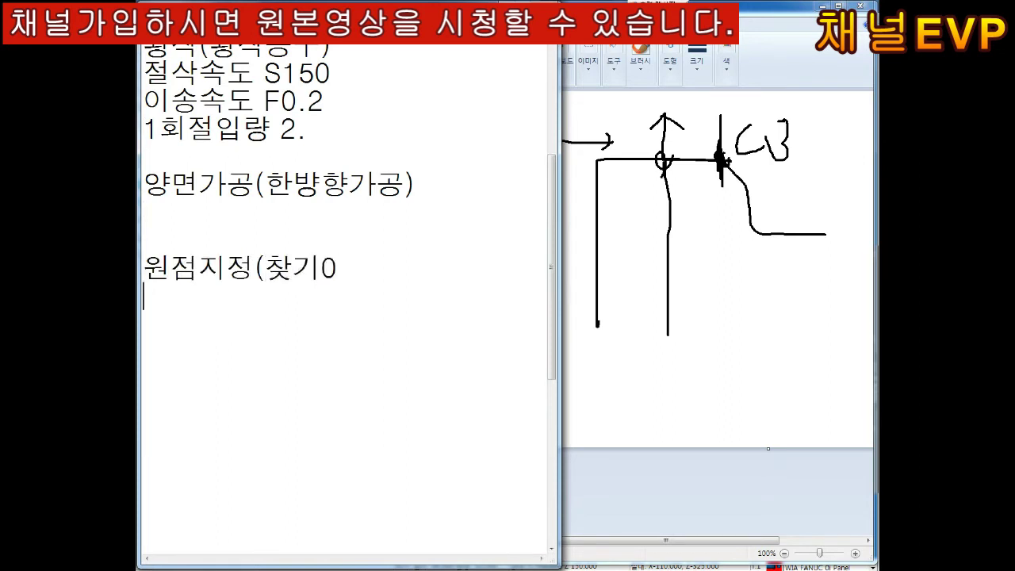
key("BackSpace")
key("BackSpace")
type(")")
Step: Draw a workpiece end-view circle with crossing centre lines and shading in Paint
left_click_drag(793, 277, 762, 278)
left_click_drag(733, 325, 846, 325)
left_click_drag(781, 273, 764, 381)
left_click_drag(782, 325, 809, 361)
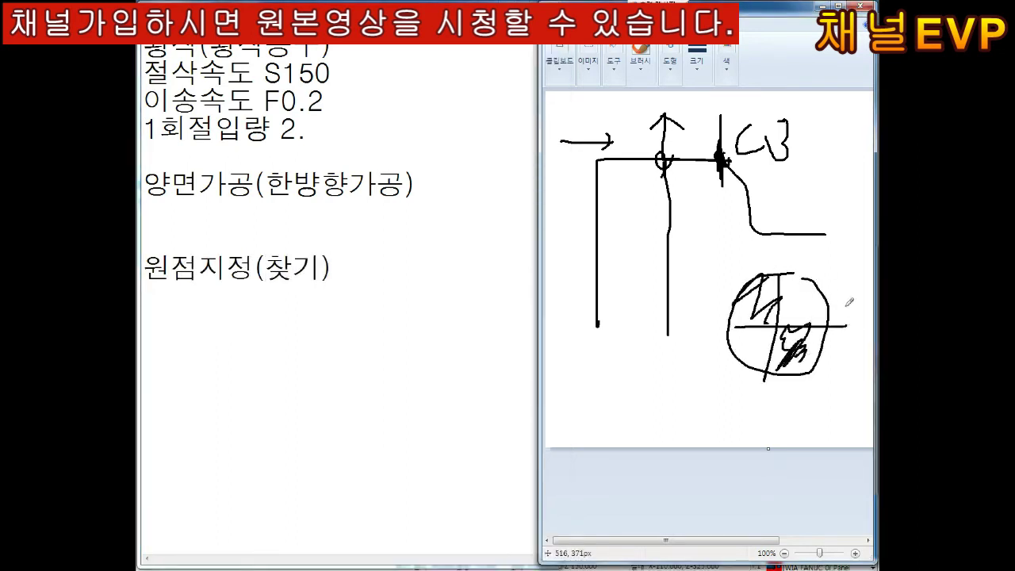
Step: Add notes 선의끝점(미리불량방지), 좌표값(절대,상대) and NC프로그램작성
left_click(286, 561)
type("선의끝점")
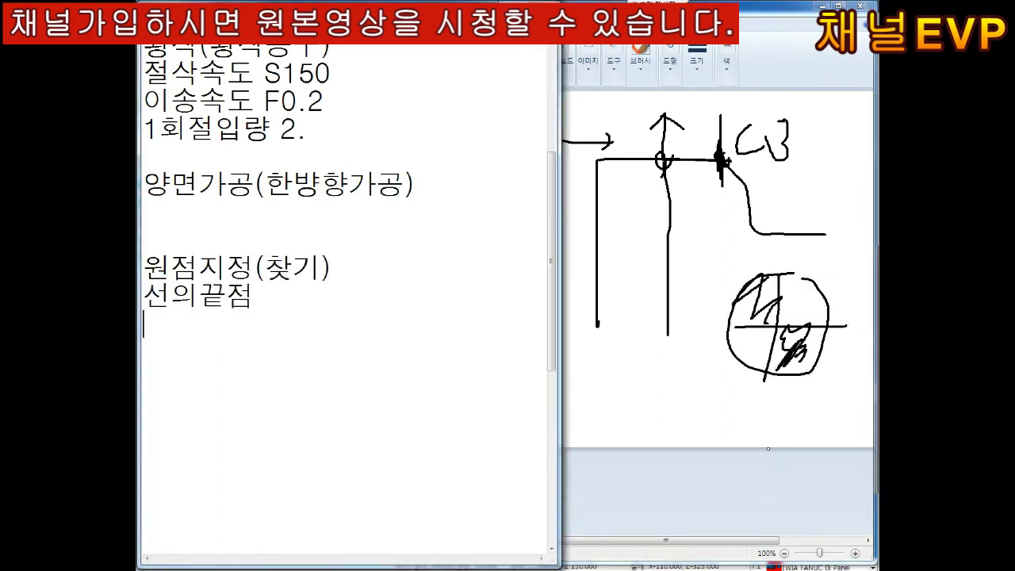
key("BackSpace")
type("(미리불")
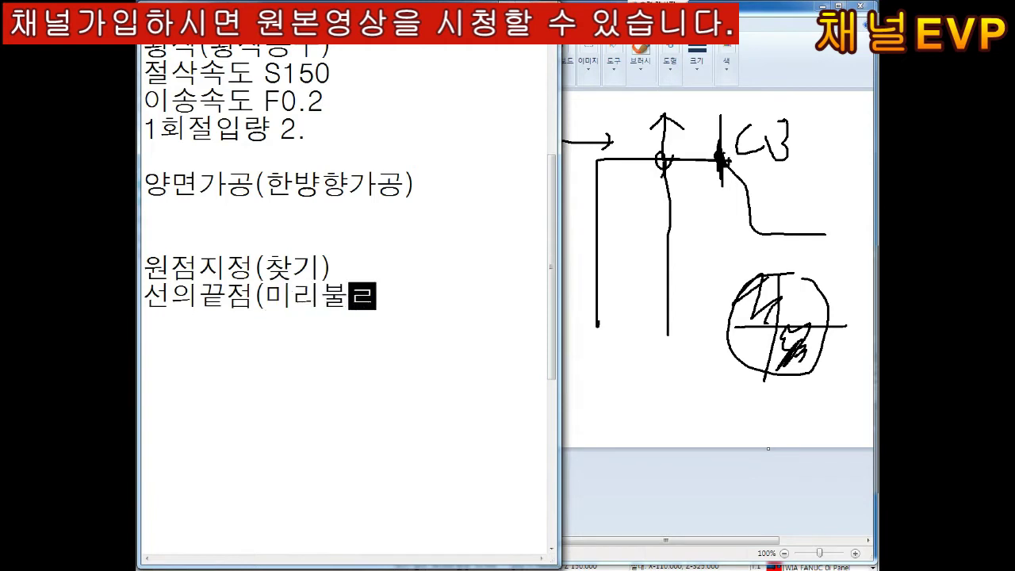
type("량방지)")
key("Return")
type("좍")
key("BackSpace")
type("표값(절대")
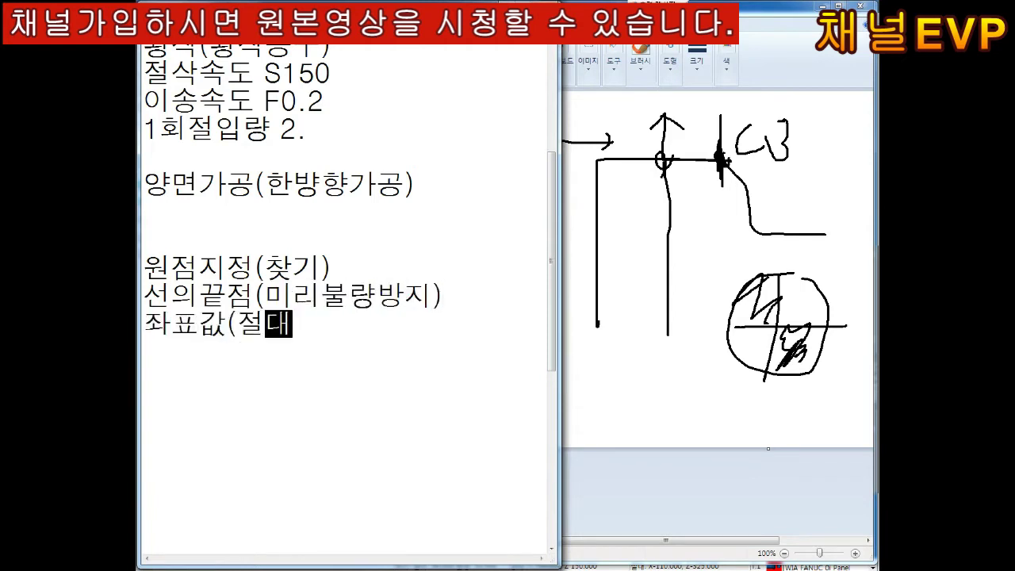
type(",상대)")
key("Return")
type("NC프로그램작")
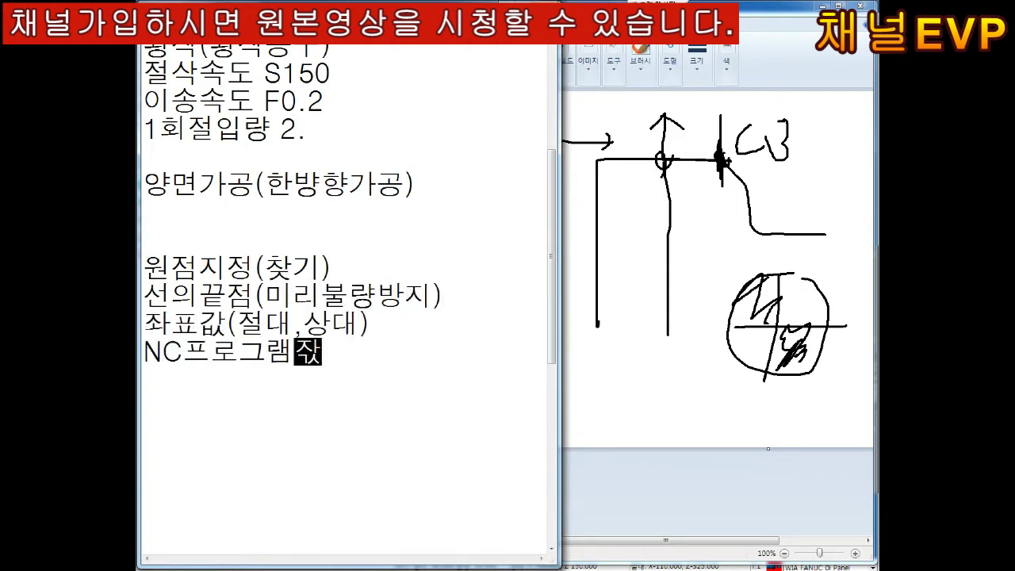
type("성")
key("Return")
key("Return")
Step: Add a dashed separator and program number O0001(0406-3-A), correcting the 2 to 3
type("----------------------")
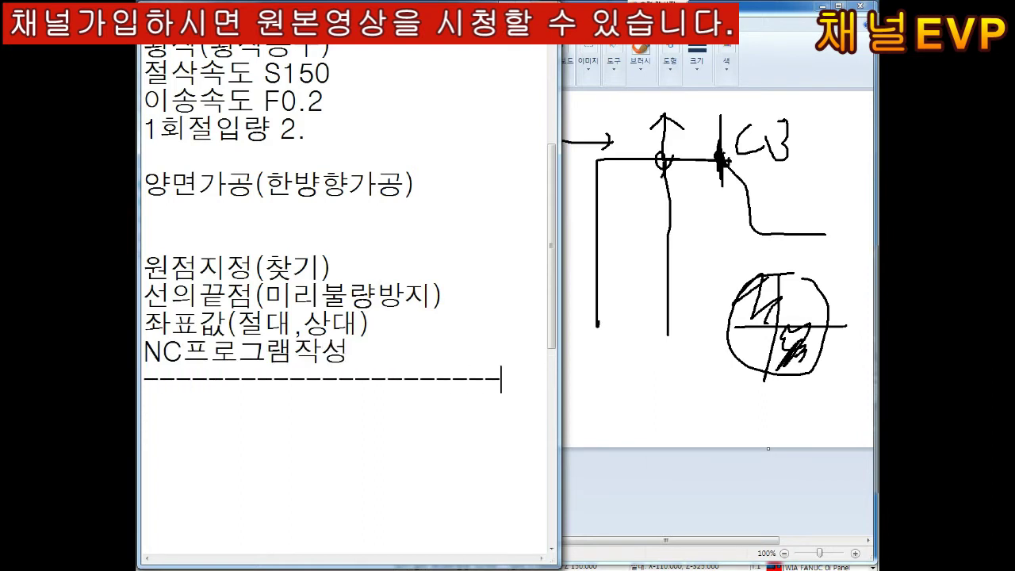
key("BackSpace")
type("O0001")
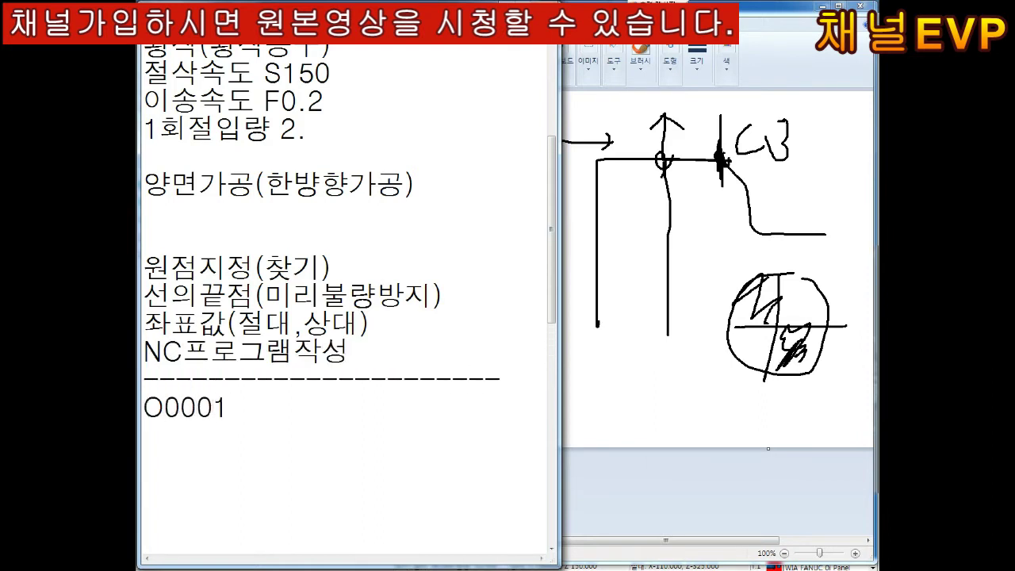
type("(0406-2-A)")
key("Left")
key("Left")
key("Left")
key("BackSpace")
type("3")
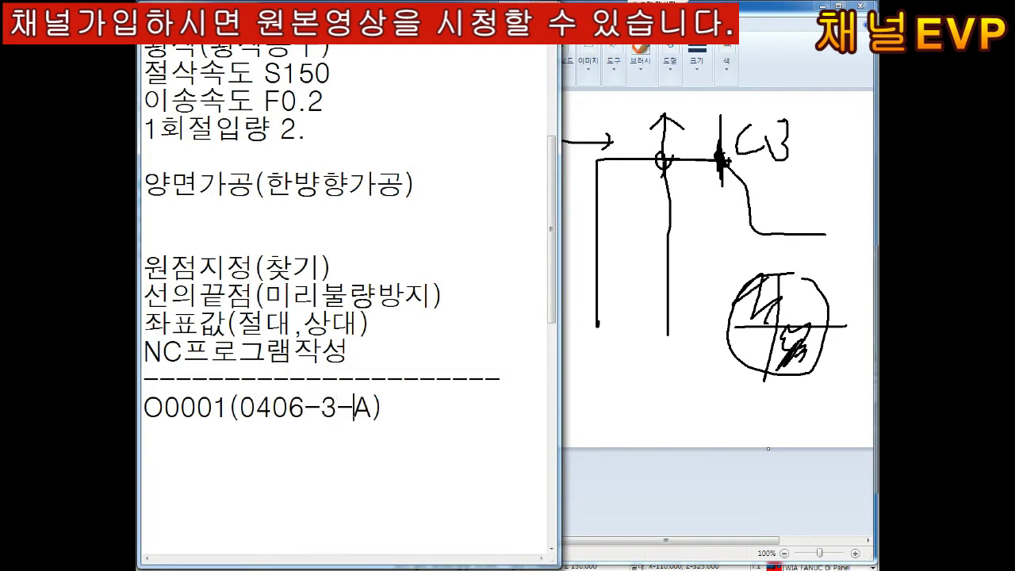
key("End")
key("Return")
Step: Switch input to English and enter the G21 G40 G54 G99; setup line
type("ㅎ")
key("BackSpace")
key("Hangul")
type("G21")
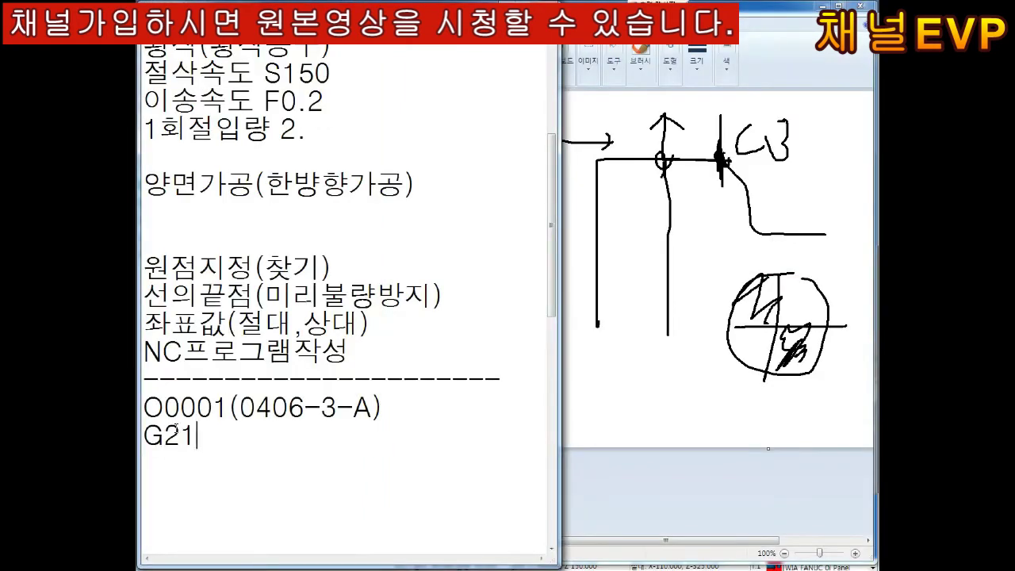
type(" G40 G54")
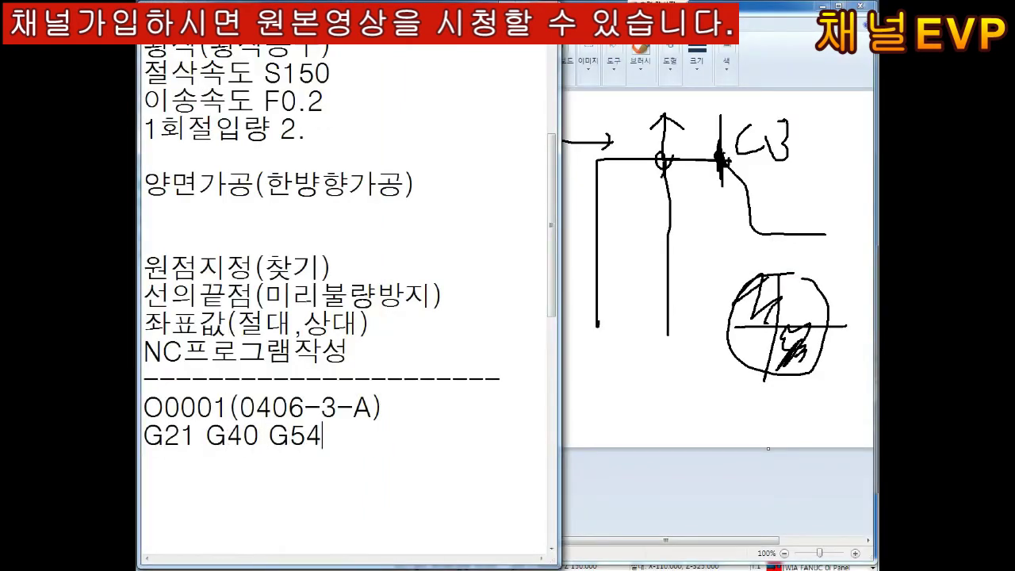
type(" G99;")
key("Return")
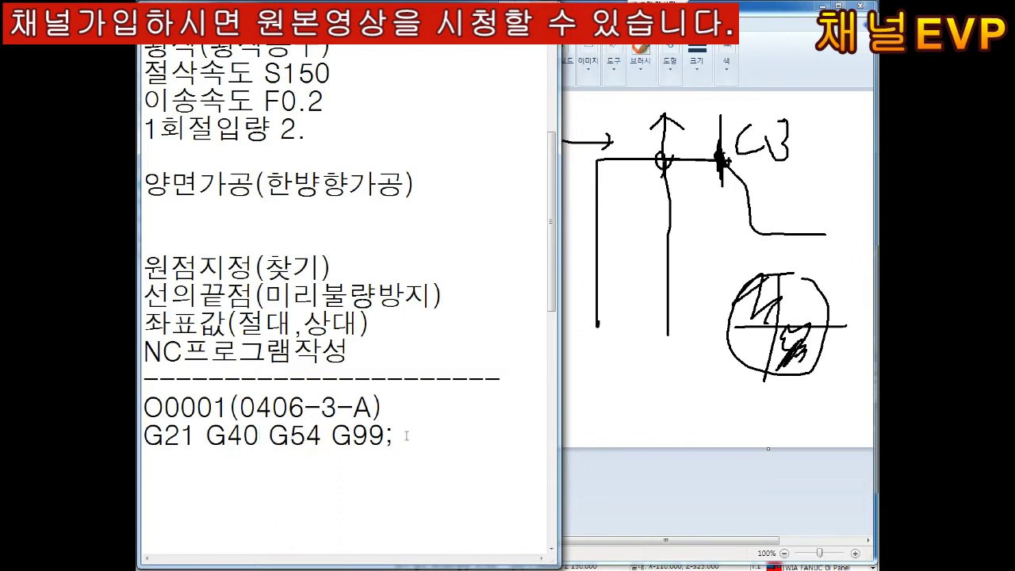
Step: Add the tool call T0101; and the G50 S2000; spindle limit line
type("T0101;")
key("Return")
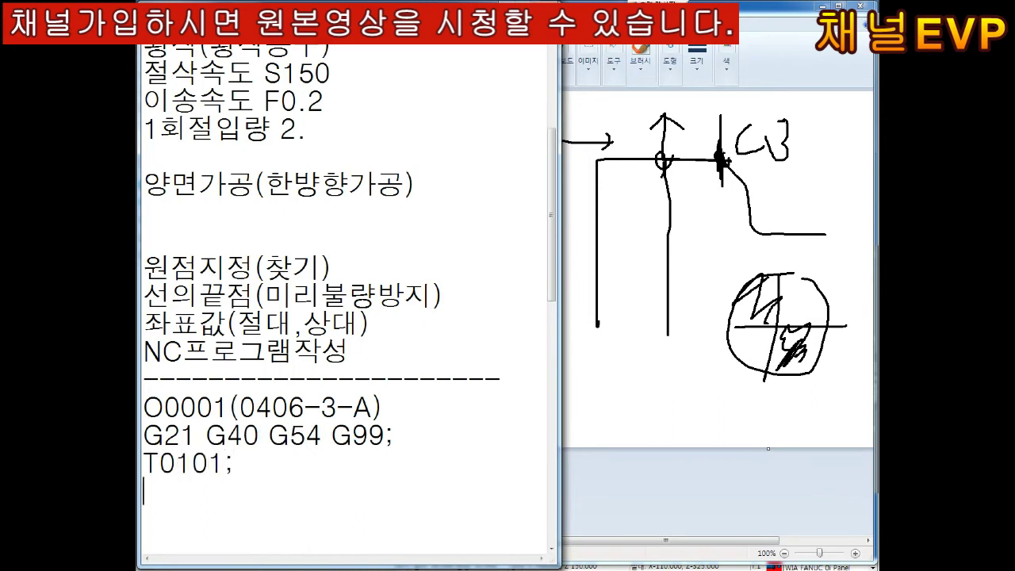
type("G50 S2000;")
key("Return")
key("Return")
key("Return")
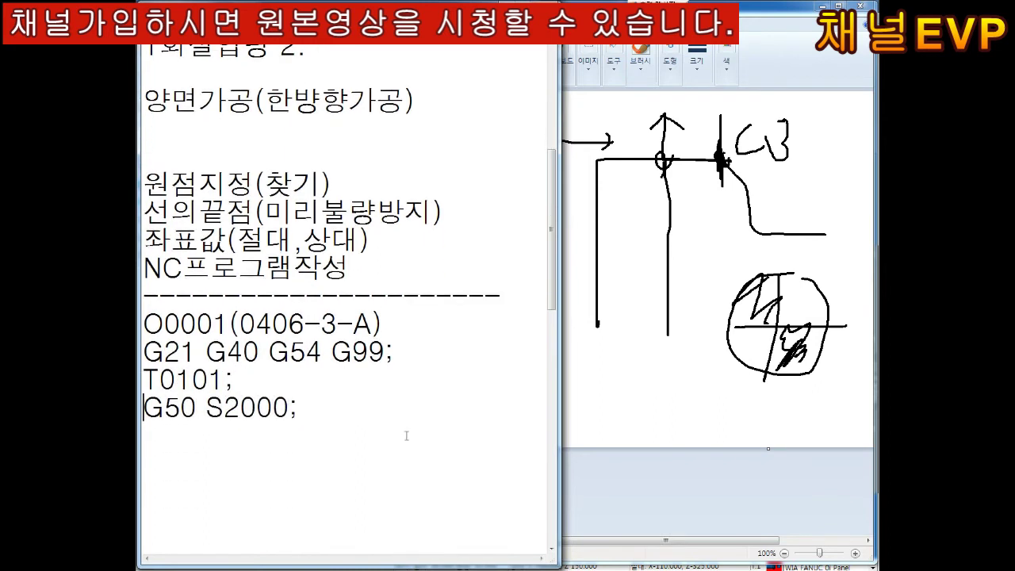
Step: Mark G50 as the safety line, write G96 S150 M03;, then undo Paint strokes
type("<-안전 ")
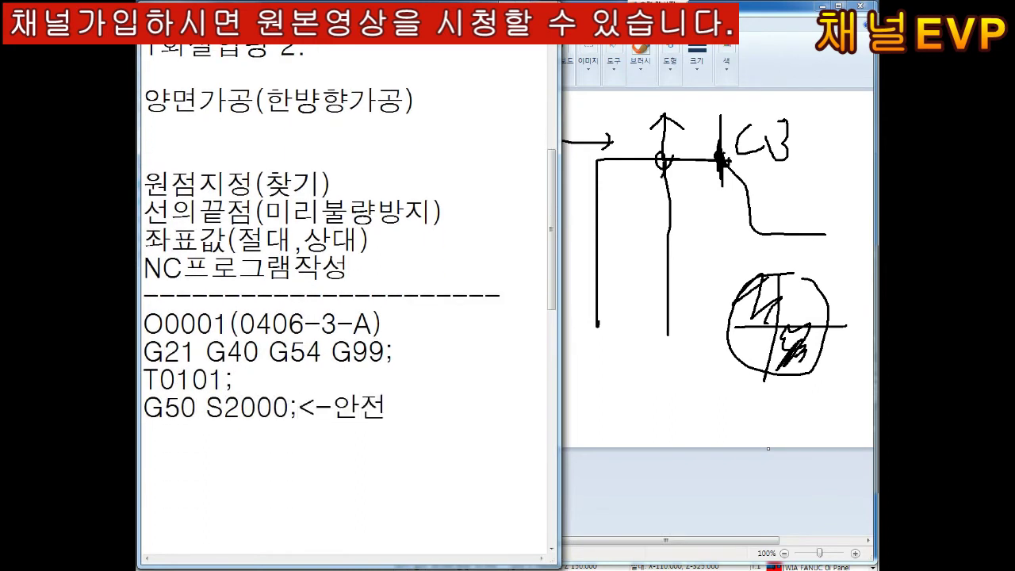
type("G96 ")
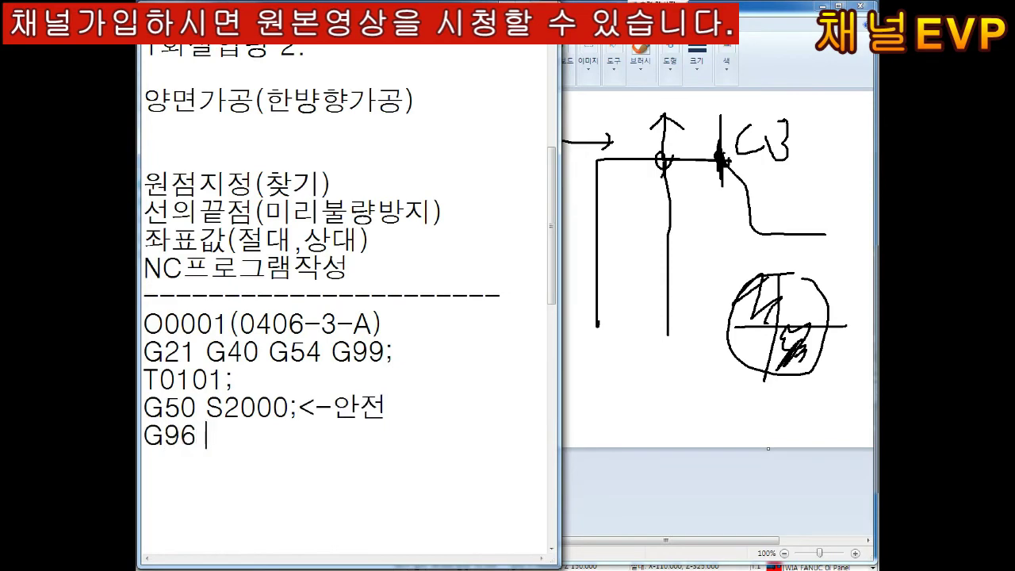
type("S")
scroll(419, 416, "up", 3)
scroll(357, 349, "down", 3)
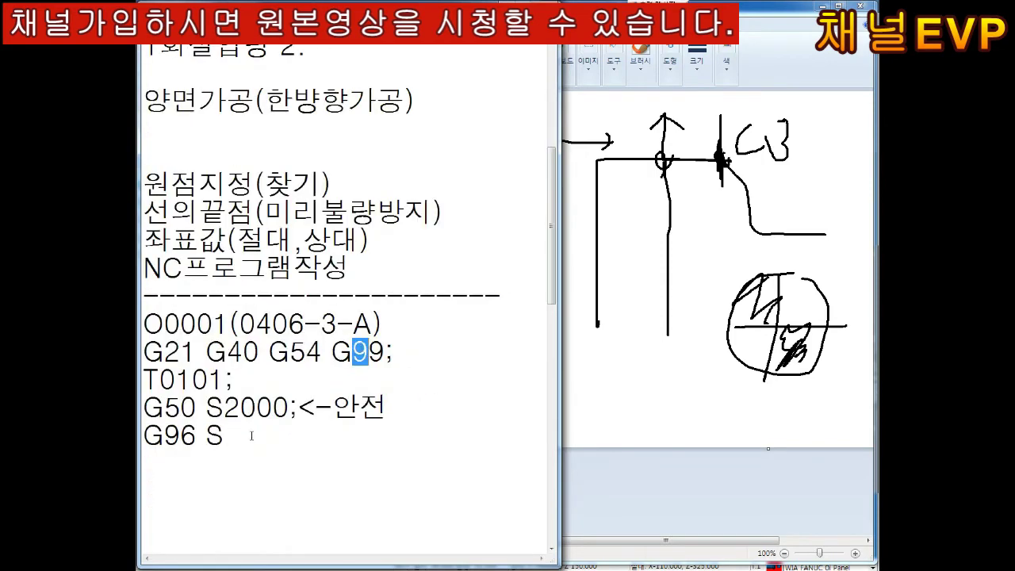
type("150 M03;")
left_click(680, 244)
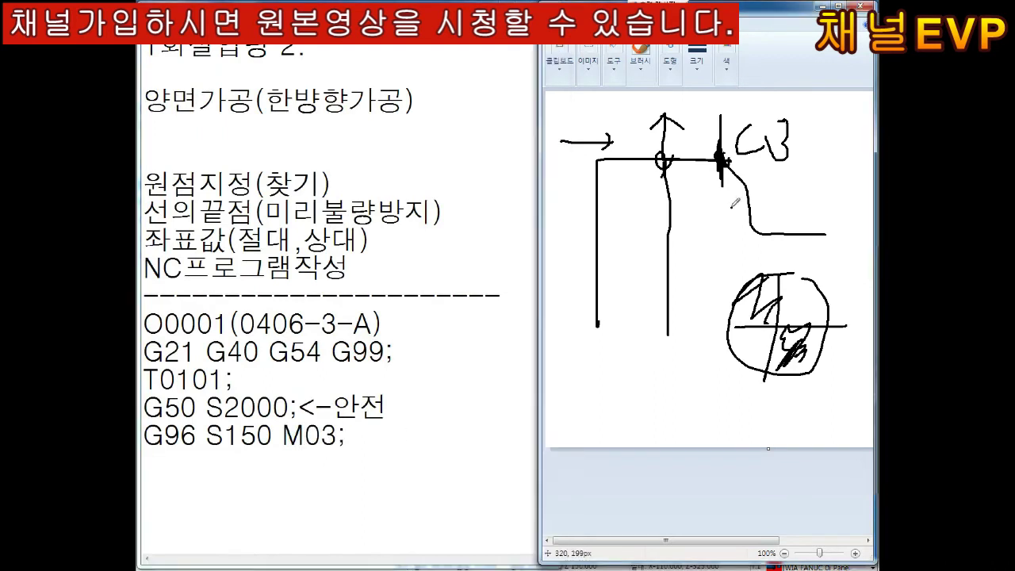
key("ctrl+z")
key("ctrl+z")
key("ctrl+z")
key("ctrl+z")
key("ctrl+z")
key("ctrl+z")
Step: Handwrite 'rpm = 1000 × V' over a fraction line with π beneath it
left_click_drag(579, 197, 605, 288)
left_click_drag(604, 226, 624, 230)
left_click_drag(626, 239, 695, 225)
left_click_drag(677, 237, 708, 238)
left_click_drag(708, 210, 856, 211)
mouse_move(704, 188)
left_mouse_down()
mouse_move(757, 171)
mouse_move(805, 195)
left_mouse_up()
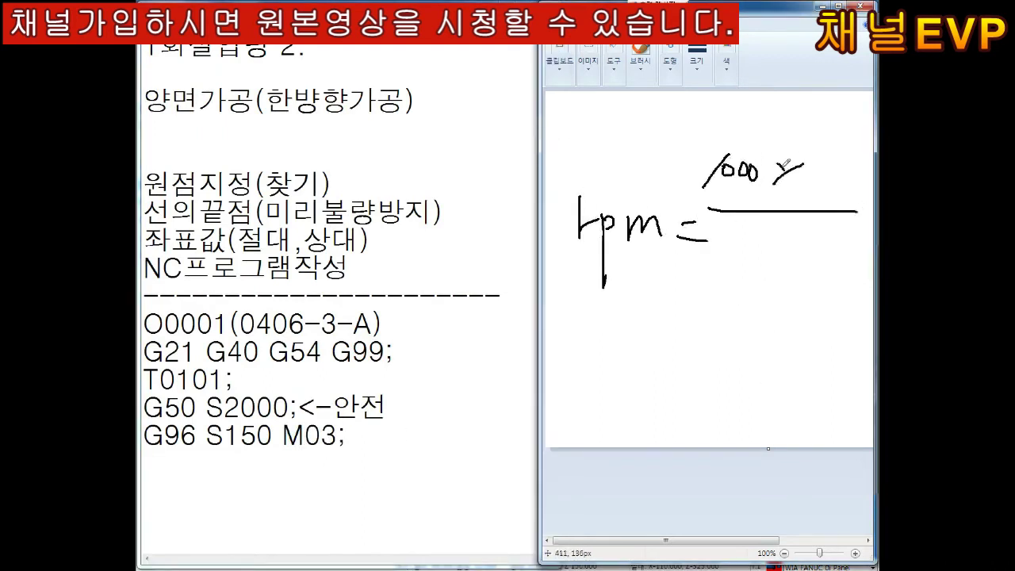
left_click_drag(820, 158, 835, 156)
left_click_drag(198, 437, 305, 436)
mouse_move(724, 240)
left_mouse_down()
mouse_move(759, 236)
mouse_move(728, 267)
left_mouse_up()
Step: Write 3.14 under π, add a multiplication sign and a circled D term
left_click_drag(699, 295, 698, 324)
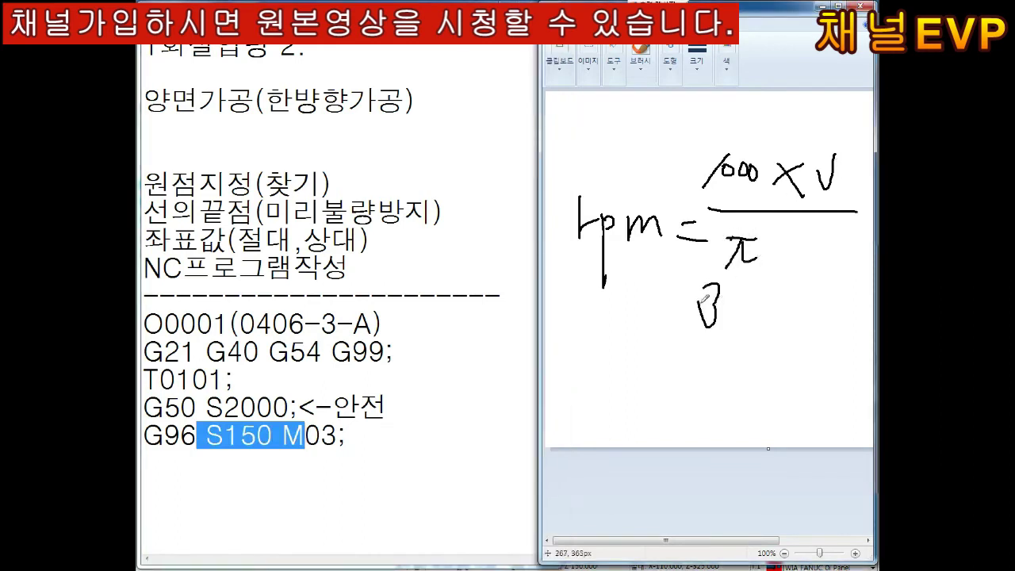
left_click_drag(752, 287, 754, 318)
left_click_drag(766, 290, 773, 333)
left_click_drag(785, 240, 811, 277)
left_click_drag(823, 236, 790, 273)
mouse_move(841, 295)
left_mouse_down()
mouse_move(842, 339)
mouse_move(850, 334)
left_mouse_up()
left_click_drag(839, 290, 849, 341)
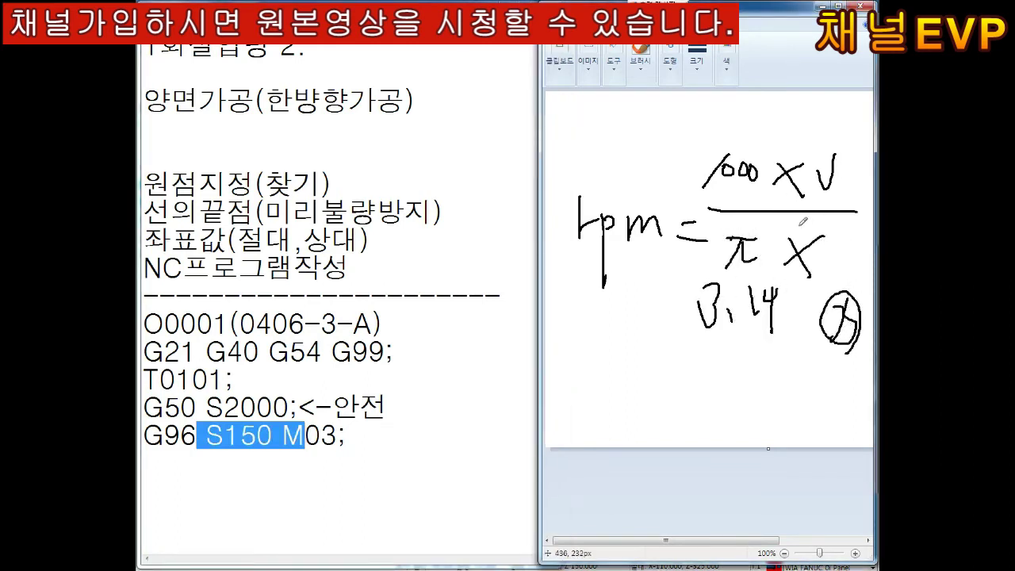
Step: Circle 1000, 3.14, D and V, then start a new line after M03; in Notepad
left_click_drag(709, 162, 737, 164)
left_click_drag(683, 131, 757, 184)
left_click_drag(742, 259, 785, 300)
left_click_drag(837, 277, 863, 359)
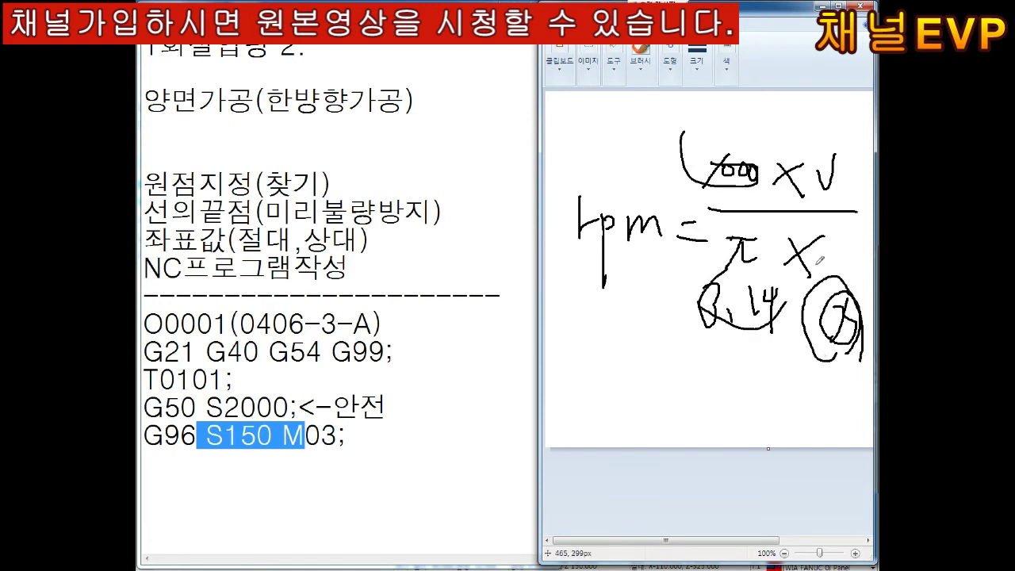
left_click_drag(849, 193, 857, 197)
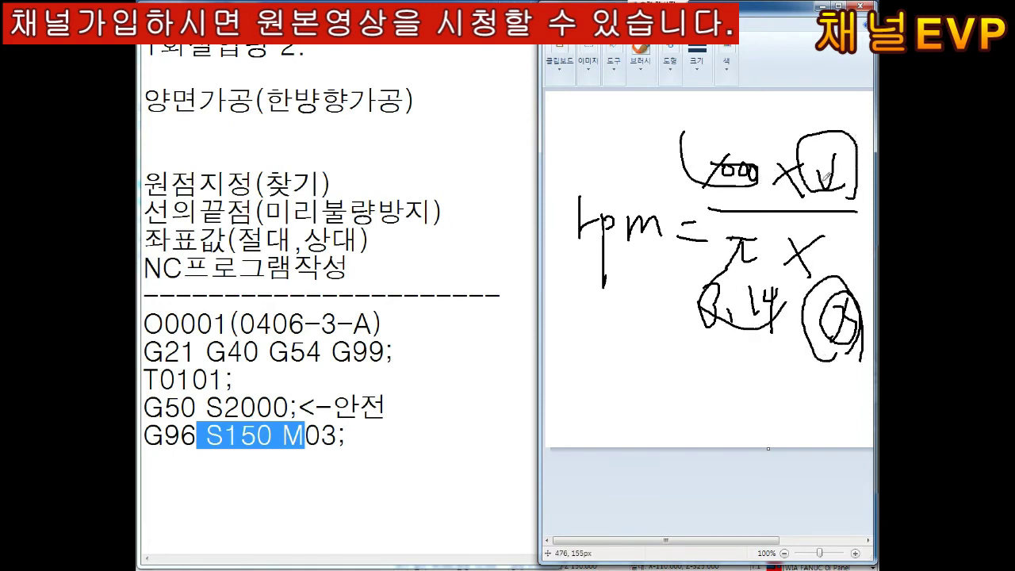
left_click_drag(793, 136, 839, 110)
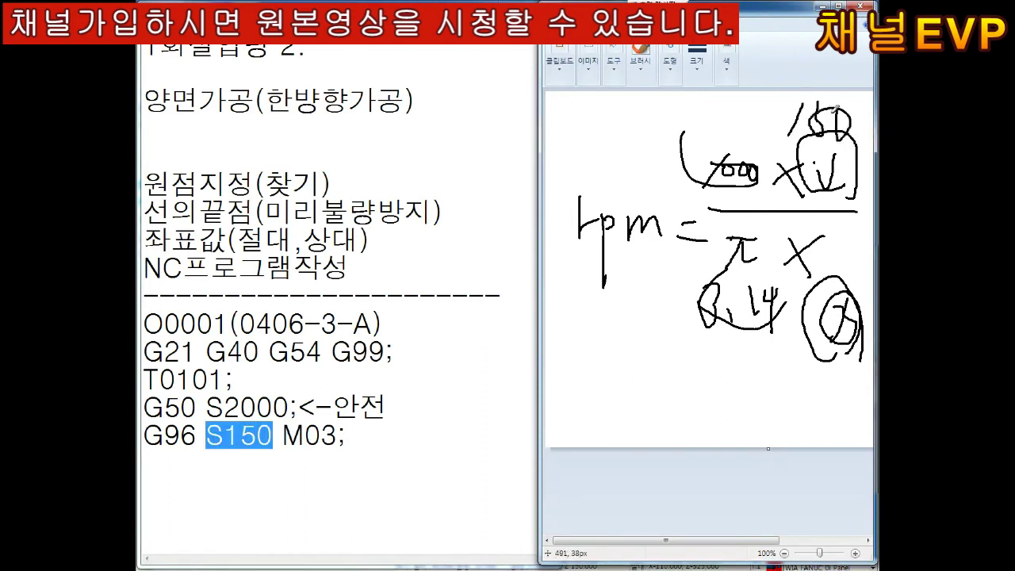
left_click(371, 435)
key("Return")
key("Return")
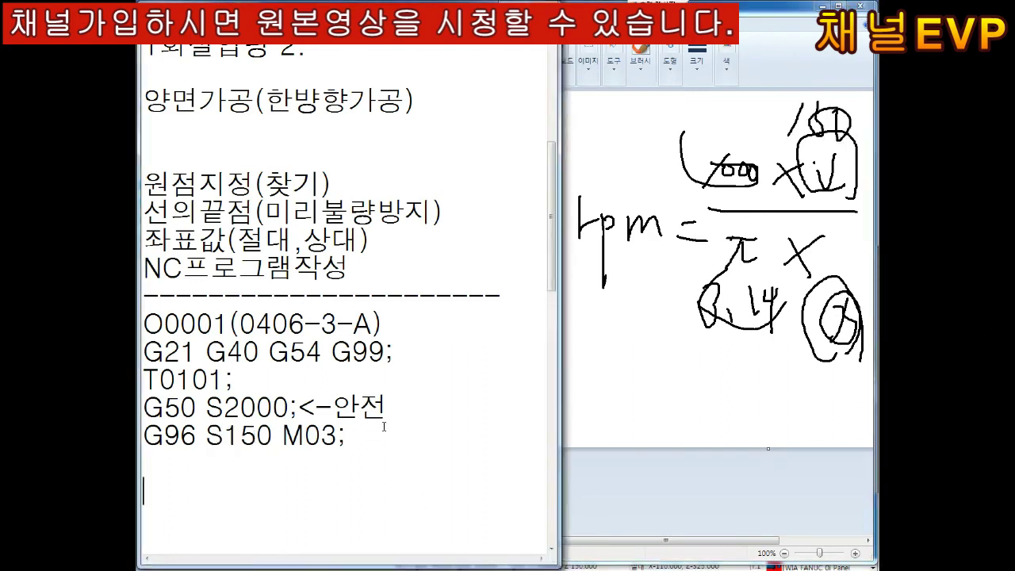
Step: Add G00 X89. Z2. start point, both G71 roughing lines and N10 G42 G00 X0. Z2.;
type("G00 X")
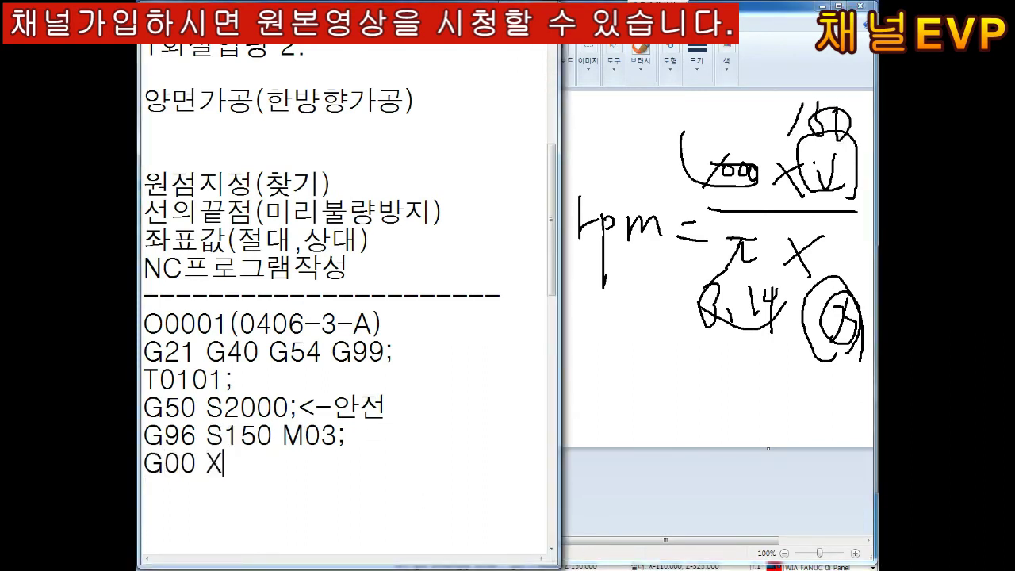
type("89. Z2.;<황삭시작위치 ")
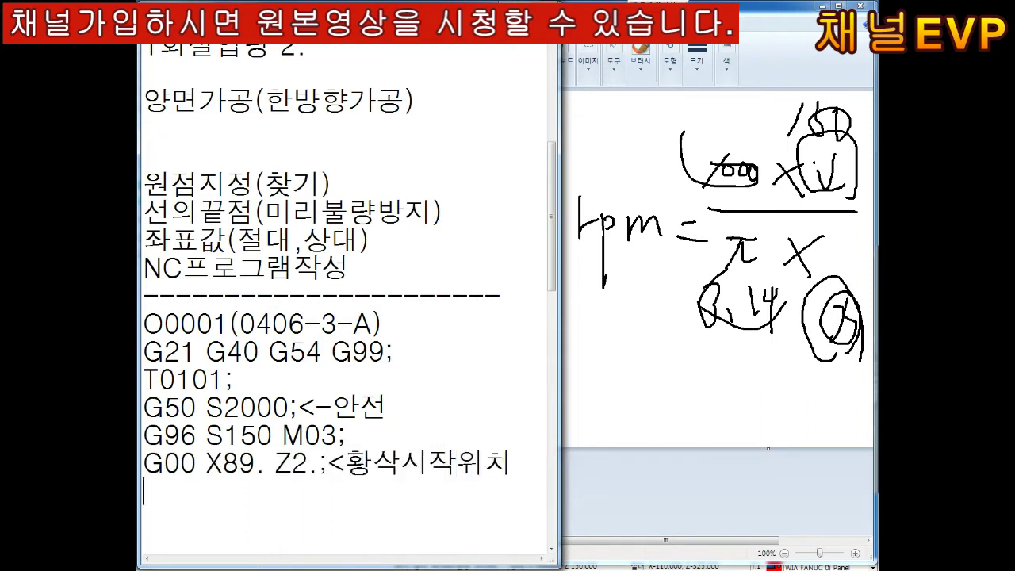
type("G71 ")
type("U2")
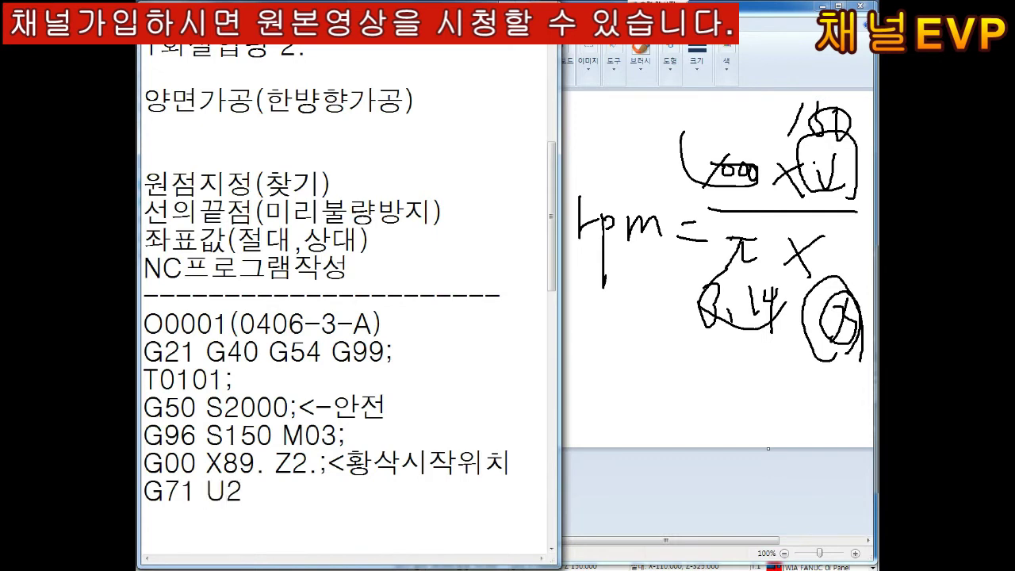
type(". R0.5; ")
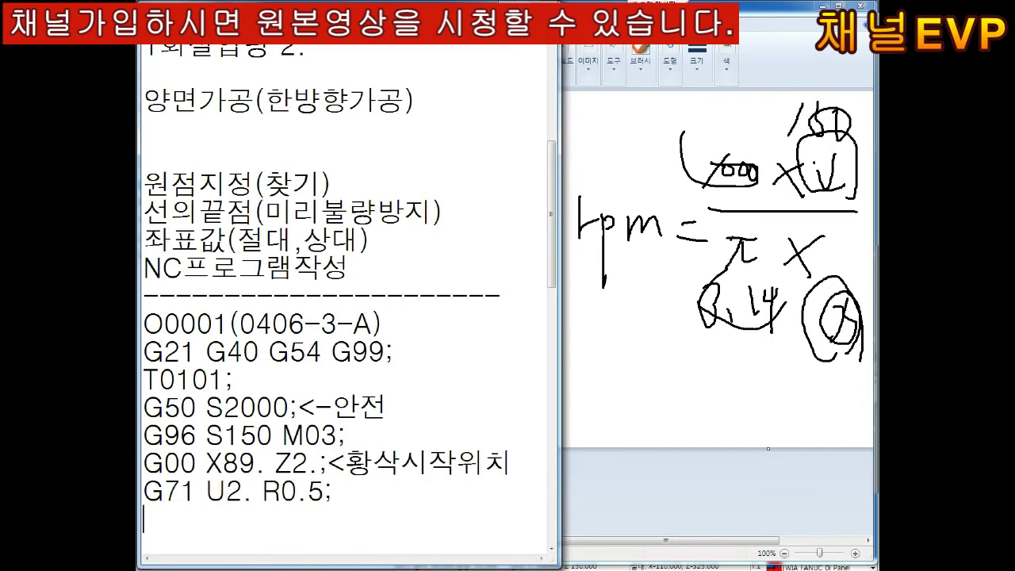
type("G71 P1")
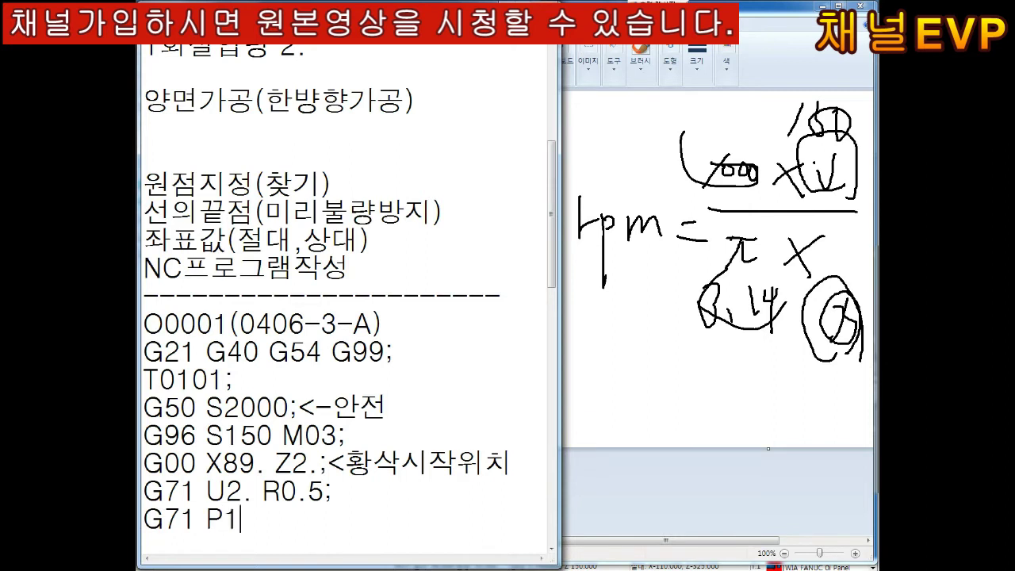
type("0 Q20 U")
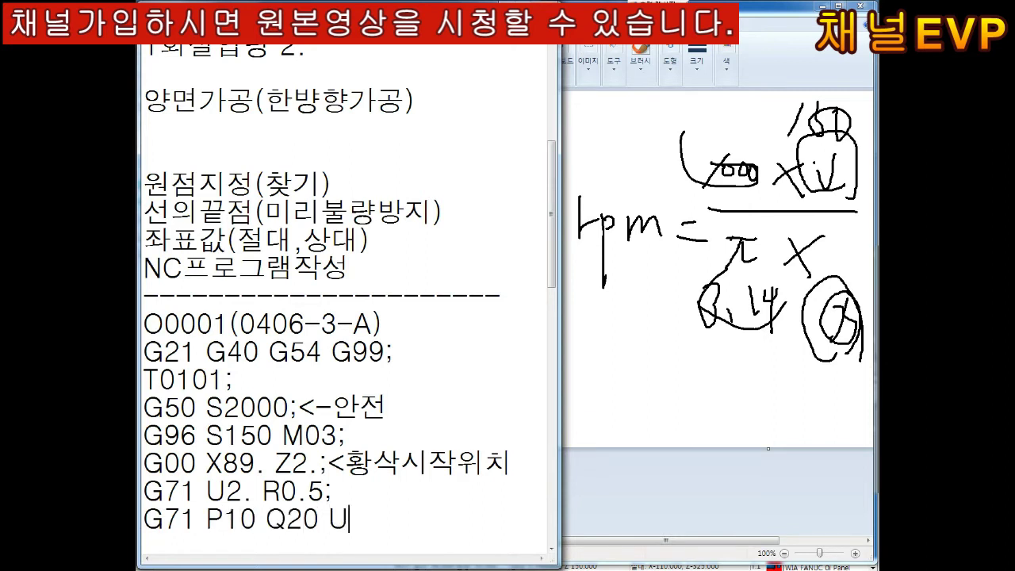
type("0.4 W0.2")
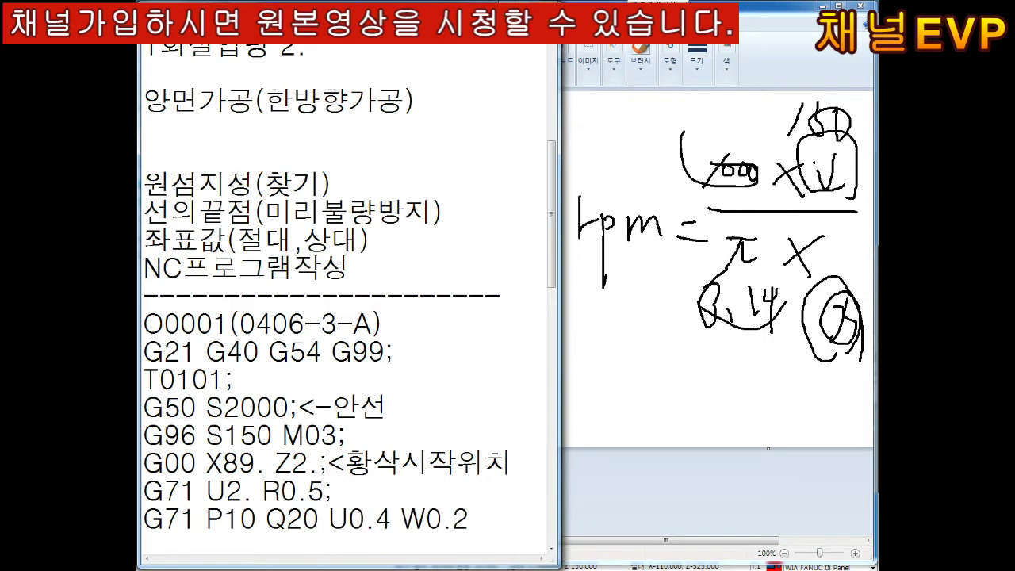
type(" F0.2;")
key("Return")
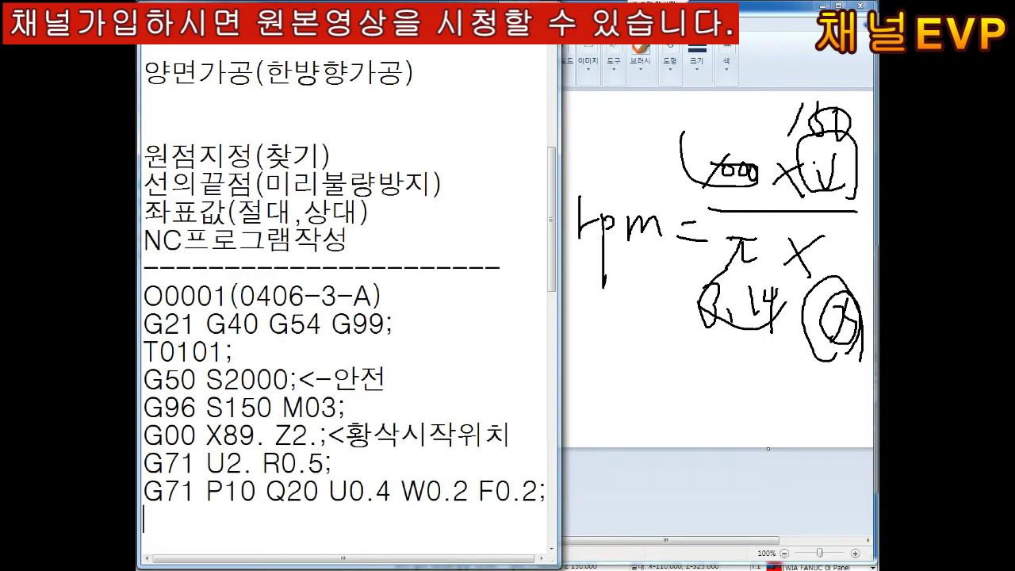
type("N10 G42 ")
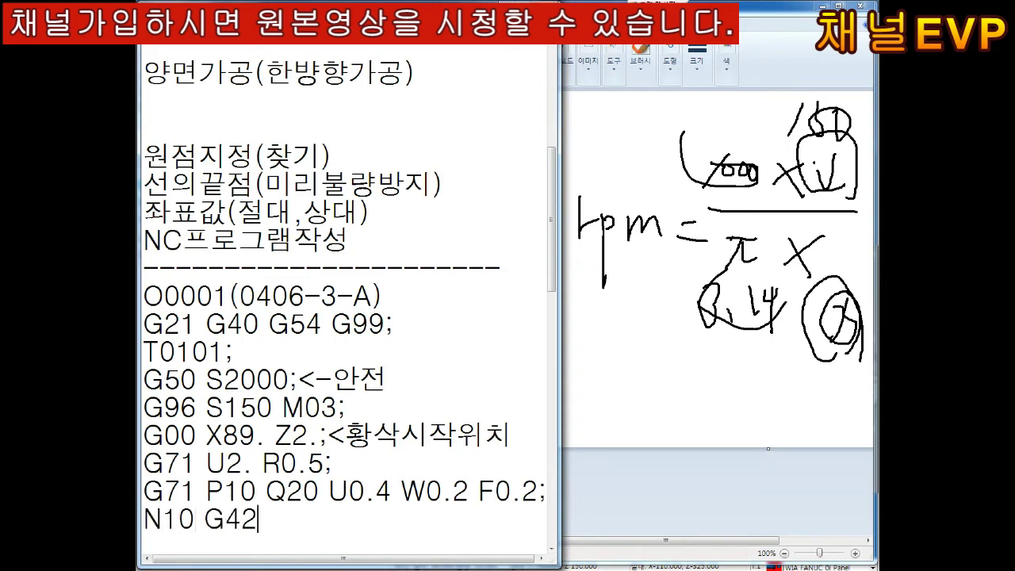
type("G00 X0")
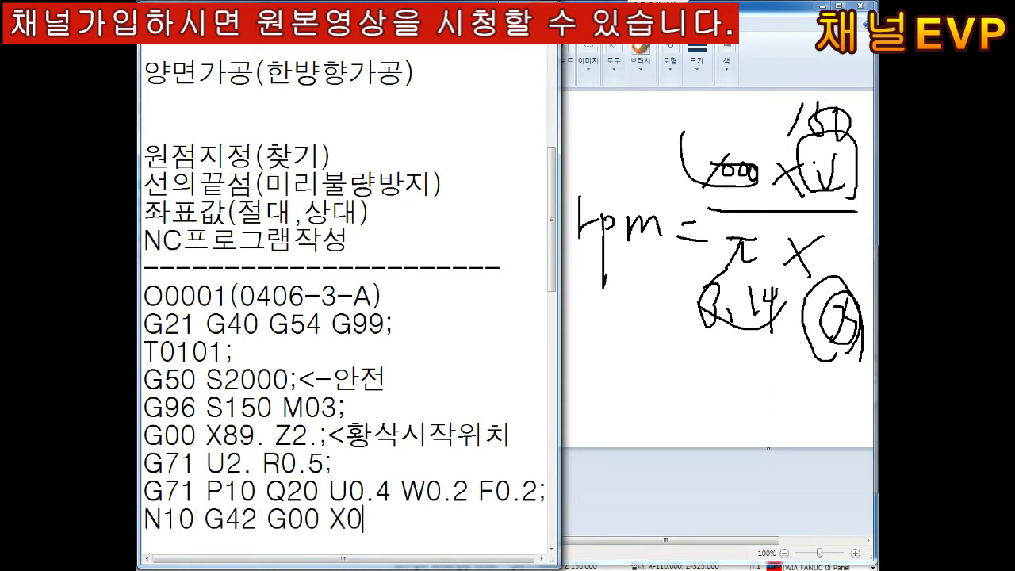
type(". Z2.;")
key("Return")
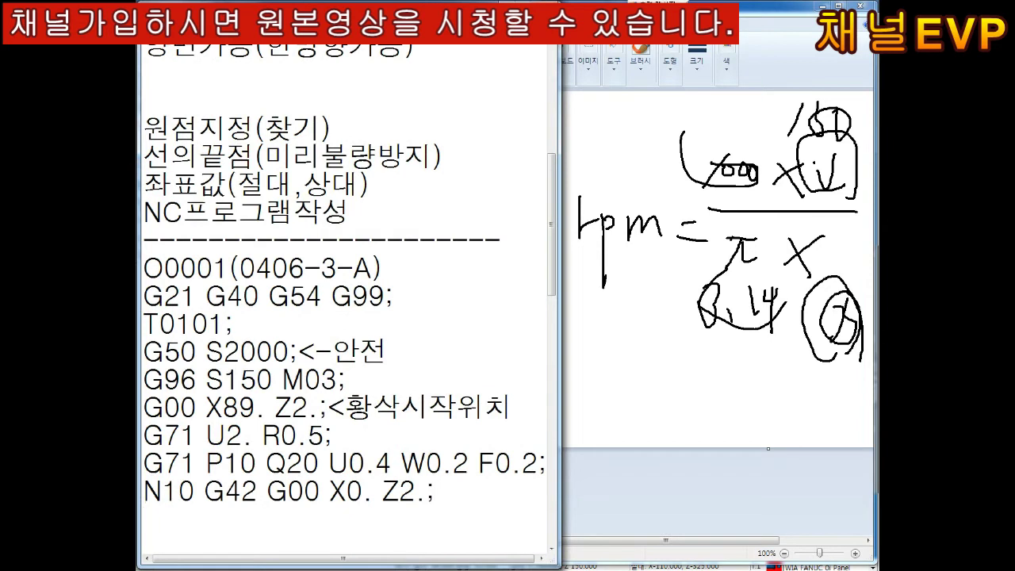
Step: Add the G01 Z0.; line and begin undoing the formula strokes in Paint
type("G01 Z0.")
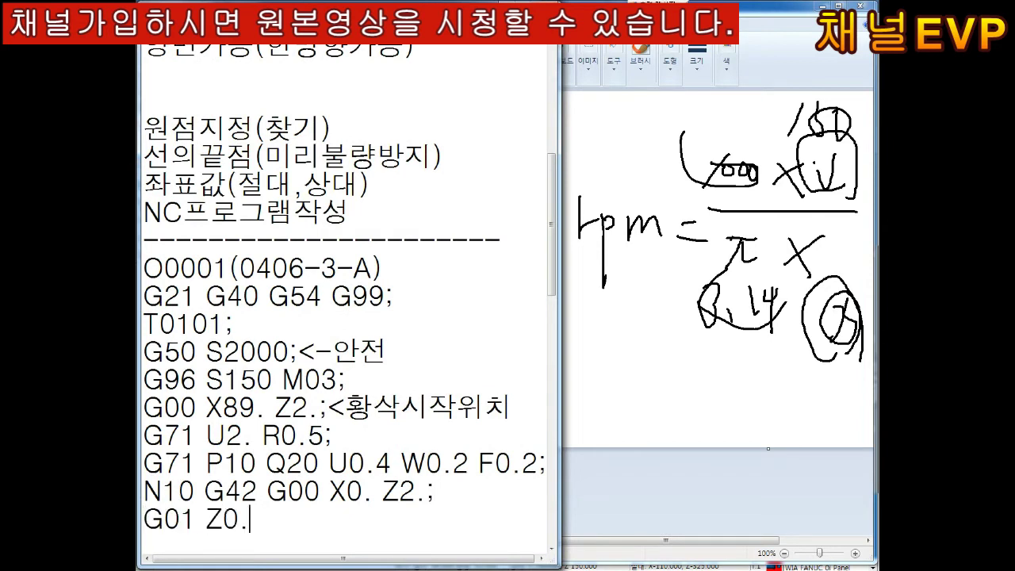
type(";")
key("Return")
left_click(664, 92)
key("ctrl+z")
key("ctrl+z")
key("ctrl+z")
Step: Clear the formula, sketch a diameter mark in Paint, and enter X14.; in Notepad
key("ctrl+z")
key("ctrl+z")
key("ctrl+z")
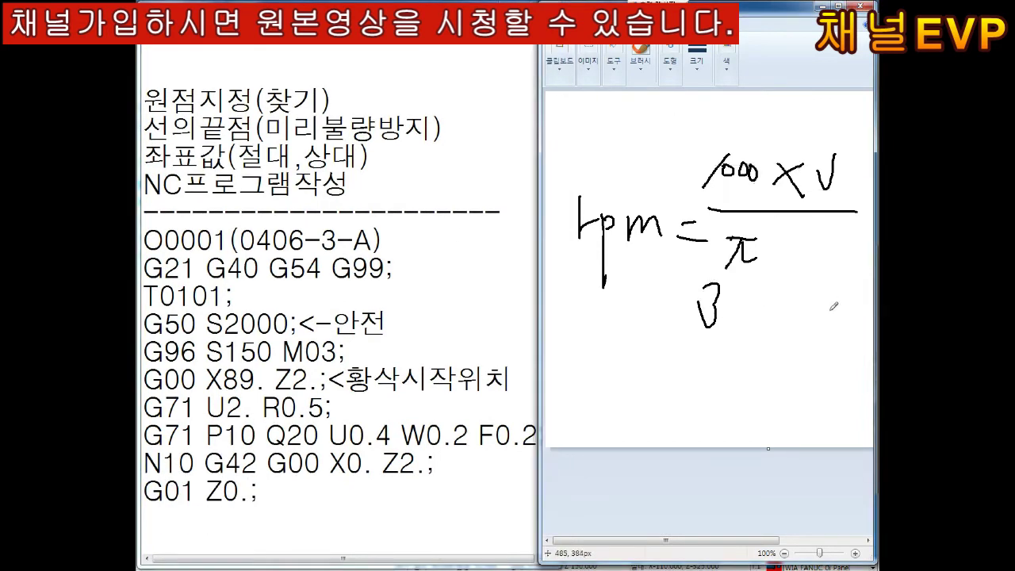
key("ctrl+z")
key("ctrl+z")
key("ctrl+z")
key("ctrl+z")
key("ctrl+z")
key("ctrl+z")
key("ctrl+z")
key("ctrl+z")
key("ctrl+z")
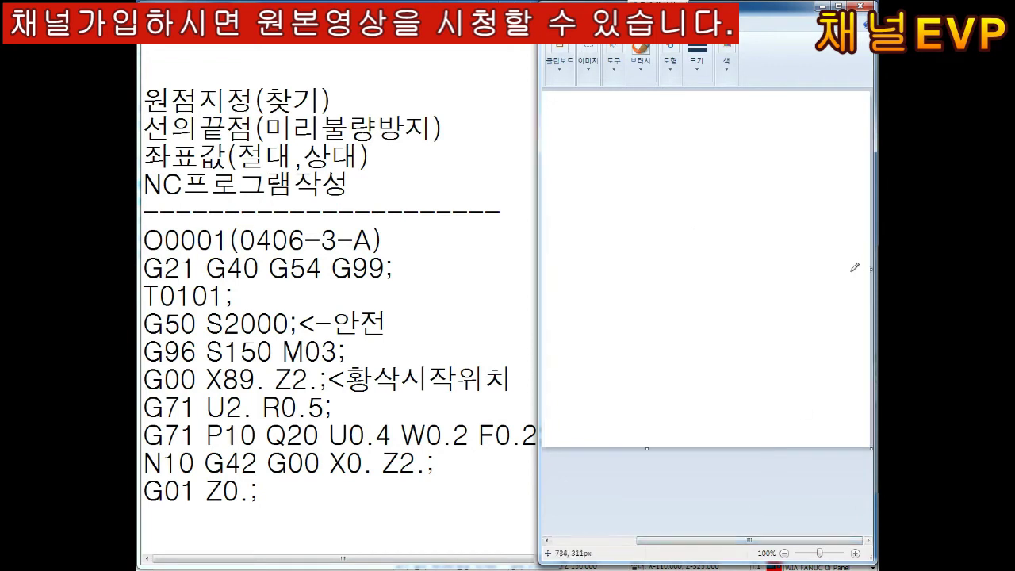
mouse_move(842, 272)
left_mouse_down()
mouse_move(846, 292)
mouse_move(844, 229)
left_mouse_up()
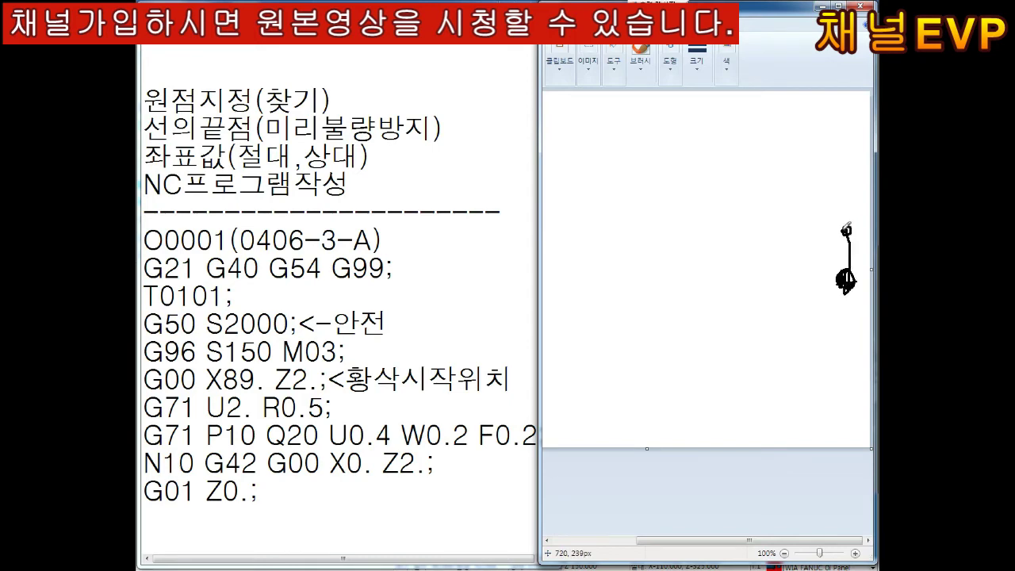
key("alt+Tab")
type("X14.;")
scroll(846, 228, "down", 1)
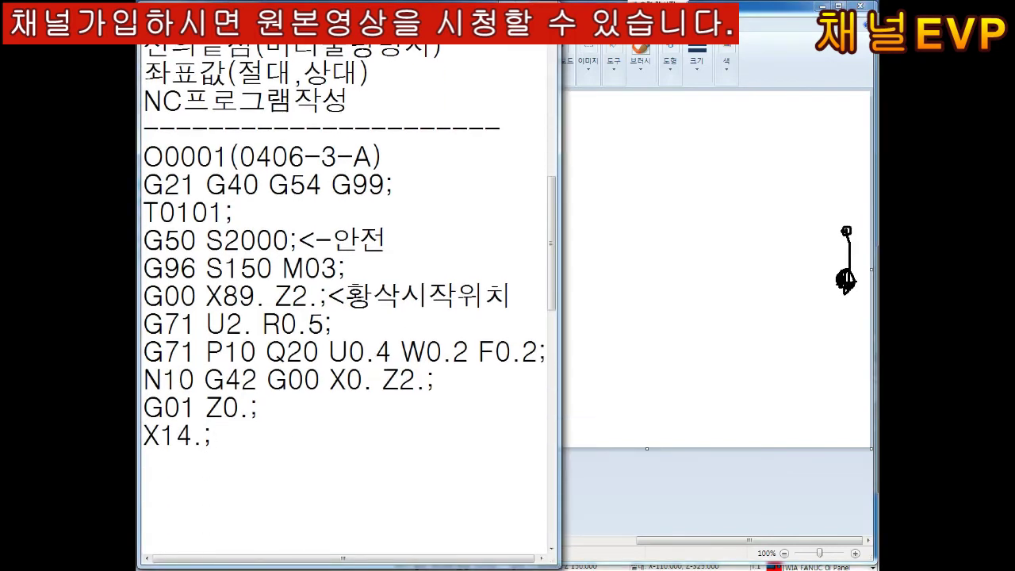
Step: Add the arc block G03 X20. Z-3. R3. while sketching the curved profile
key("alt+Tab")
key("alt+Tab")
key("Return")
type("G03 X")
key("alt+Tab")
left_click_drag(842, 226, 817, 211)
key("alt+Tab")
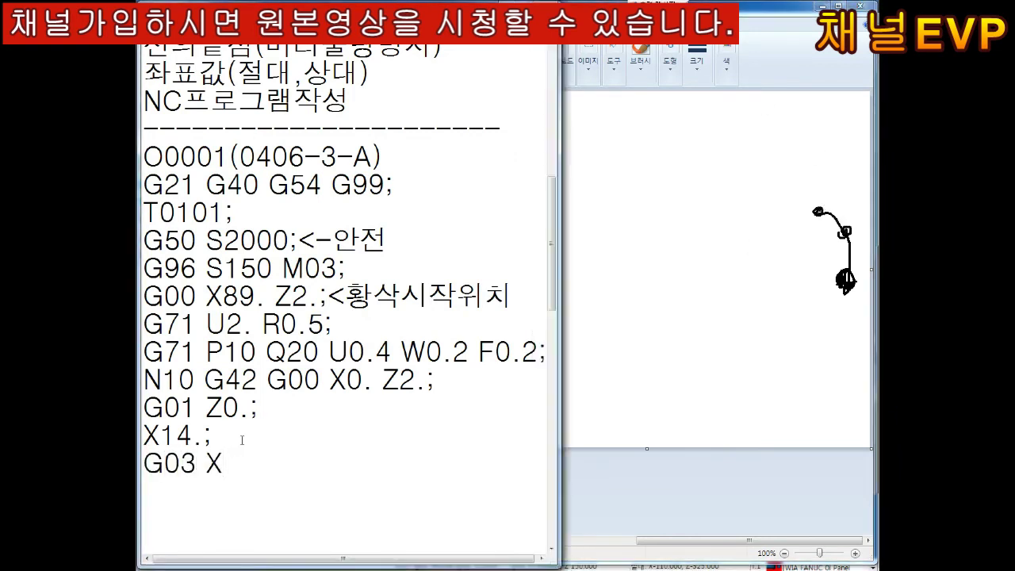
type("20. Z-3.")
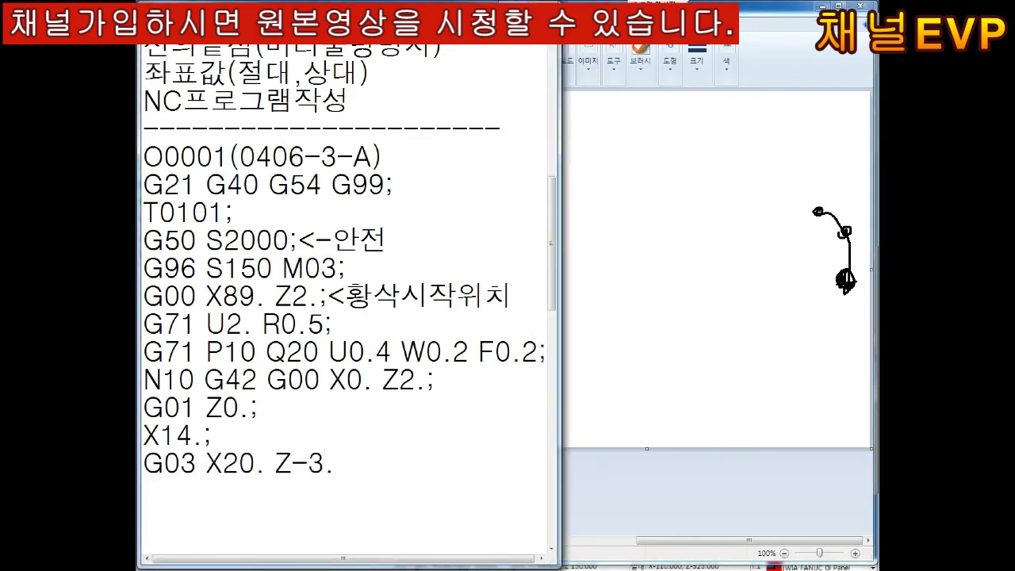
type(" R3.")
key("alt+Tab")
left_click_drag(814, 213, 819, 209)
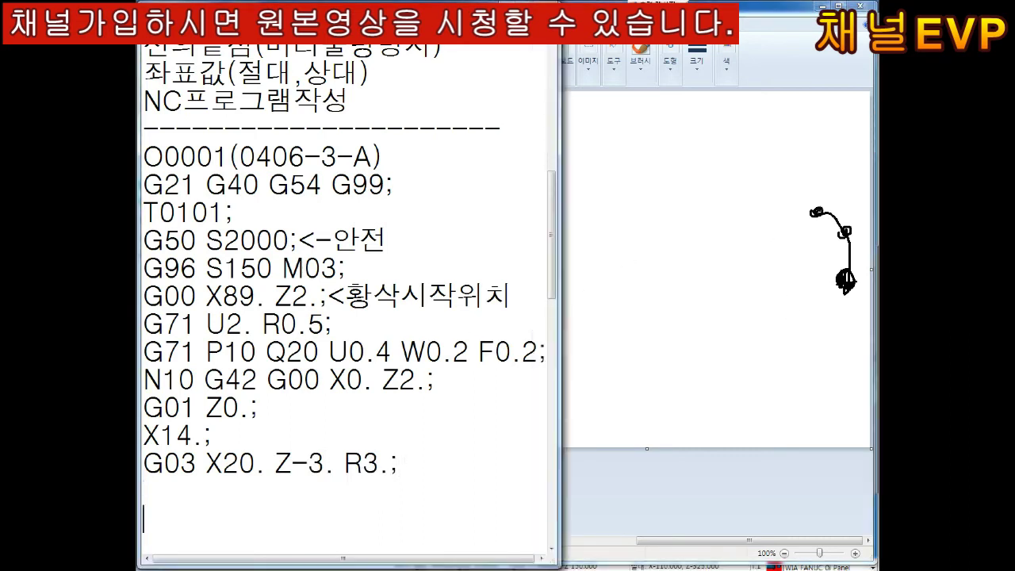
scroll(404, 458, "down", 1)
left_click_drag(825, 211, 776, 224)
Step: Add G01 Z-10.; and X32. Z-20.;, mark the next sketch point, and begin an X block
left_click(206, 437)
type("G01 ")
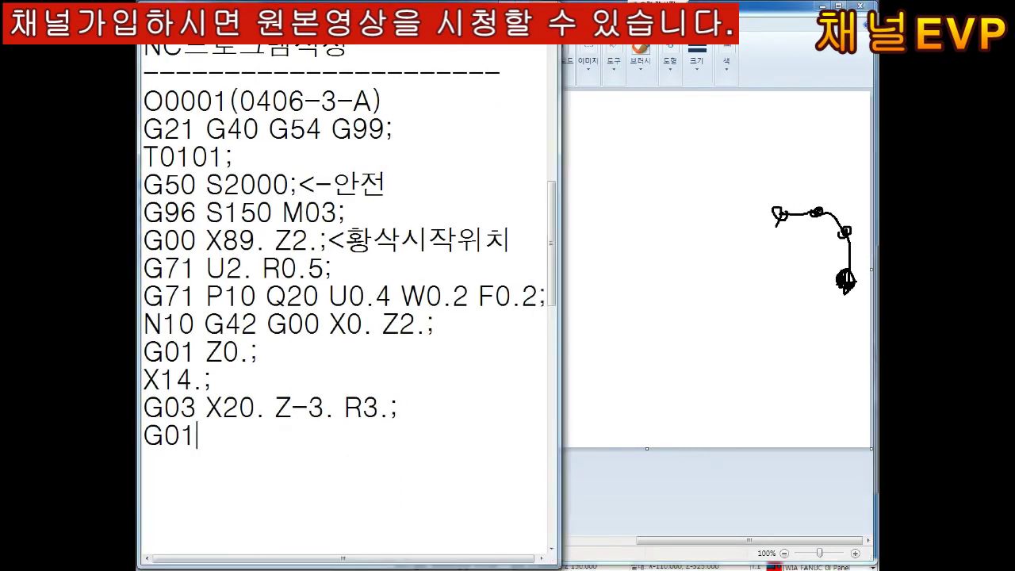
type("Z-10.;")
key("Return")
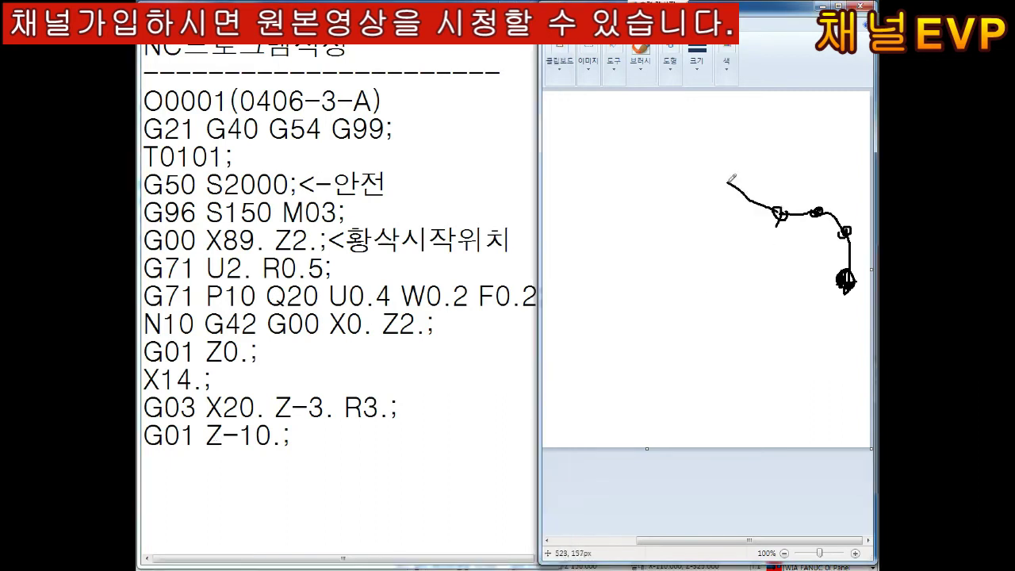
type("X32. Z-")
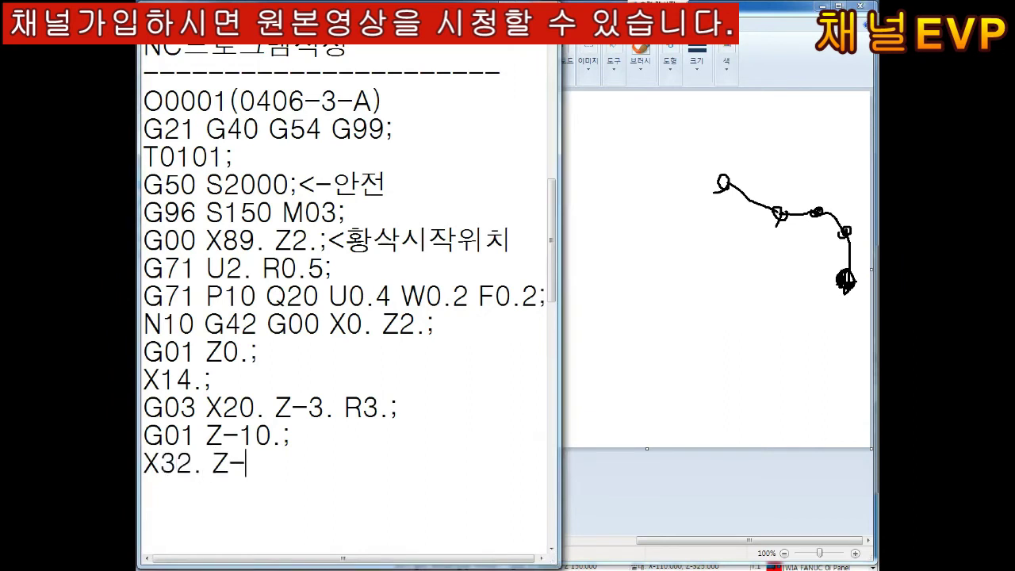
type("20.;")
key("Return")
left_click(726, 175)
left_click_drag(726, 175, 730, 186)
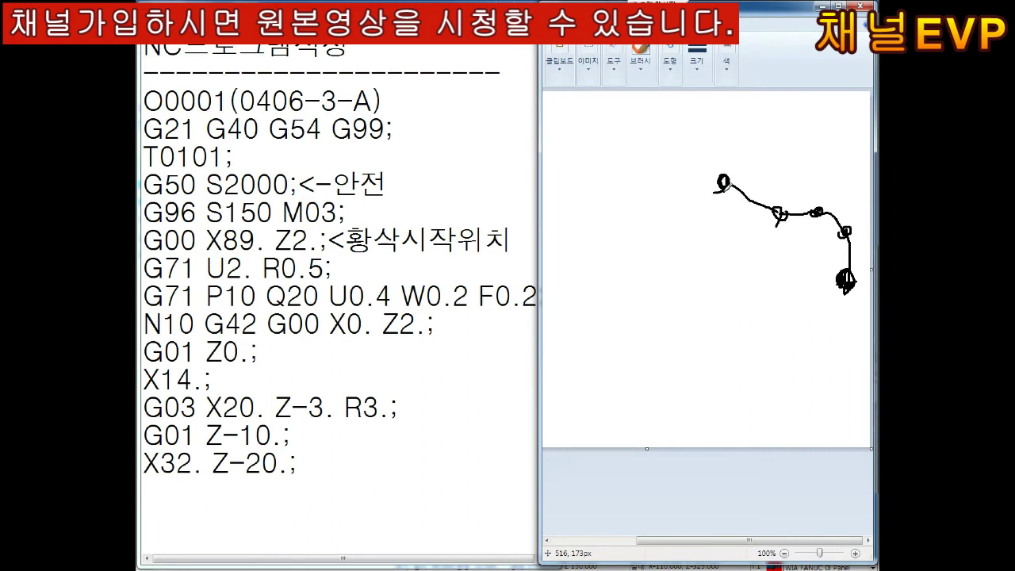
left_click_drag(725, 181, 726, 143)
left_click(261, 489)
type("X")
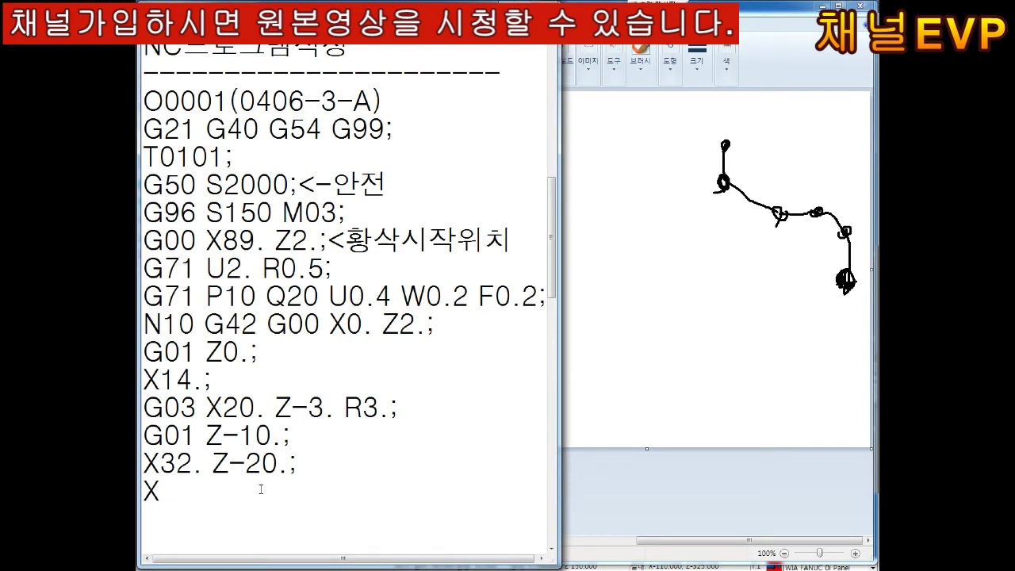
Step: Label the Paint sketch with X, a circled 직경 note and Z-direction arrows
left_click_drag(641, 201, 660, 243)
left_click_drag(668, 199, 631, 236)
left_click_drag(702, 221, 726, 286)
mouse_move(738, 238)
left_mouse_down()
mouse_move(750, 273)
mouse_move(786, 300)
left_mouse_up()
mouse_move(584, 130)
left_mouse_down()
mouse_move(592, 127)
mouse_move(586, 179)
left_mouse_up()
left_click_drag(608, 140, 647, 161)
left_click_drag(586, 325, 593, 363)
left_click_drag(623, 345, 687, 357)
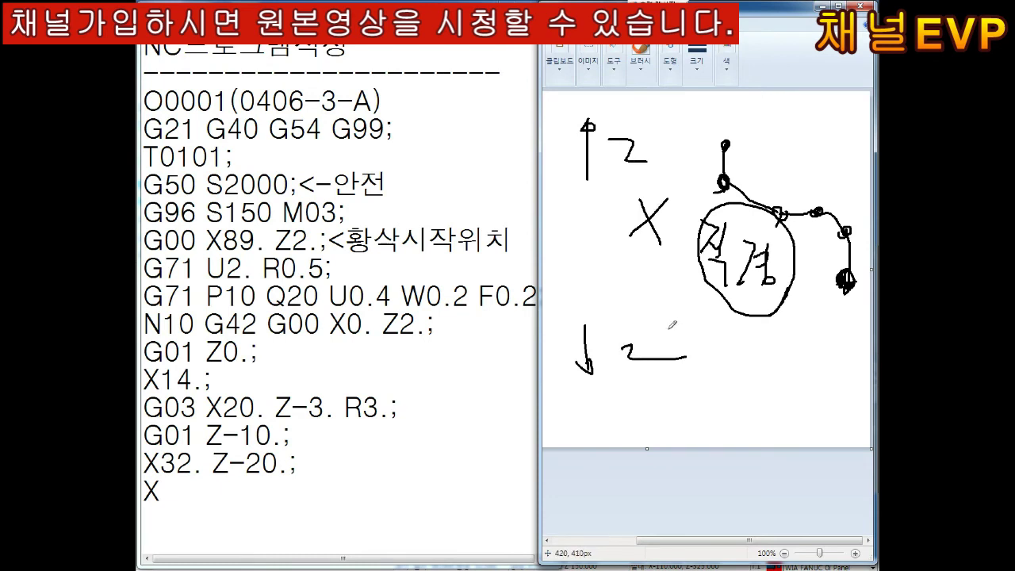
Step: Enter X40.;, X44. Z-22.; and Z-40.;, extending the sketched profile
type("40.;")
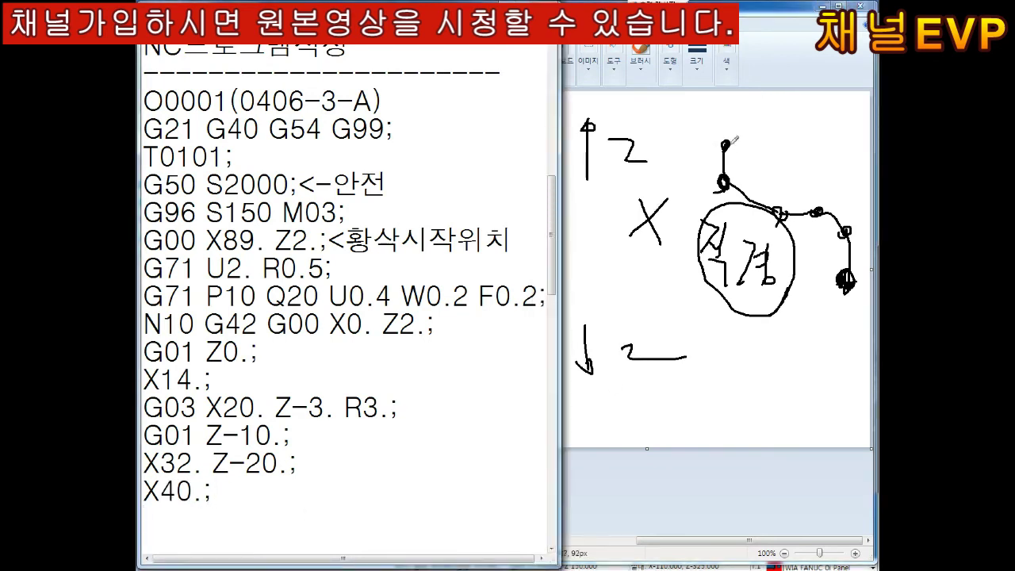
key("Return")
type("X44. Z-22.;")
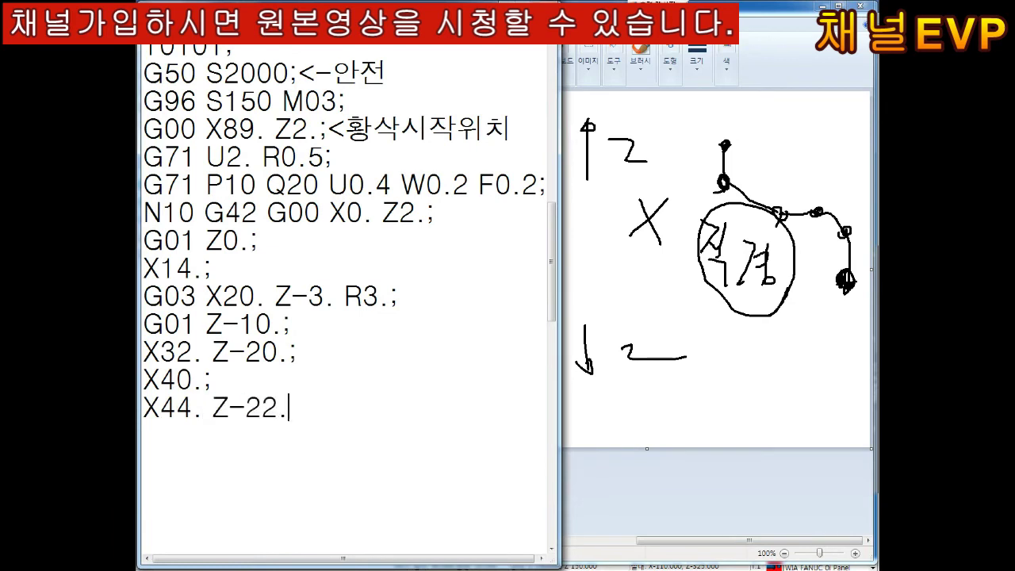
key("Return")
left_click_drag(724, 145, 655, 131)
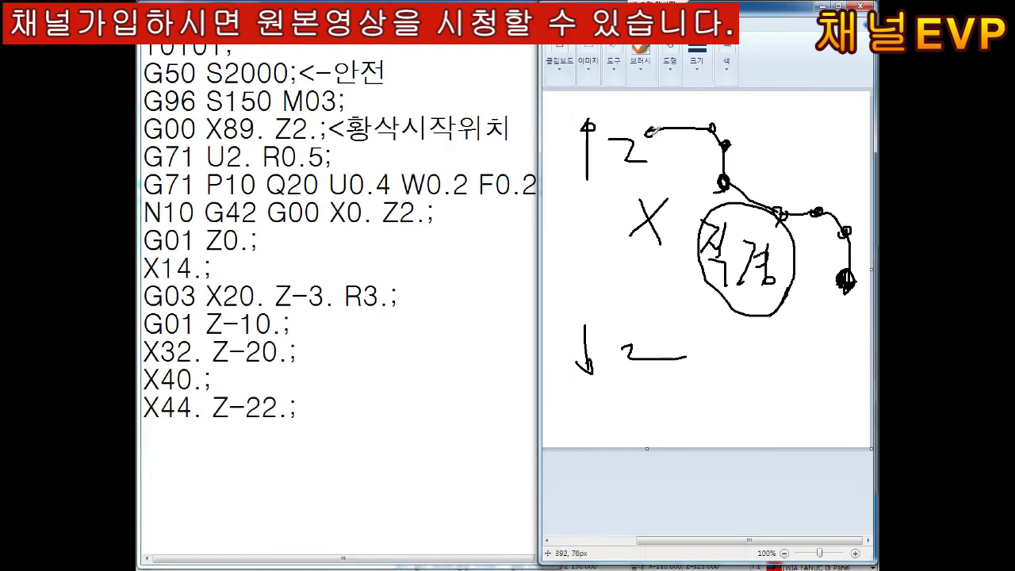
left_click(298, 409)
key("Return")
type("Z-40.;")
key("Return")
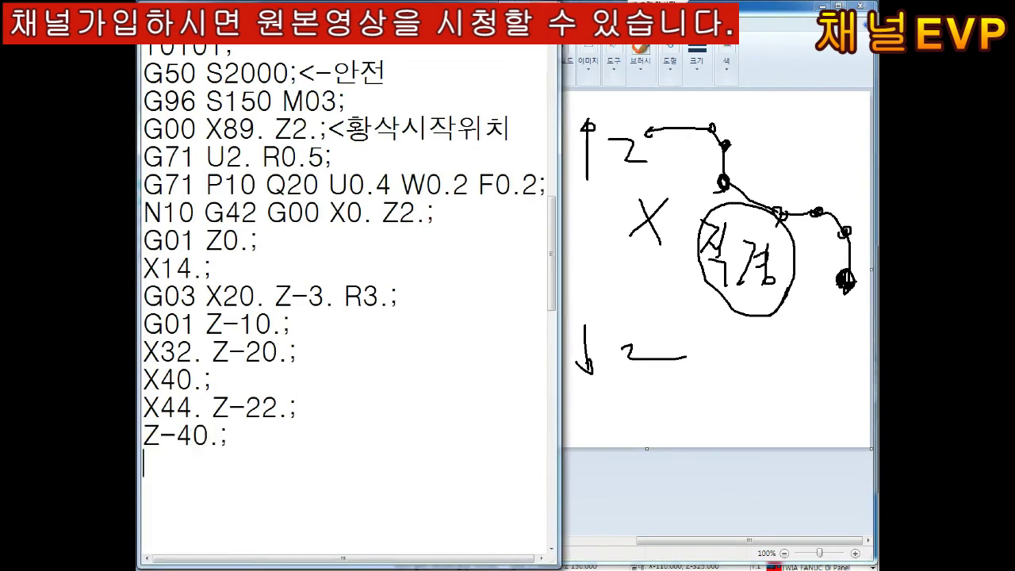
Step: Sketch the next profile step and add X52.; and X60. Z-50.;
left_click_drag(649, 131, 646, 105)
left_click(273, 449)
type("X52.;")
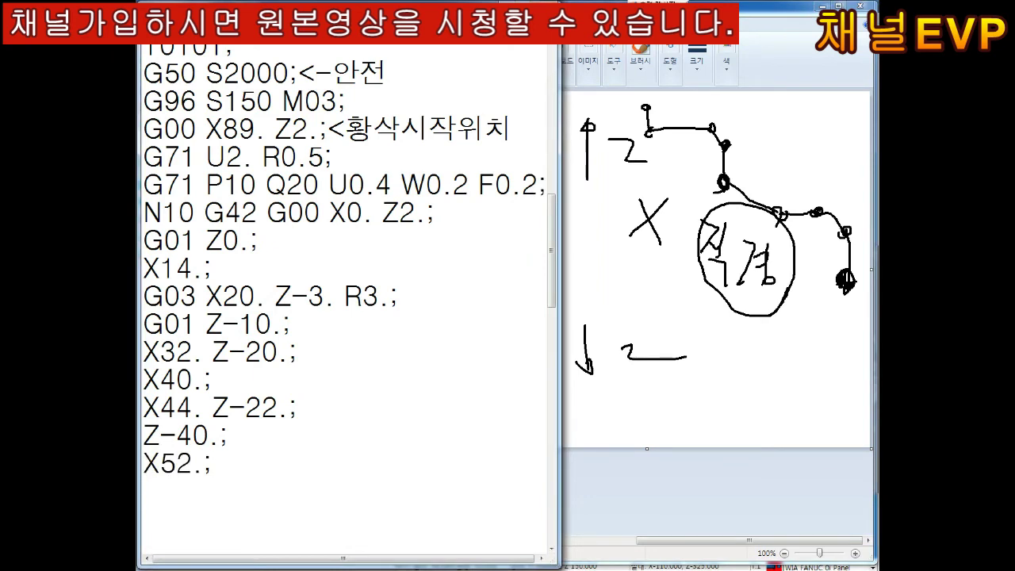
type("X60. Z-")
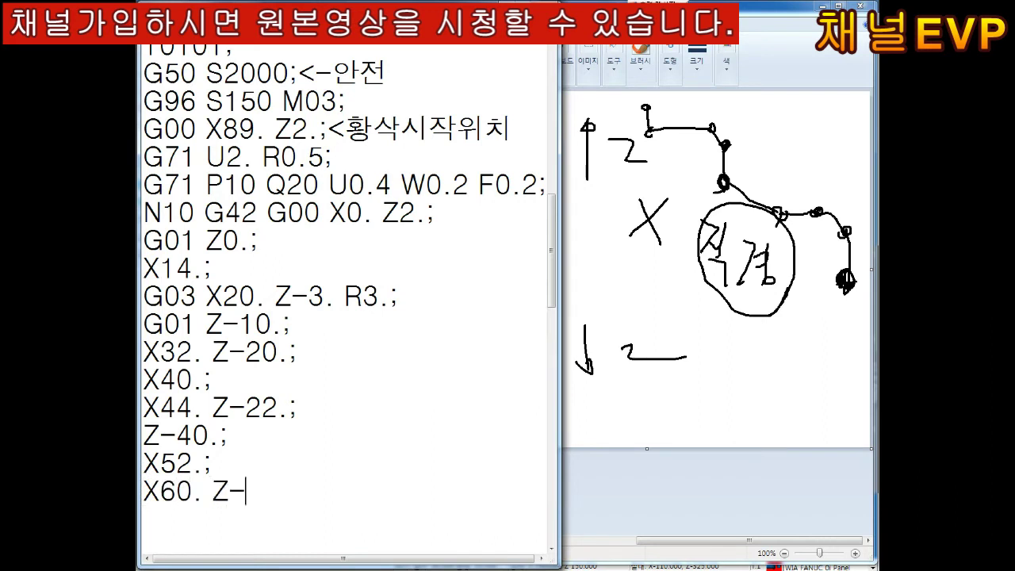
type("50.;")
Step: Sketch the outer curve and add Z-58.;, correcting it from Z-60
mouse_move(612, 100)
left_mouse_down()
mouse_move(624, 105)
mouse_move(568, 107)
mouse_move(718, 383)
left_mouse_up()
left_click_drag(850, 419, 789, 419)
mouse_move(758, 368)
left_mouse_down()
mouse_move(790, 420)
mouse_move(757, 446)
left_mouse_up()
left_click(579, 564)
key("Return")
type("Z-60.")
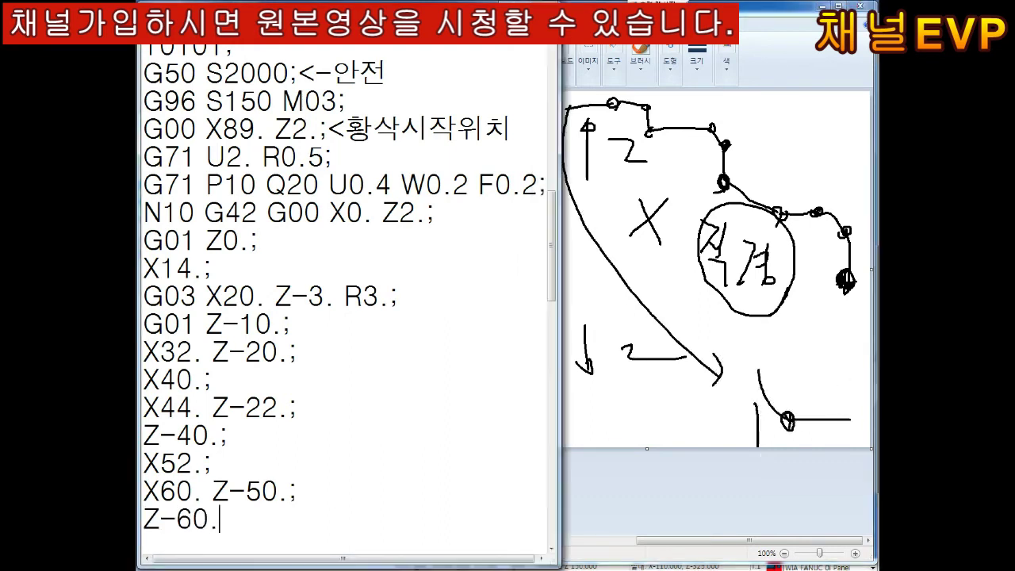
key("BackSpace")
key("BackSpace")
key("BackSpace")
type("58.;")
key("Return")
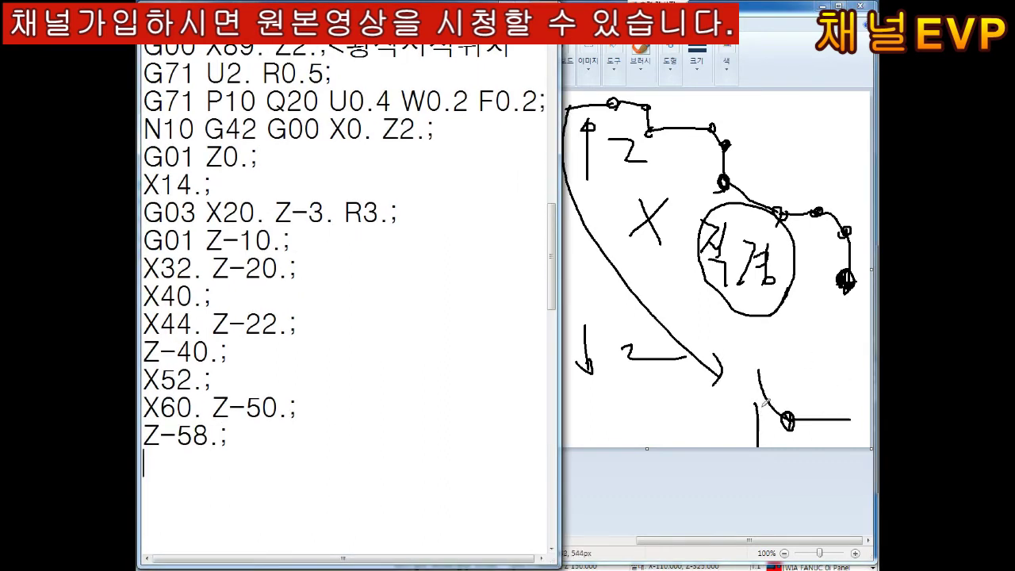
Step: Sketch the rounded corner and add G02 X64. Z-60. R2.; and G01 X74.;
left_click(764, 403)
left_click_drag(753, 367, 825, 393)
left_click(579, 565)
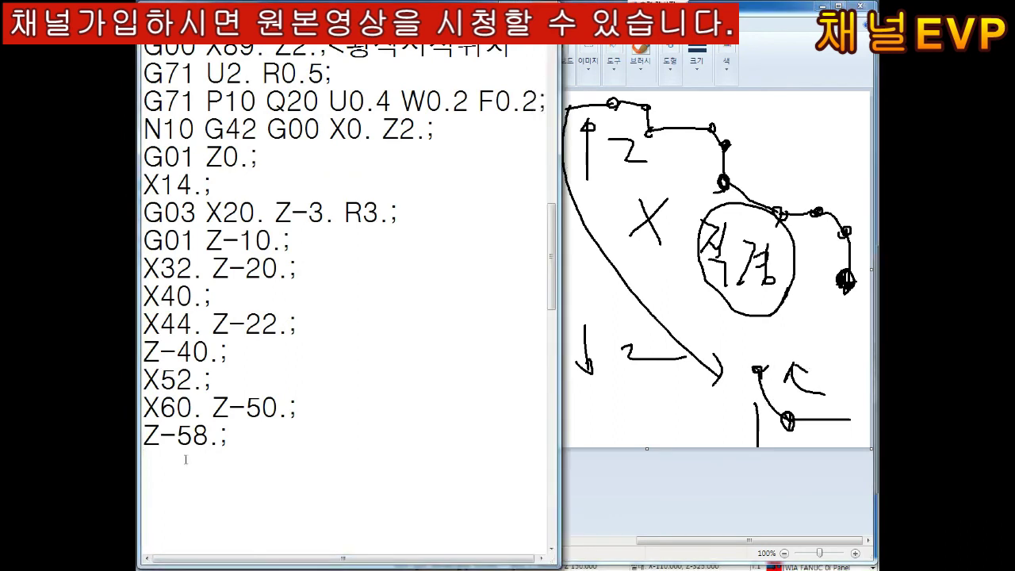
type("G02 X")
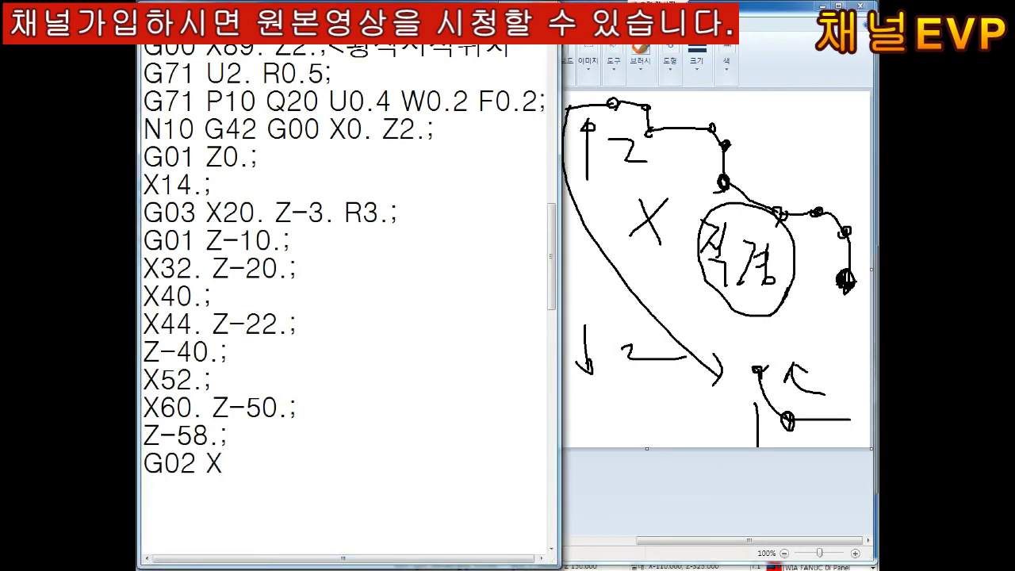
type("64. Z-60. R2.")
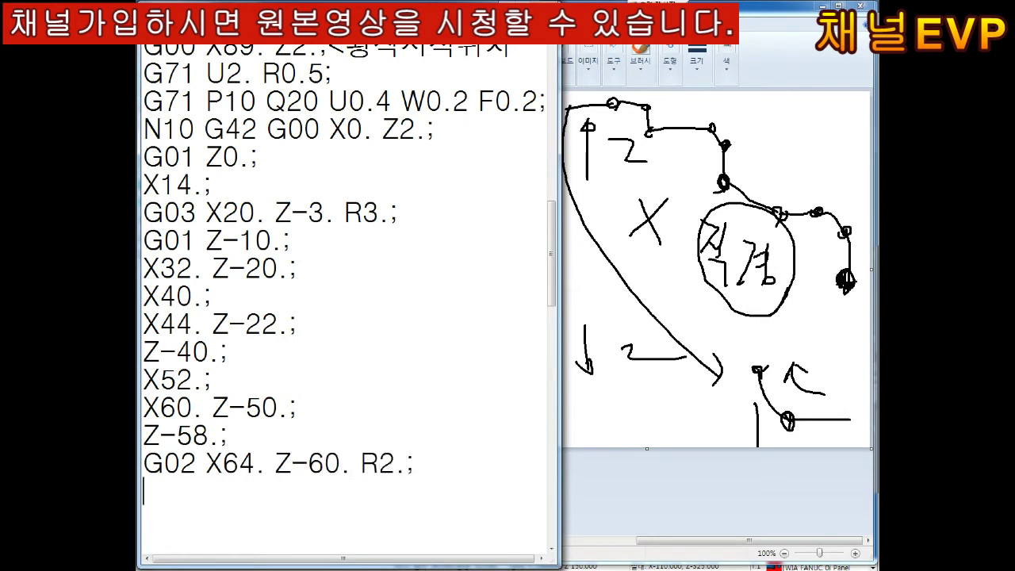
type(";")
left_click(761, 369)
mouse_move(760, 370)
left_mouse_down()
mouse_move(758, 315)
mouse_move(749, 319)
left_mouse_up()
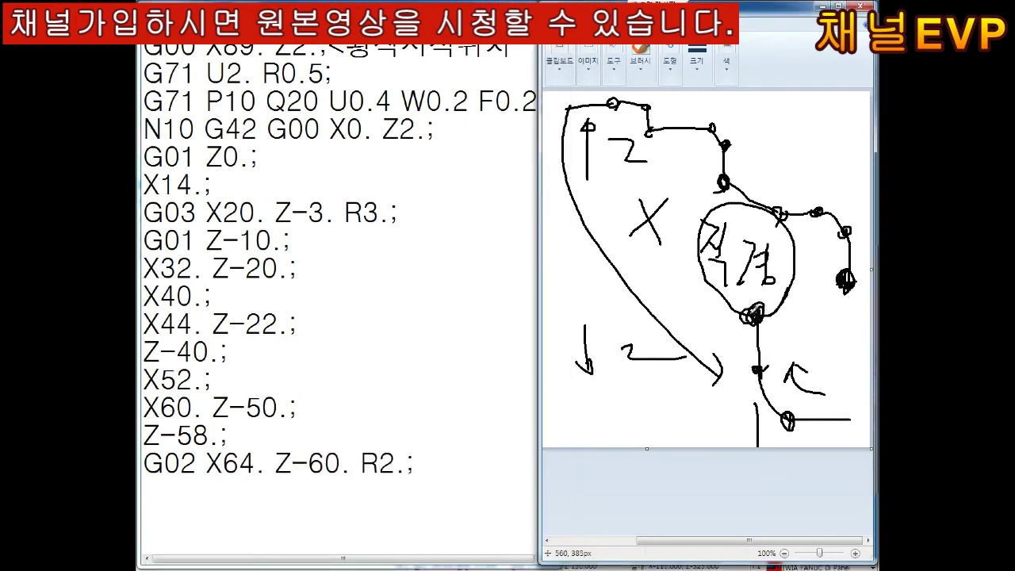
left_click(205, 485)
type("G01")
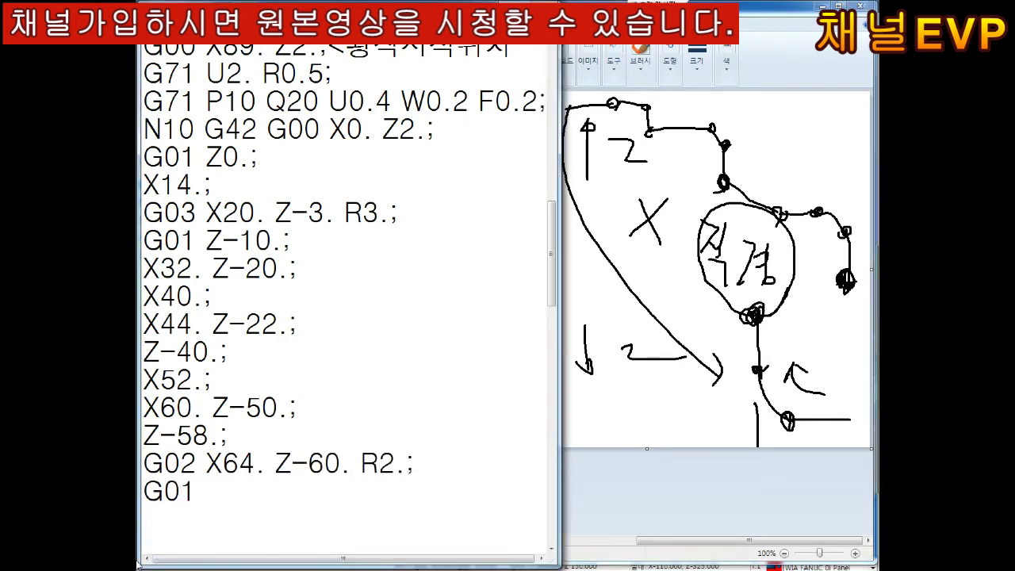
type(" X")
type("74.;")
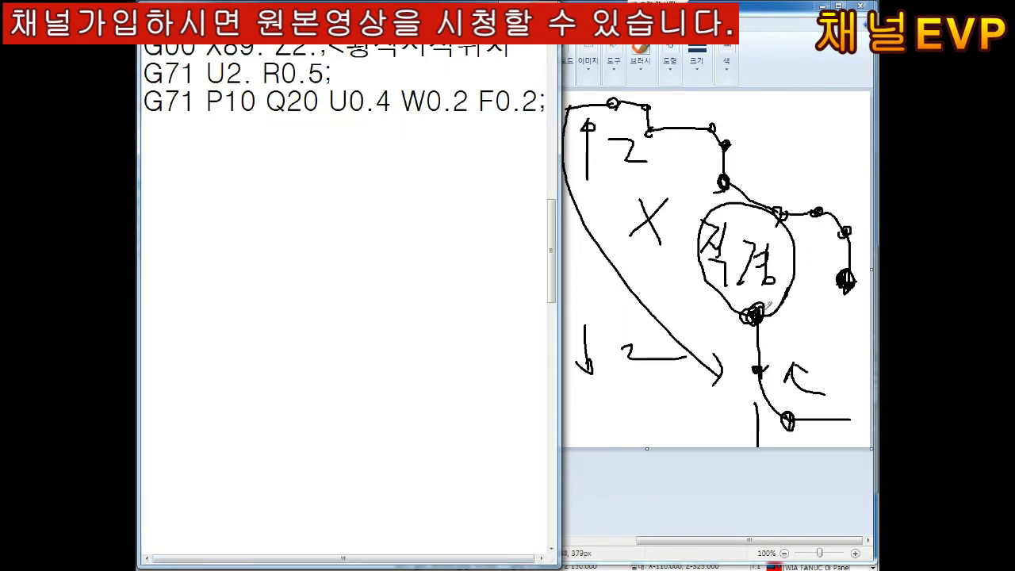
Step: Switch the pencil to red to mark a point, and add X80. Z-63.;
left_click(727, 60)
left_click(702, 40)
mouse_move(753, 305)
left_mouse_down()
mouse_move(752, 322)
mouse_move(708, 292)
mouse_move(757, 226)
left_mouse_up()
left_click(169, 513)
type("X80. Z-63.;")
key("Return")
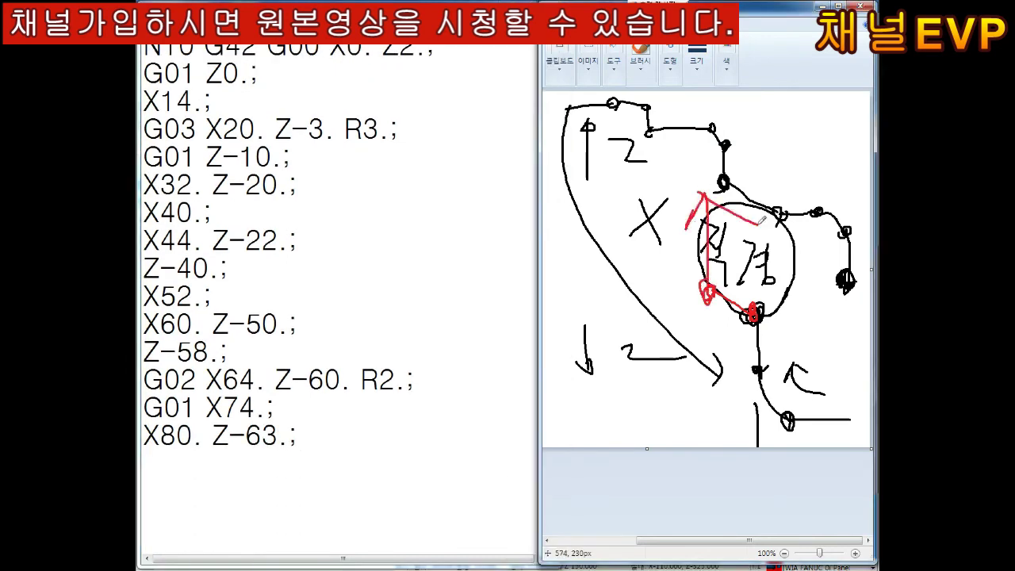
left_click(325, 438)
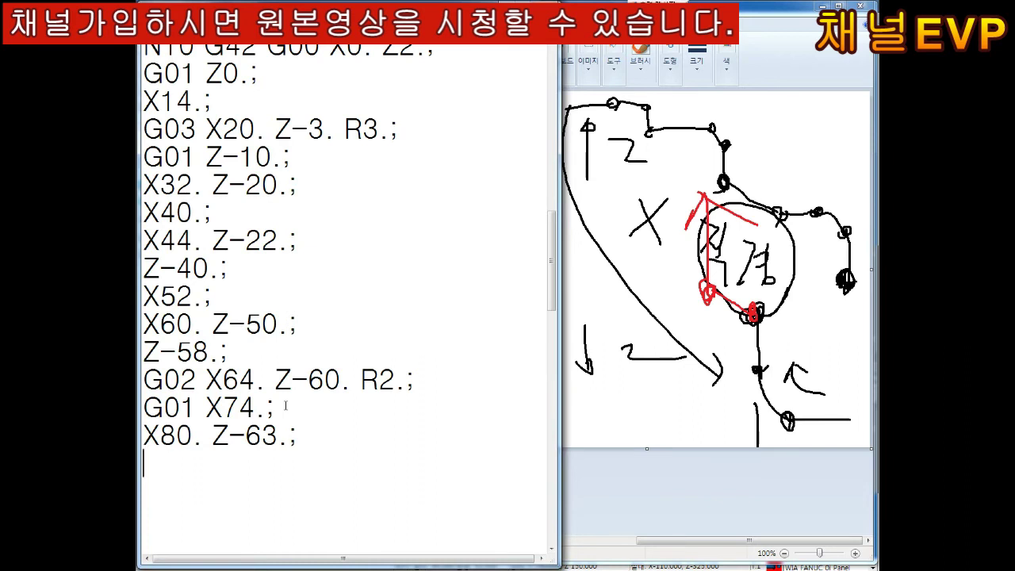
Step: Close the program with N20 G40 X89.;, G00 X150. Z150.;, M05; and M02;
type("N20 G40 X89.;")
key("Return")
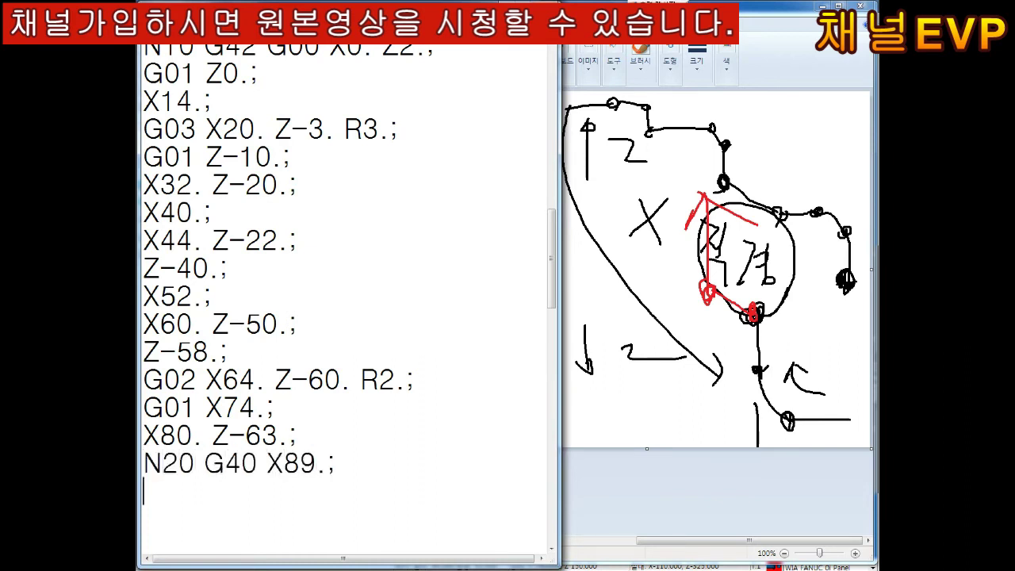
type("G")
type("00 X150. Z15")
key("BackSpace")
key("BackSpace")
type("Z150.; M05;")
key("Return")
type("M02;")
key("Return")
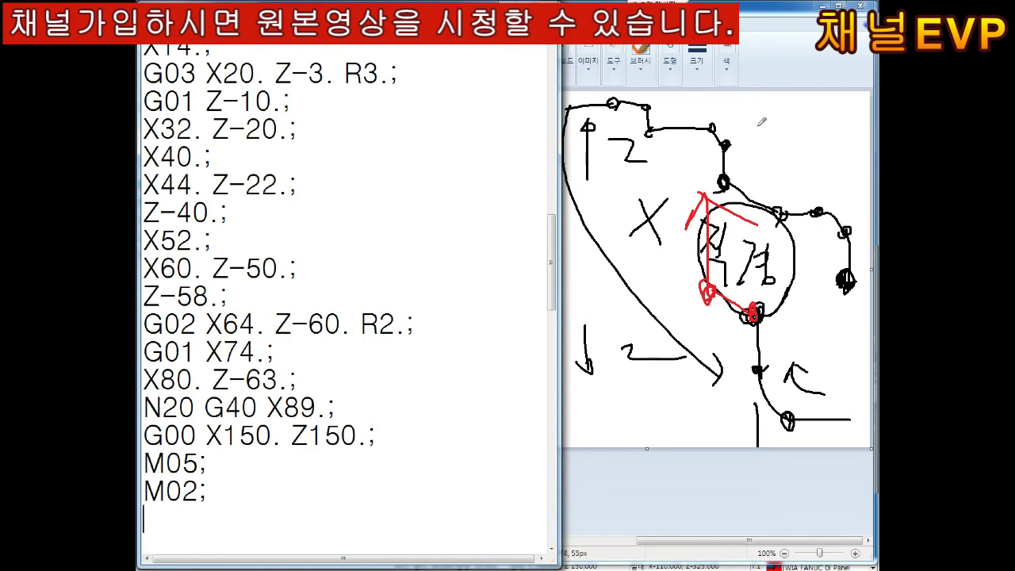
Step: Undo the stray red hatching and most of the old profile sketch
mouse_move(753, 109)
left_mouse_down()
mouse_move(725, 146)
mouse_move(676, 130)
left_mouse_up()
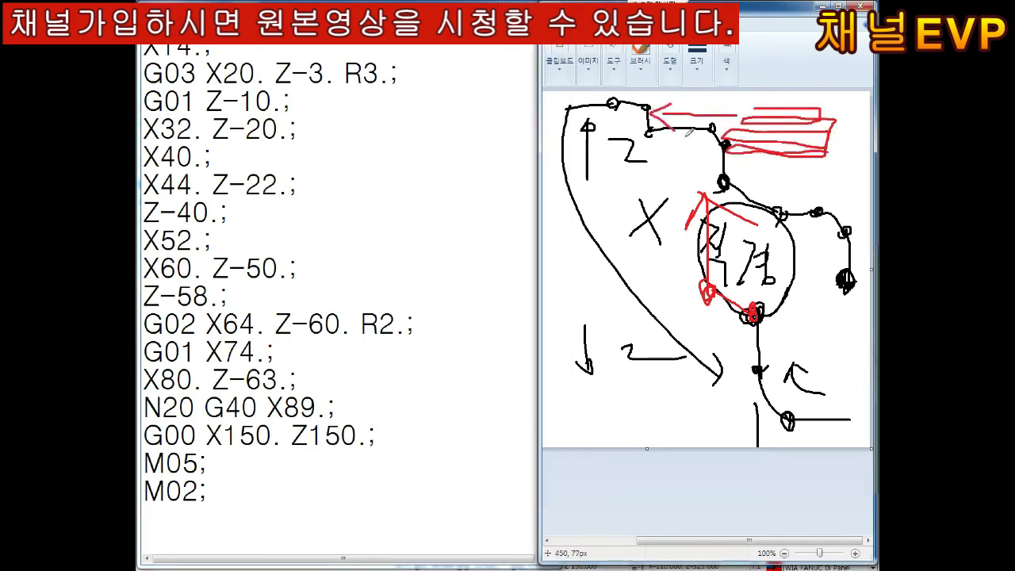
mouse_move(729, 148)
left_mouse_down()
mouse_move(786, 167)
mouse_move(833, 123)
mouse_move(830, 186)
left_mouse_up()
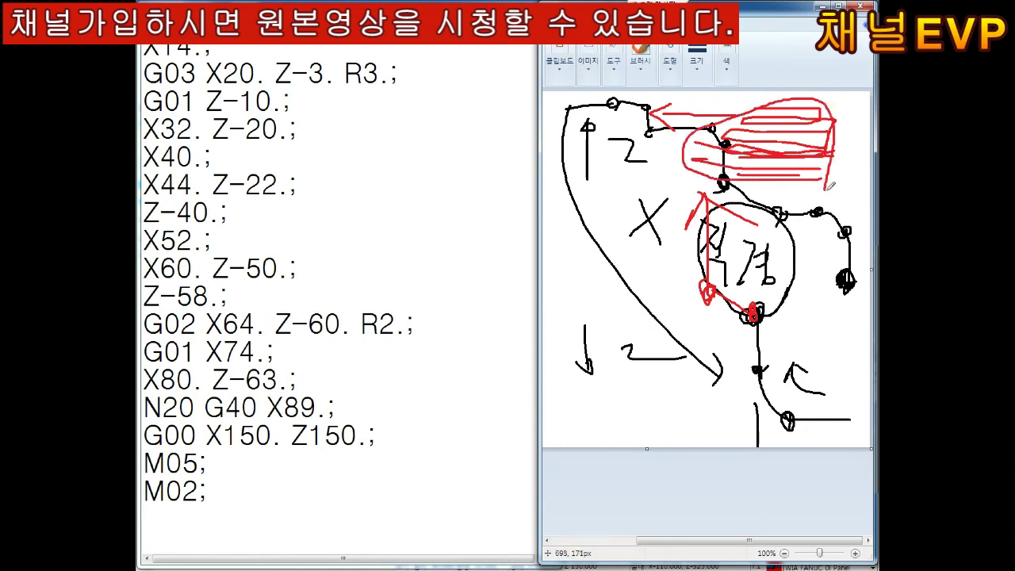
key("ctrl+z")
key("ctrl+z")
key("ctrl+z")
key("ctrl+z")
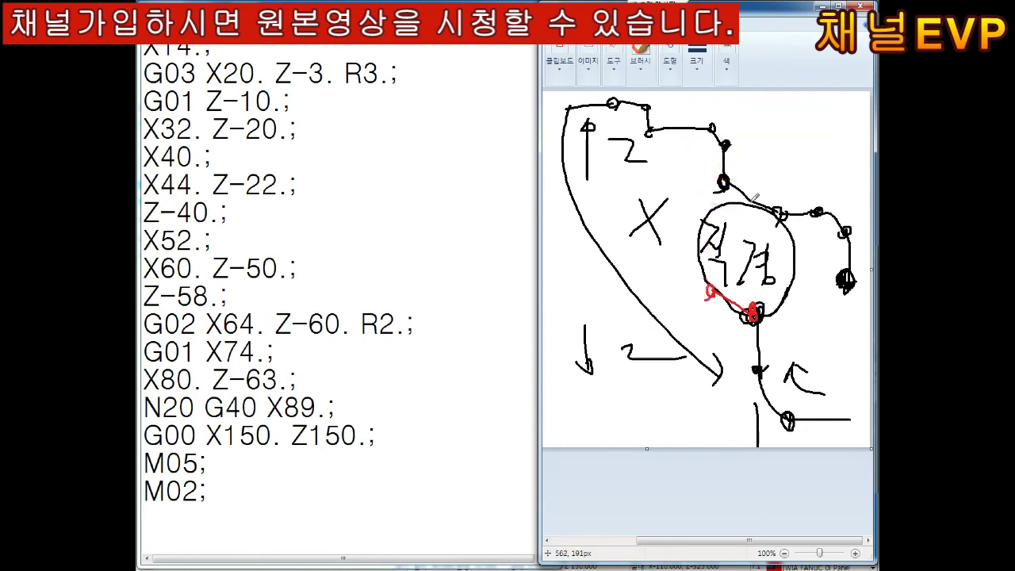
key("ctrl+z")
key("ctrl+z")
key("ctrl+z")
key("ctrl+z")
key("ctrl+z")
key("ctrl+z")
key("ctrl+z")
key("ctrl+z")
key("ctrl+z")
key("ctrl+z")
key("ctrl+z")
key("ctrl+z")
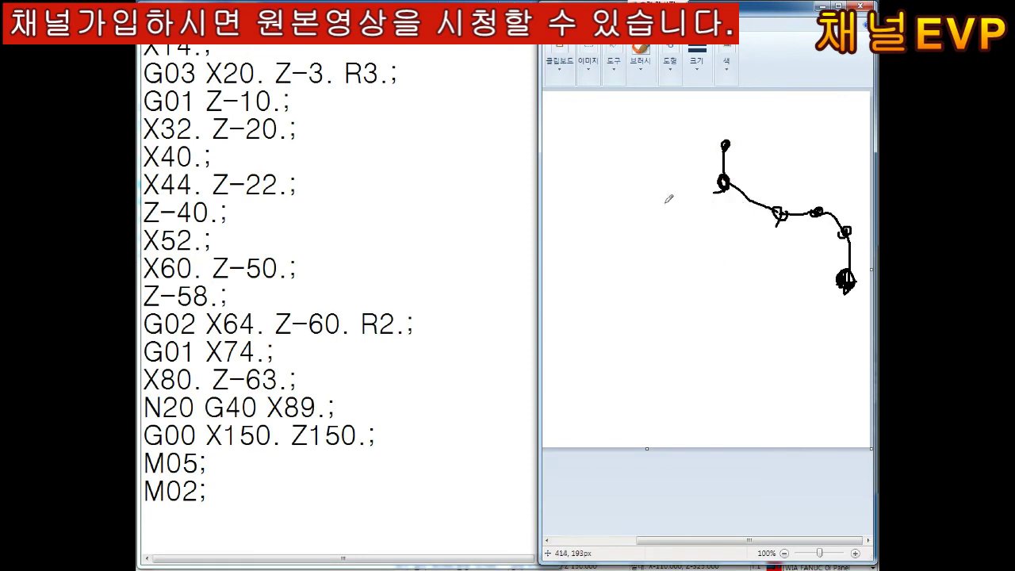
key("ctrl+z")
key("ctrl+z")
Step: Handwrite the red coolant heading with m08: and mo9: beneath it
left_click_drag(583, 123, 633, 163)
left_click_drag(640, 119, 695, 127)
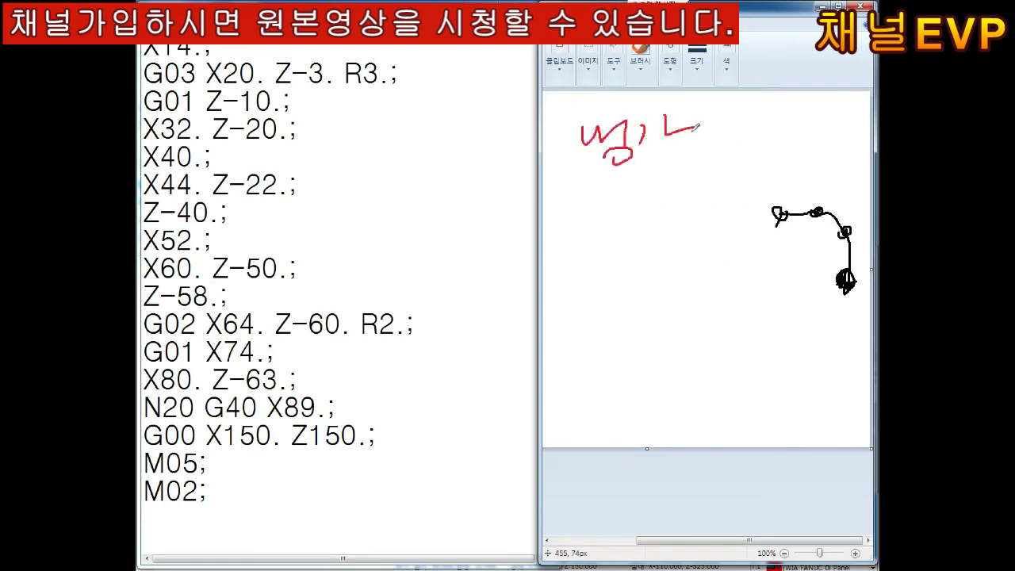
left_click_drag(652, 155, 678, 185)
mouse_move(578, 231)
left_mouse_down()
mouse_move(609, 252)
mouse_move(622, 232)
left_mouse_up()
left_click_drag(652, 229, 644, 227)
mouse_move(585, 276)
left_mouse_down()
mouse_move(608, 290)
mouse_move(637, 271)
mouse_move(633, 312)
left_mouse_up()
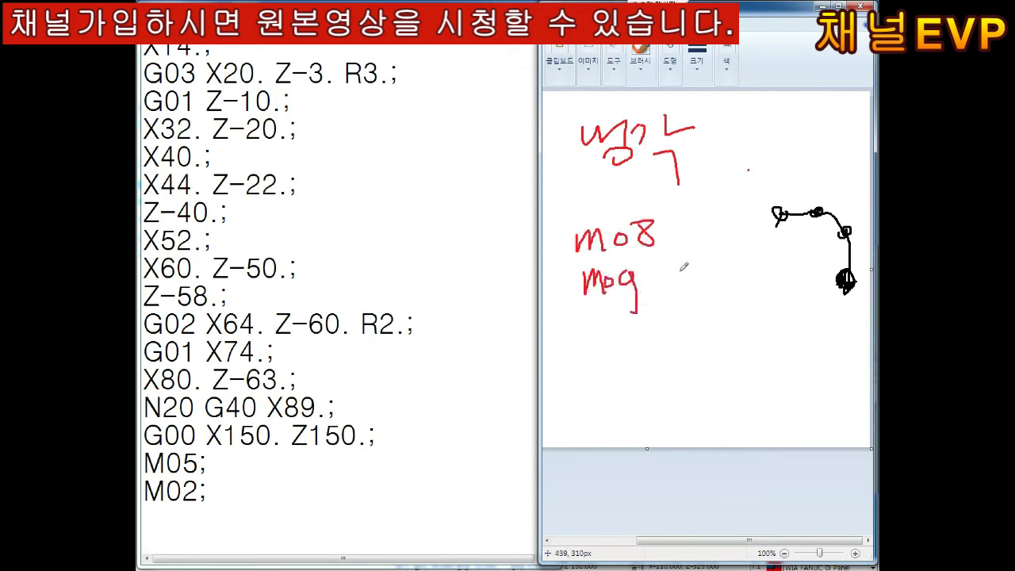
left_click(672, 226)
left_click(673, 241)
left_click(669, 268)
left_click(669, 289)
Step: Write 냉각수 beside m08 and 절삭유 below the codes in red
mouse_move(710, 231)
left_mouse_down()
mouse_move(720, 259)
mouse_move(742, 265)
left_mouse_up()
mouse_move(742, 239)
left_mouse_down()
mouse_move(763, 260)
mouse_move(825, 265)
left_mouse_up()
left_click_drag(812, 270, 814, 299)
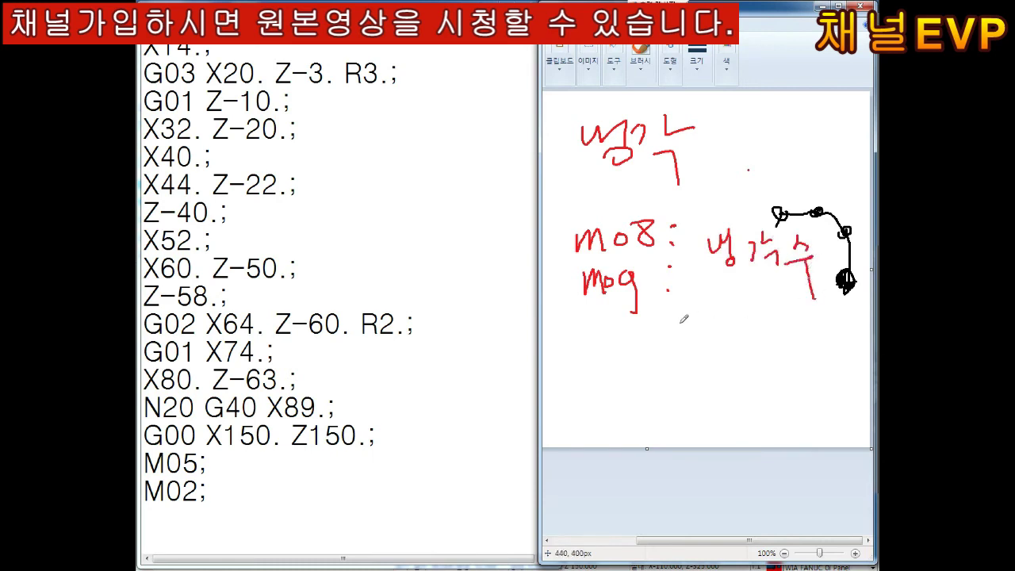
left_click_drag(679, 318, 740, 366)
left_click_drag(741, 316, 804, 373)
left_click_drag(804, 319, 833, 333)
left_click_drag(822, 333, 836, 398)
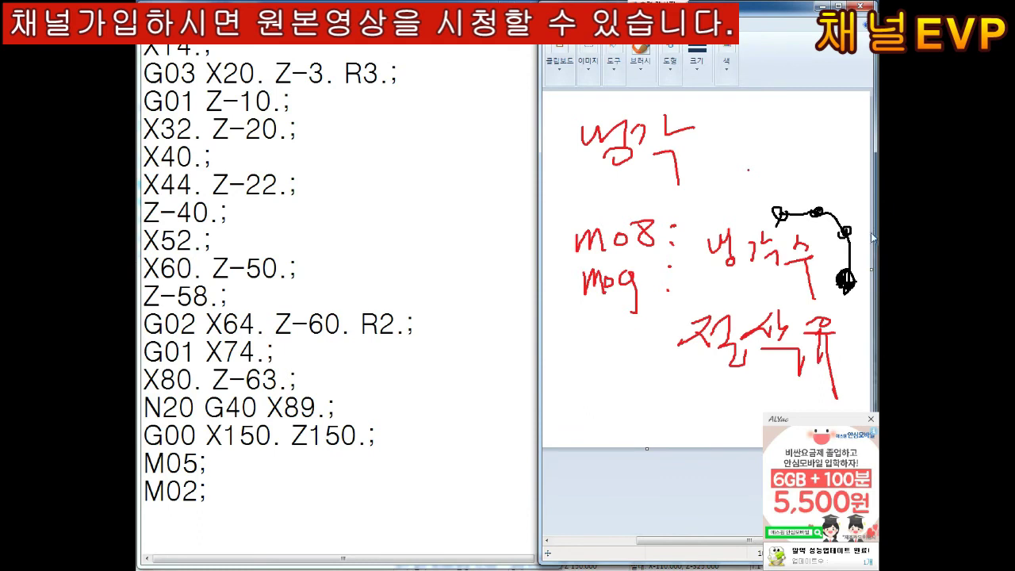
Step: Close the ad popup, circle 냉각수, and add a rust note with an arrow at the top
left_click(872, 419)
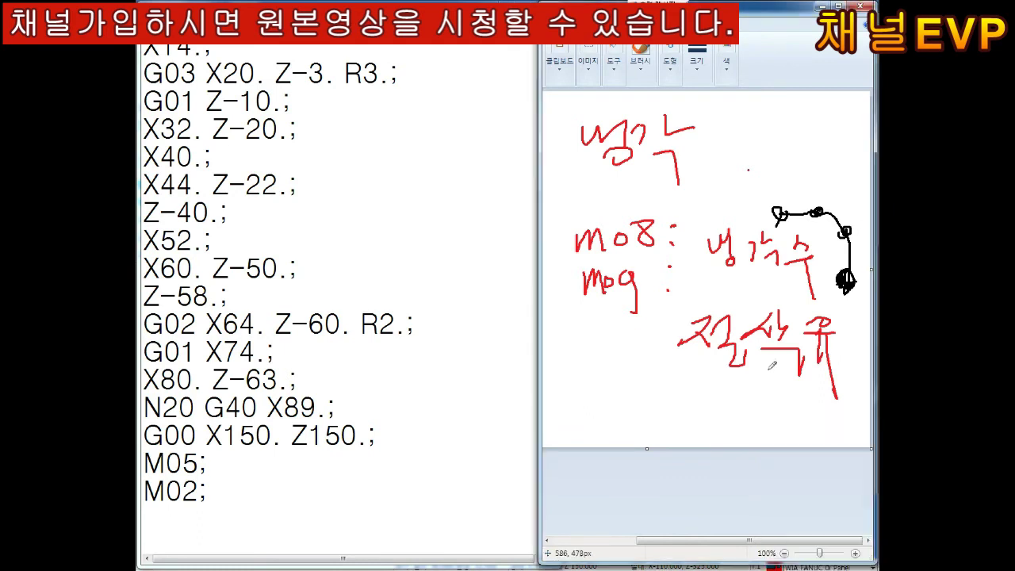
mouse_move(789, 259)
left_mouse_down()
mouse_move(710, 254)
mouse_move(760, 168)
mouse_move(769, 183)
left_mouse_up()
mouse_move(741, 103)
left_mouse_down()
mouse_move(763, 136)
mouse_move(764, 163)
left_mouse_up()
left_click_drag(793, 115, 782, 142)
mouse_move(777, 148)
left_mouse_down()
mouse_move(820, 145)
mouse_move(825, 156)
left_mouse_up()
left_click_drag(838, 121, 838, 167)
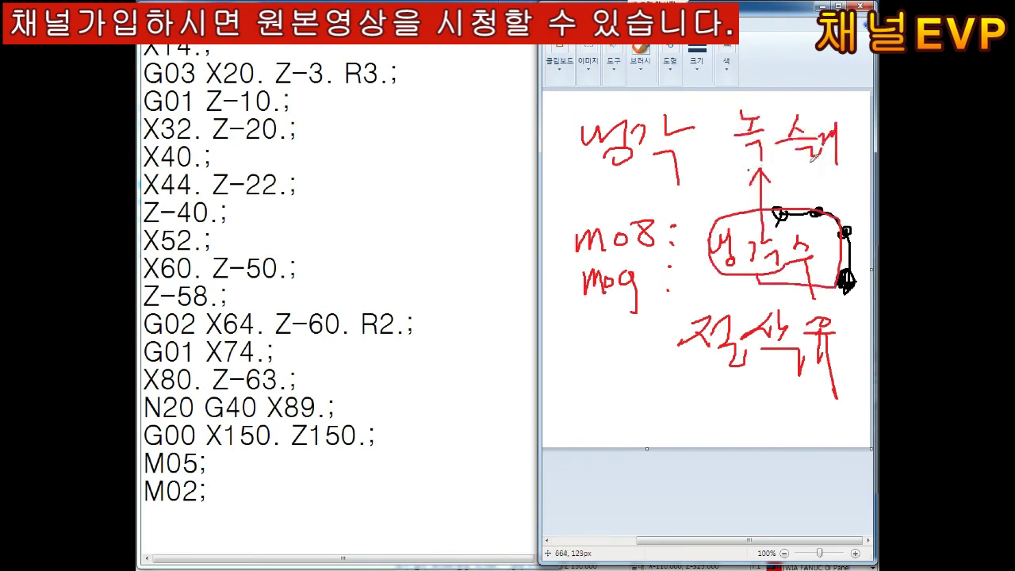
mouse_move(812, 156)
left_mouse_down()
mouse_move(623, 188)
mouse_move(844, 100)
mouse_move(809, 164)
left_mouse_up()
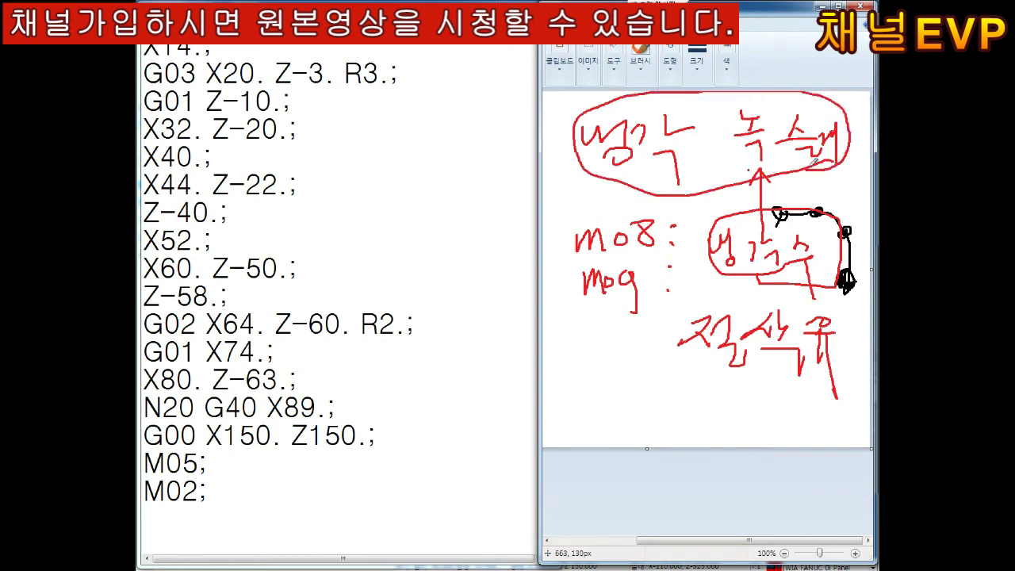
Step: Add red marks and curves around the 냉각 heading
mouse_move(586, 203)
left_mouse_down()
mouse_move(609, 162)
mouse_move(613, 191)
left_mouse_up()
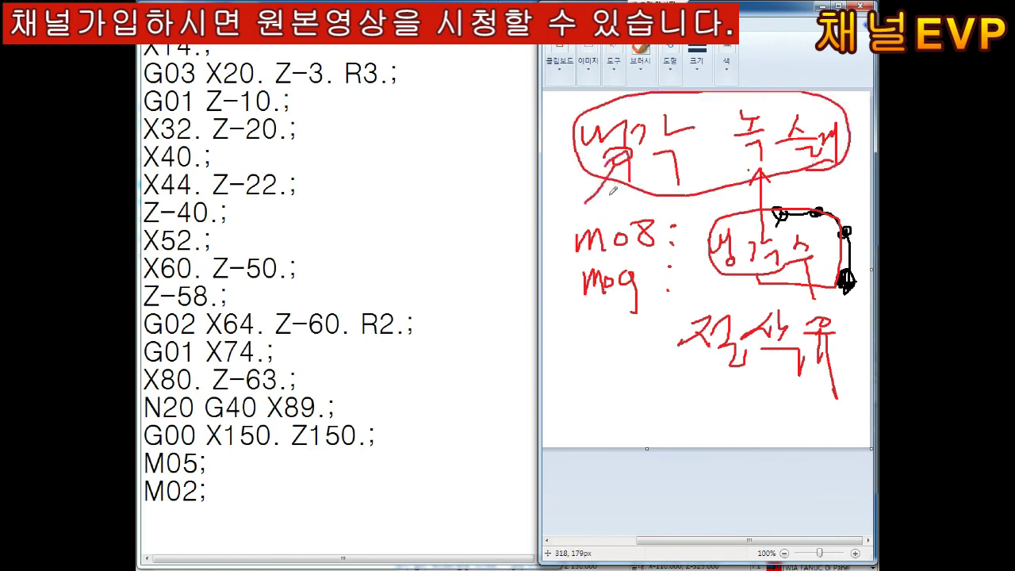
left_click_drag(698, 143, 700, 194)
left_click_drag(657, 198, 699, 198)
left_click_drag(658, 167, 678, 167)
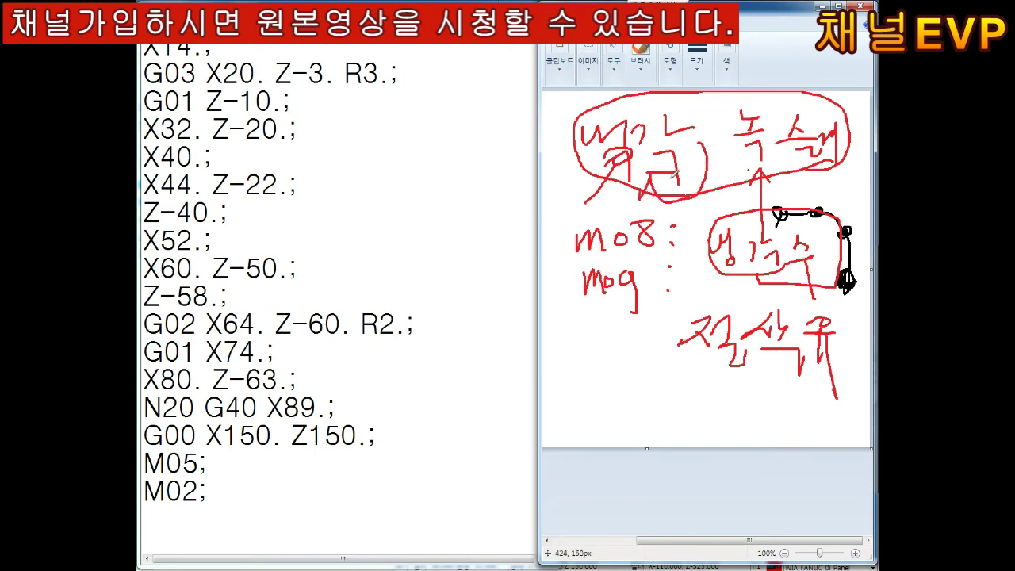
left_click_drag(670, 111, 690, 125)
left_click_drag(615, 123, 635, 147)
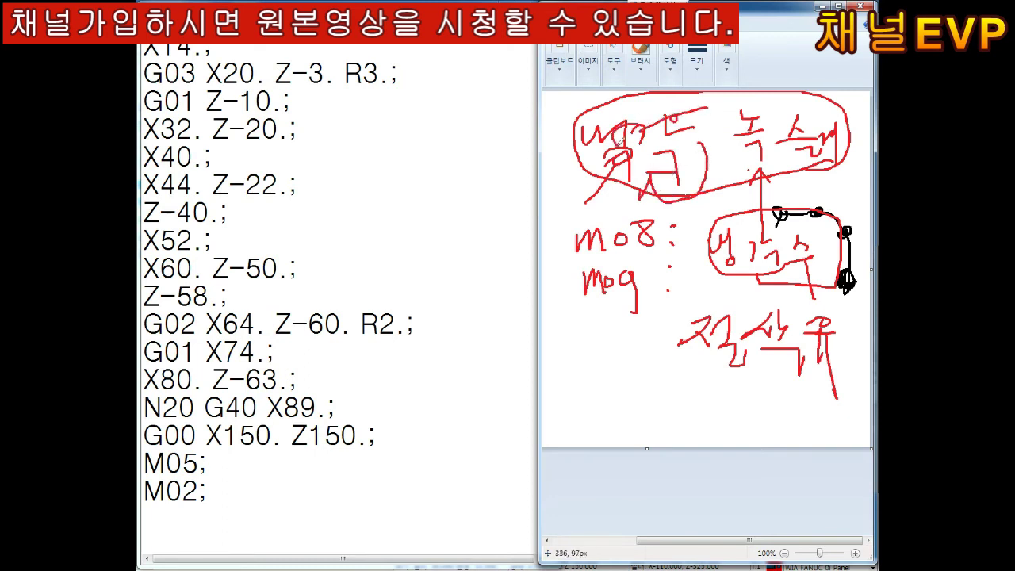
left_click_drag(579, 190, 635, 151)
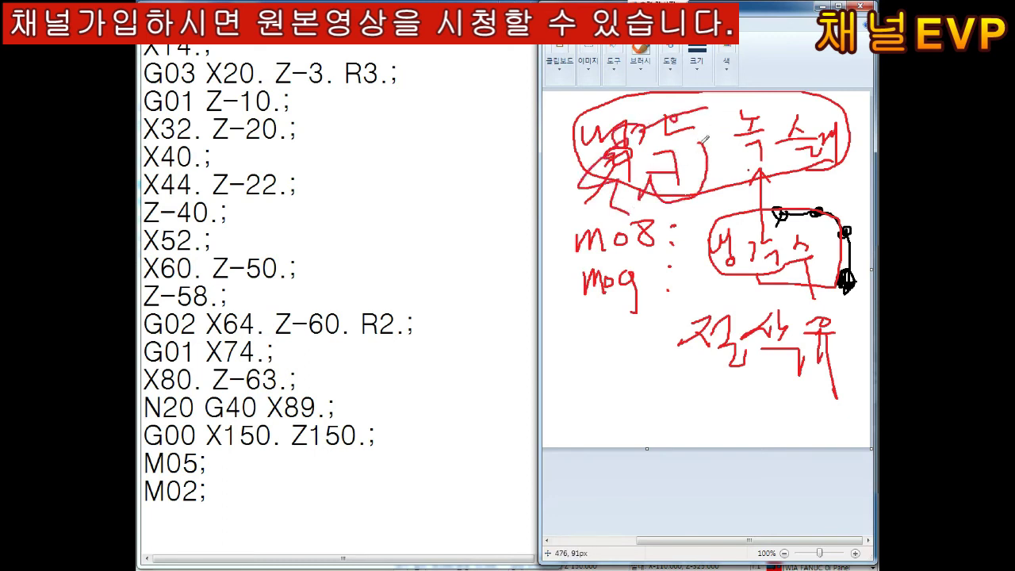
Step: Write a note under 절삭유 and loop around 냉각수 and the m08/m09 codes
left_click_drag(709, 375, 832, 372)
left_click_drag(746, 377, 759, 385)
mouse_move(728, 401)
left_mouse_down()
mouse_move(777, 397)
mouse_move(779, 435)
left_mouse_up()
left_click_drag(797, 396, 809, 408)
left_click_drag(821, 379, 834, 446)
mouse_move(817, 278)
left_mouse_down()
mouse_move(853, 179)
mouse_move(792, 106)
left_mouse_up()
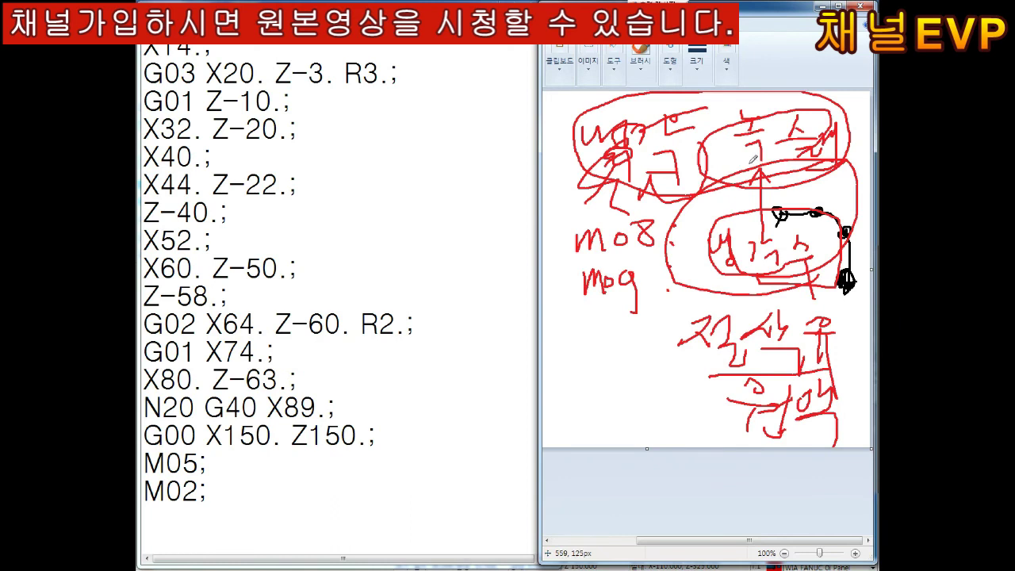
mouse_move(612, 187)
left_mouse_down()
mouse_move(615, 324)
mouse_move(674, 316)
left_mouse_up()
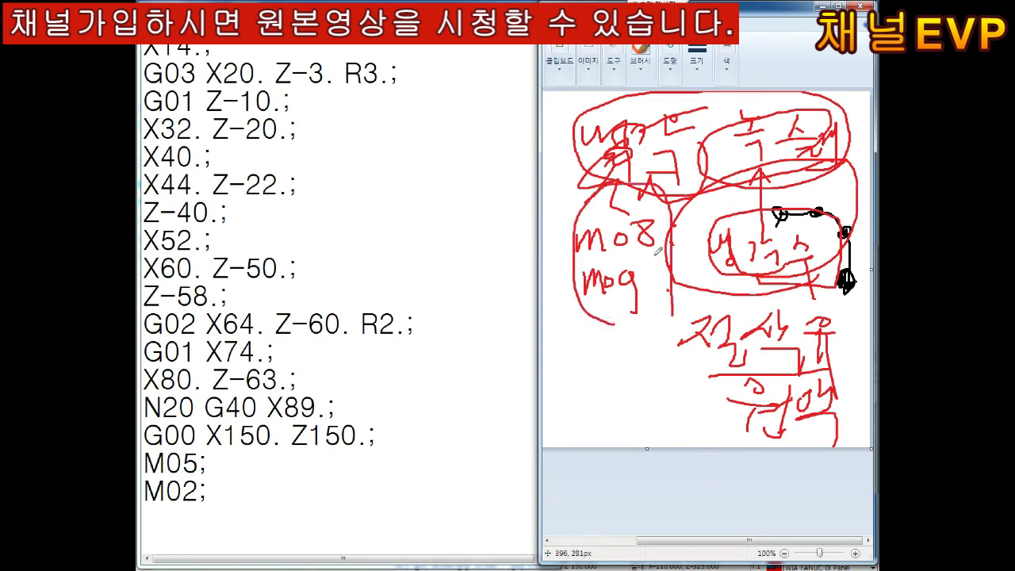
mouse_move(621, 335)
left_mouse_down()
mouse_move(643, 338)
mouse_move(675, 203)
left_mouse_up()
left_click_drag(748, 341, 789, 336)
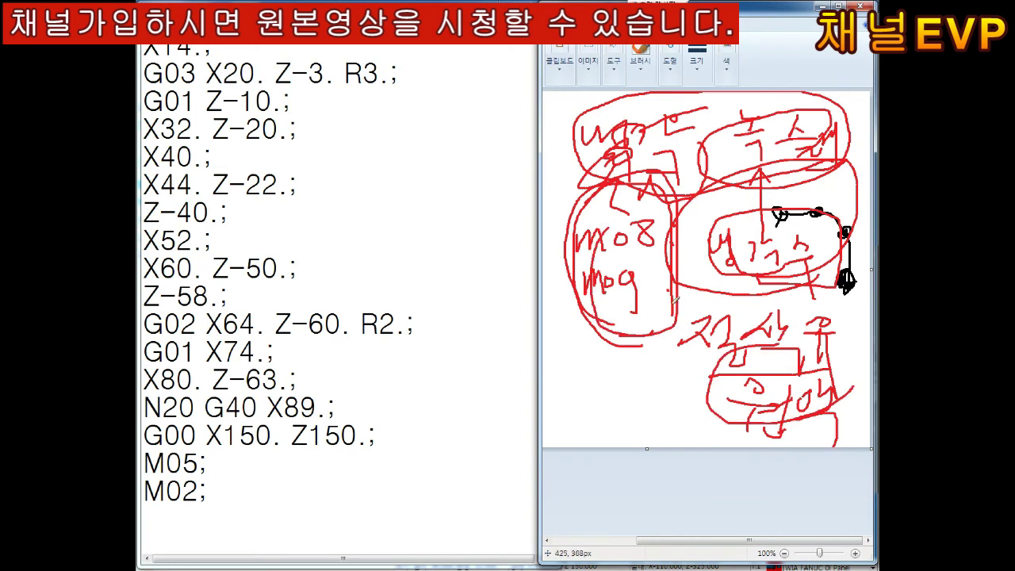
Step: Undo the recent annotations, including the top rust note and its arrow
key("ctrl+z")
key("ctrl+z")
key("ctrl+z")
key("ctrl+z")
key("ctrl+z")
key("ctrl+z")
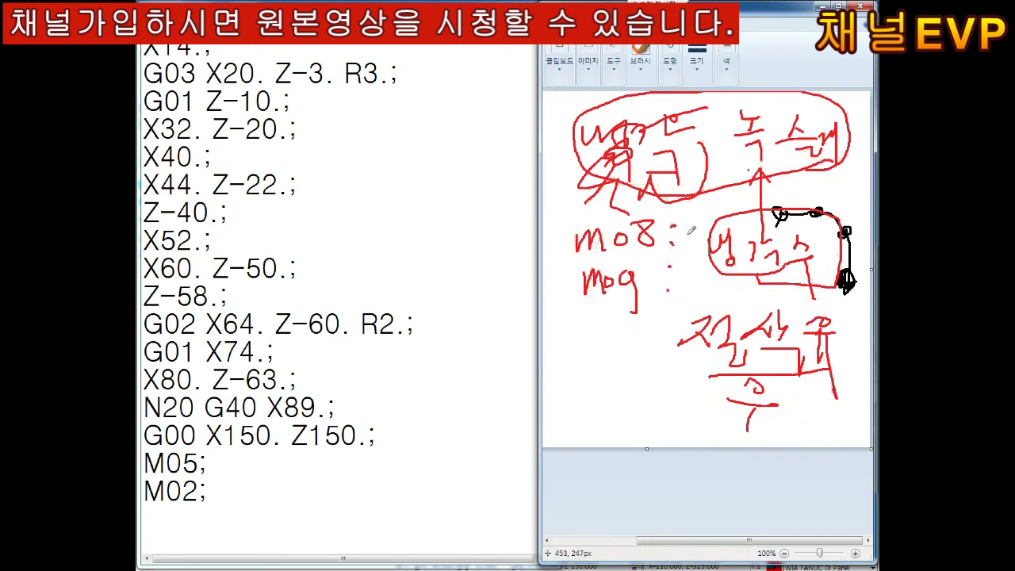
key("ctrl+z")
key("ctrl+z")
key("ctrl+z")
key("ctrl+z")
key("ctrl+z")
key("ctrl+z")
key("ctrl+z")
key("ctrl+z")
key("ctrl+z")
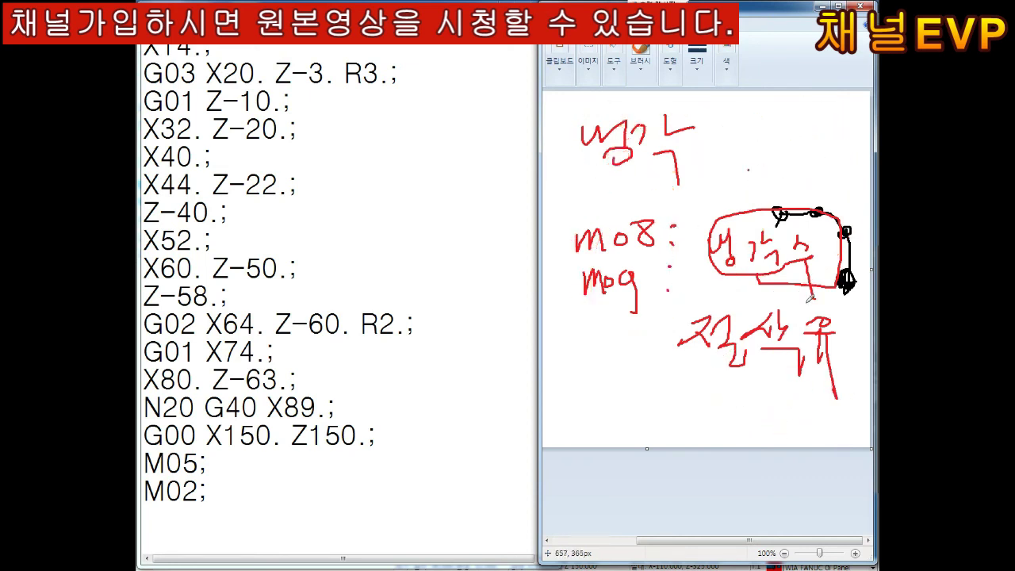
key("ctrl+z")
key("ctrl+z")
key("ctrl+z")
key("ctrl+z")
key("ctrl+z")
key("ctrl+z")
Step: Sketch arcs, an arrow and a box below 냉각수, then undo those strokes
left_click_drag(772, 303, 628, 423)
left_click_drag(853, 366, 783, 329)
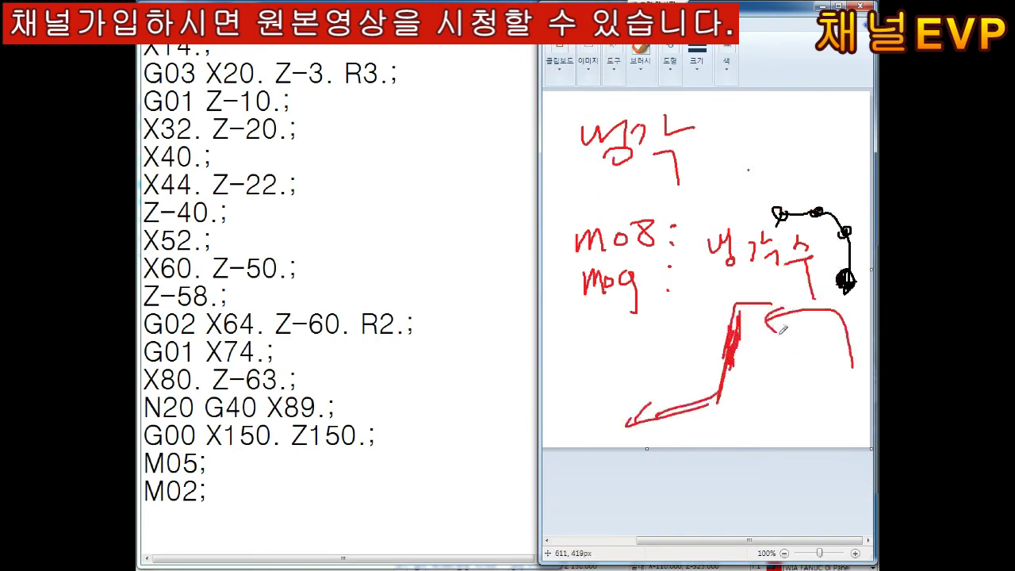
mouse_move(852, 361)
left_mouse_down()
mouse_move(741, 313)
mouse_move(778, 349)
left_mouse_up()
left_click_drag(738, 317, 623, 410)
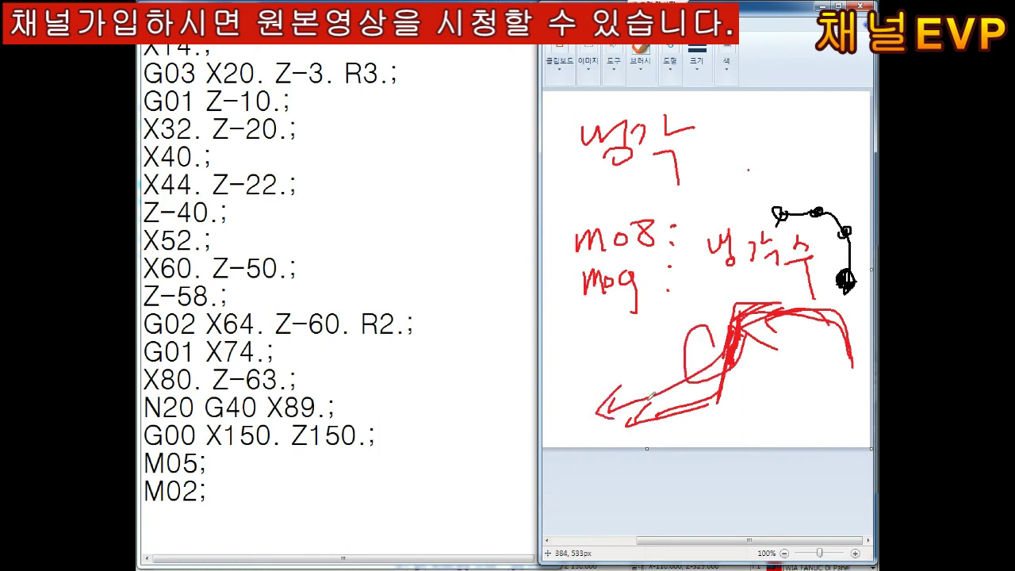
mouse_move(773, 296)
left_mouse_down()
mouse_move(846, 321)
mouse_move(697, 324)
left_mouse_up()
mouse_move(613, 420)
left_mouse_down()
mouse_move(612, 372)
mouse_move(684, 366)
left_mouse_up()
left_click_drag(696, 389, 696, 442)
mouse_move(734, 368)
left_mouse_down()
mouse_move(682, 389)
mouse_move(817, 381)
mouse_move(701, 321)
left_mouse_up()
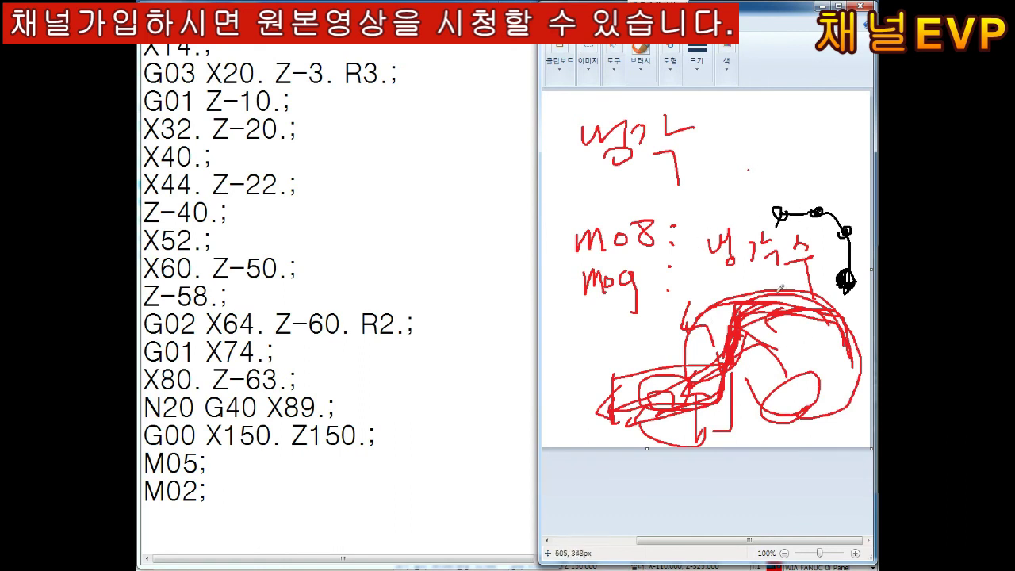
mouse_move(782, 289)
left_mouse_down()
mouse_move(690, 309)
mouse_move(708, 364)
mouse_move(659, 377)
mouse_move(702, 389)
left_mouse_up()
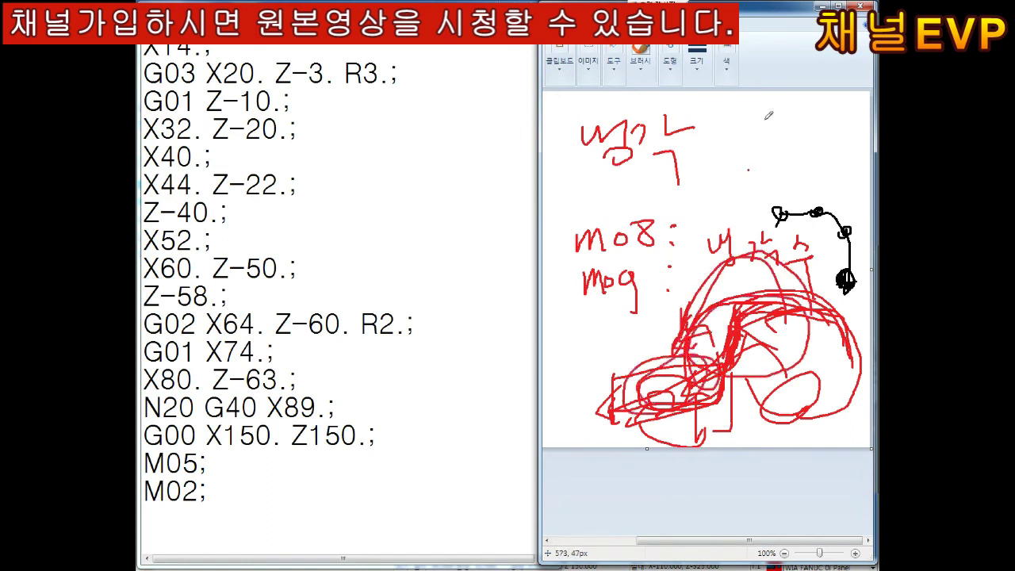
key("ctrl+z")
key("ctrl+z")
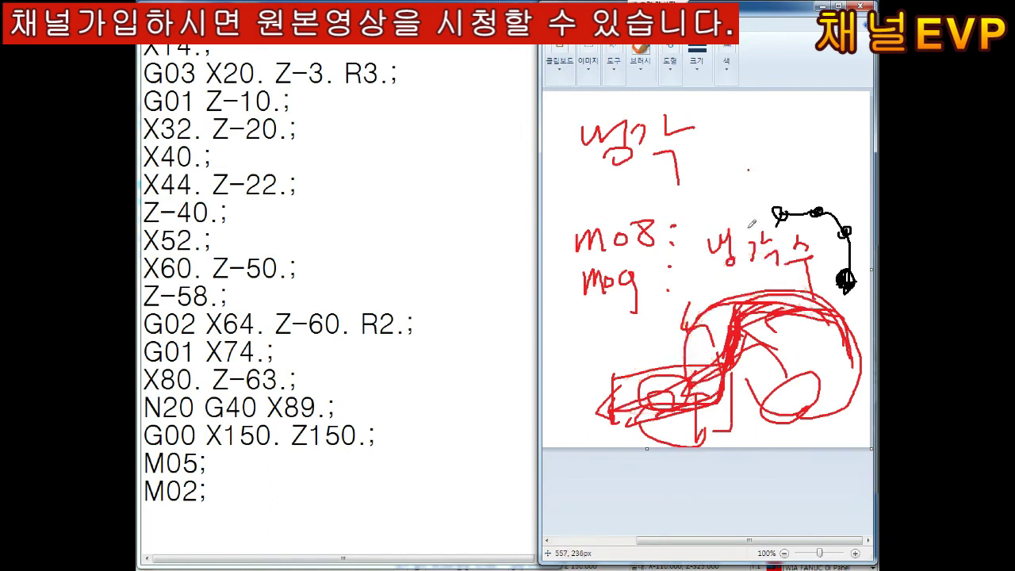
key("ctrl+z")
key("ctrl+z")
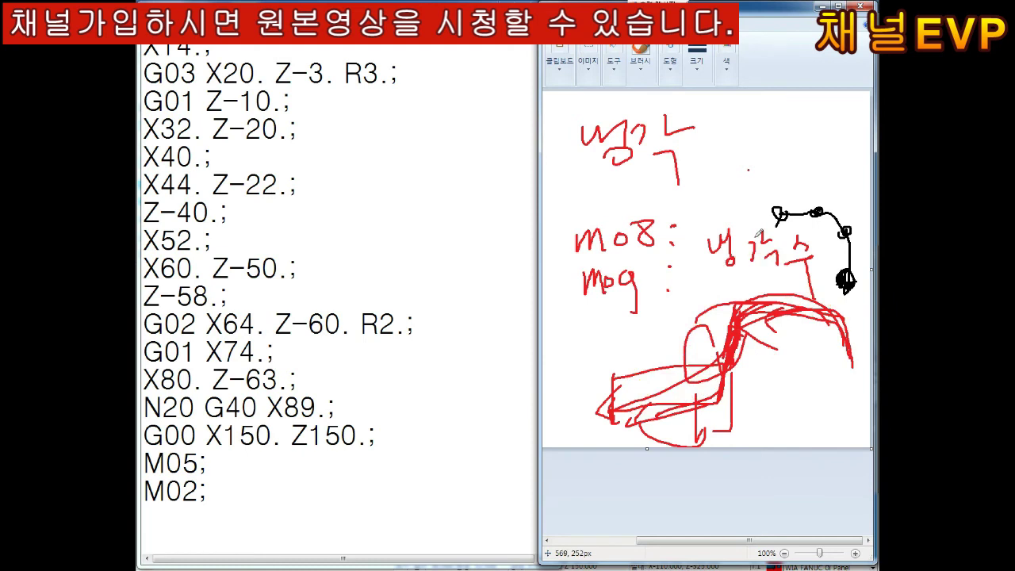
Step: Draw loops and a mark beside 냉각, then undo the lower sketch strokes
mouse_move(668, 349)
left_mouse_down()
mouse_move(651, 373)
mouse_move(707, 394)
left_mouse_up()
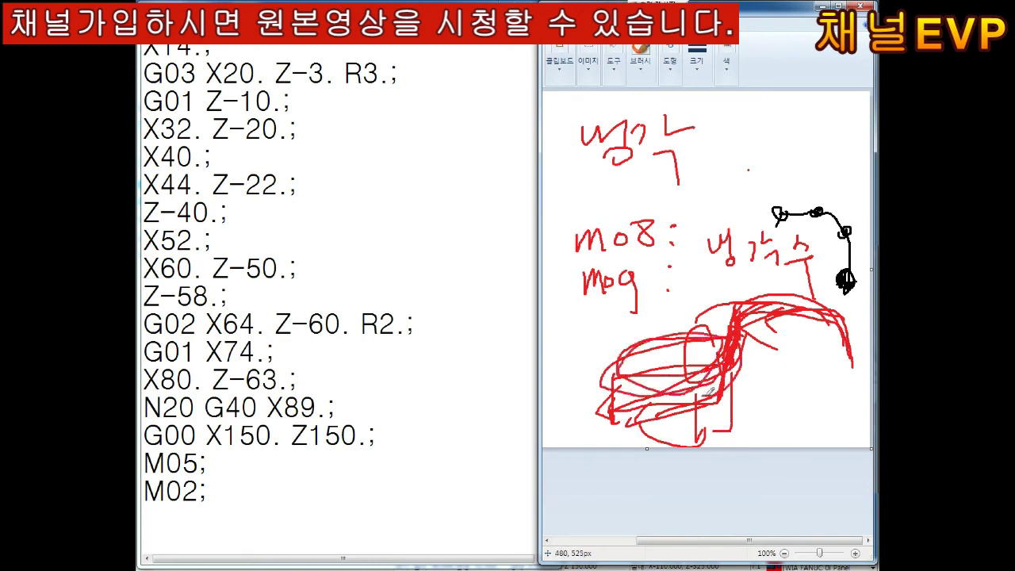
mouse_move(740, 147)
left_mouse_down()
mouse_move(787, 136)
mouse_move(787, 159)
left_mouse_up()
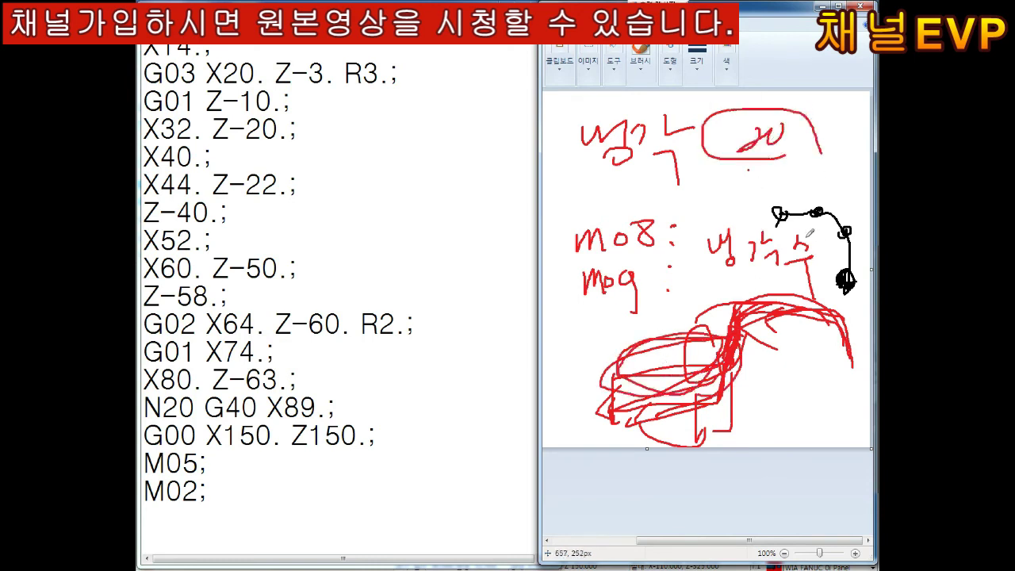
left_click_drag(722, 317, 670, 393)
left_click_drag(738, 397, 746, 276)
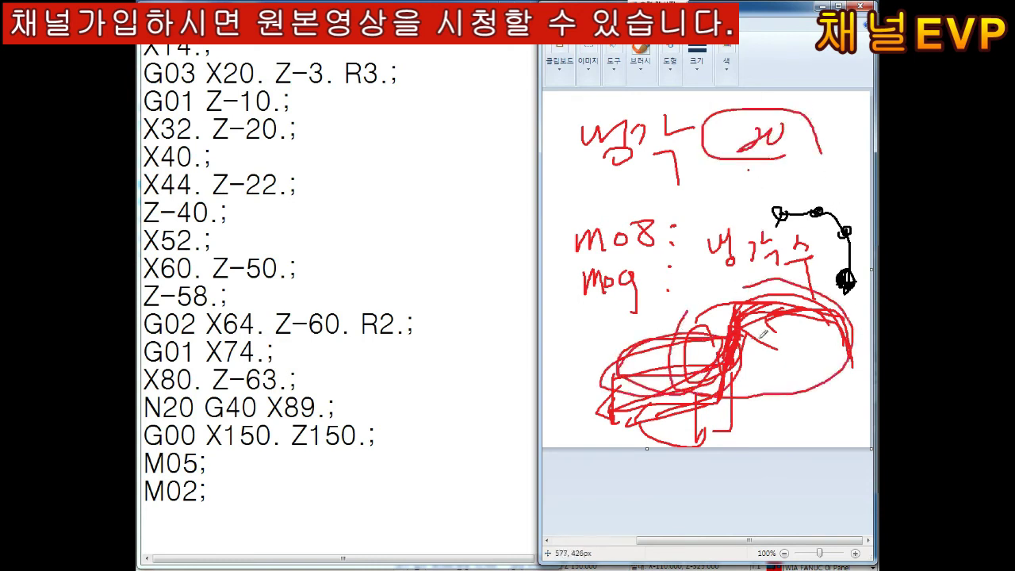
key("ctrl+z")
key("ctrl+z")
key("ctrl+z")
key("ctrl+z")
key("ctrl+z")
key("ctrl+z")
key("ctrl+z")
key("ctrl+z")
key("ctrl+z")
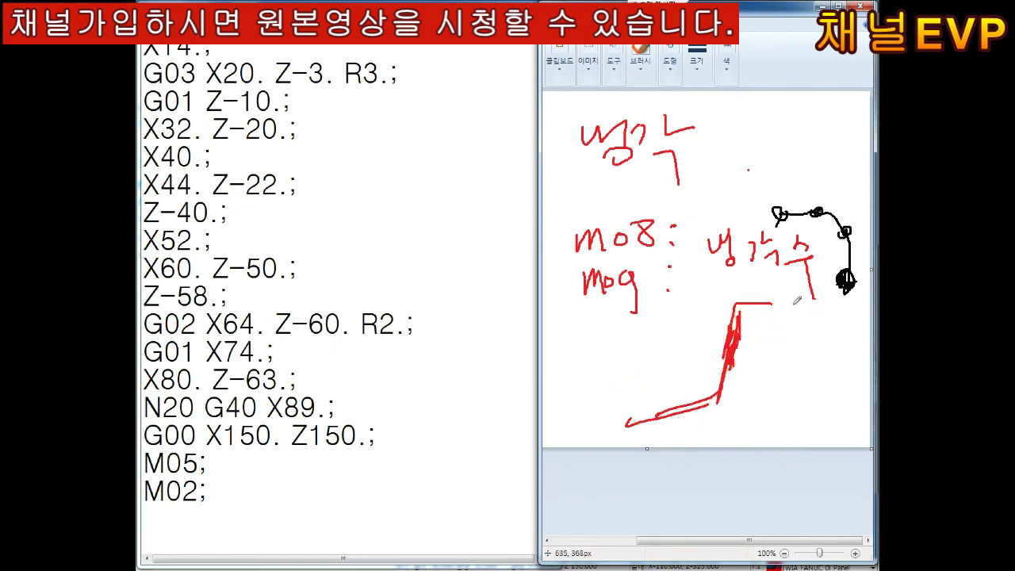
key("ctrl+z")
key("ctrl+z")
Step: Draw a rectangle with loops and a curved arrow to its right
mouse_move(585, 341)
left_mouse_down()
mouse_move(649, 340)
mouse_move(600, 398)
mouse_move(583, 344)
left_mouse_up()
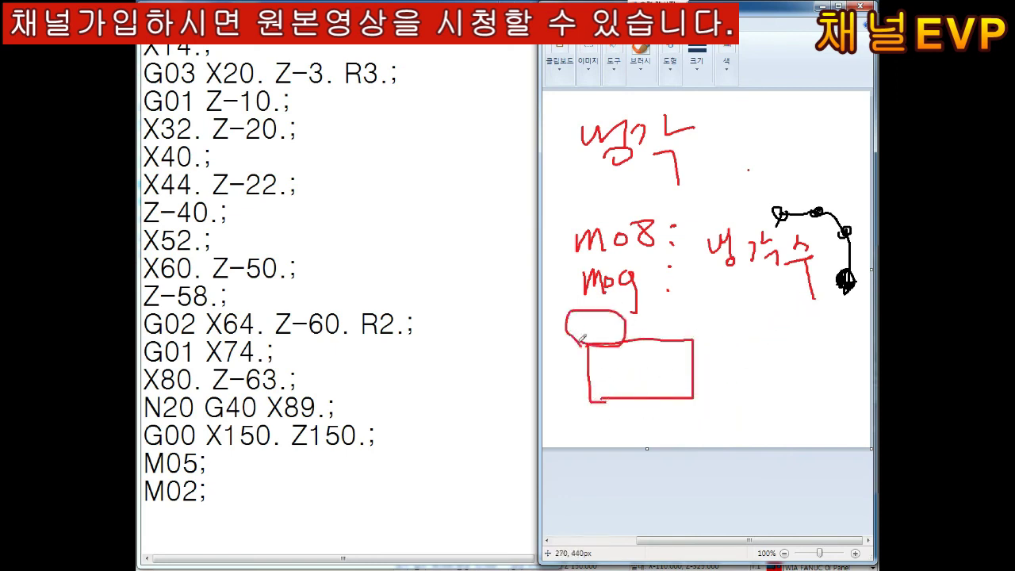
left_click_drag(576, 399, 607, 401)
mouse_move(724, 321)
left_mouse_down()
mouse_move(712, 414)
mouse_move(702, 372)
left_mouse_up()
left_click_drag(690, 397, 713, 391)
Step: Draw rays fanning up from the rectangle toward 냉각수, ending in a zigzag spray
left_click_drag(666, 340, 775, 253)
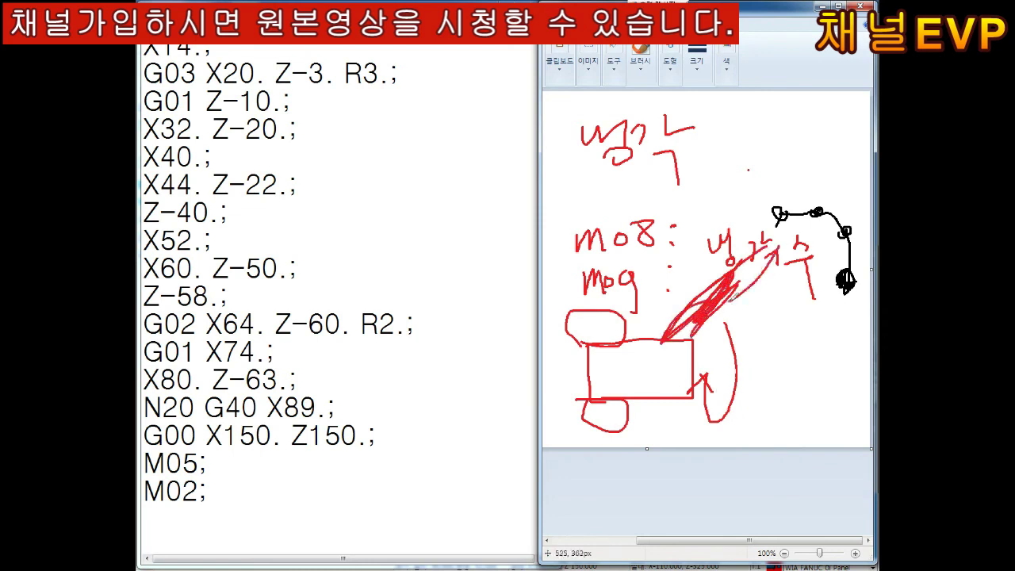
mouse_move(718, 296)
left_mouse_down()
mouse_move(681, 343)
mouse_move(644, 148)
left_mouse_up()
left_click_drag(680, 326, 754, 121)
left_click_drag(684, 318, 765, 149)
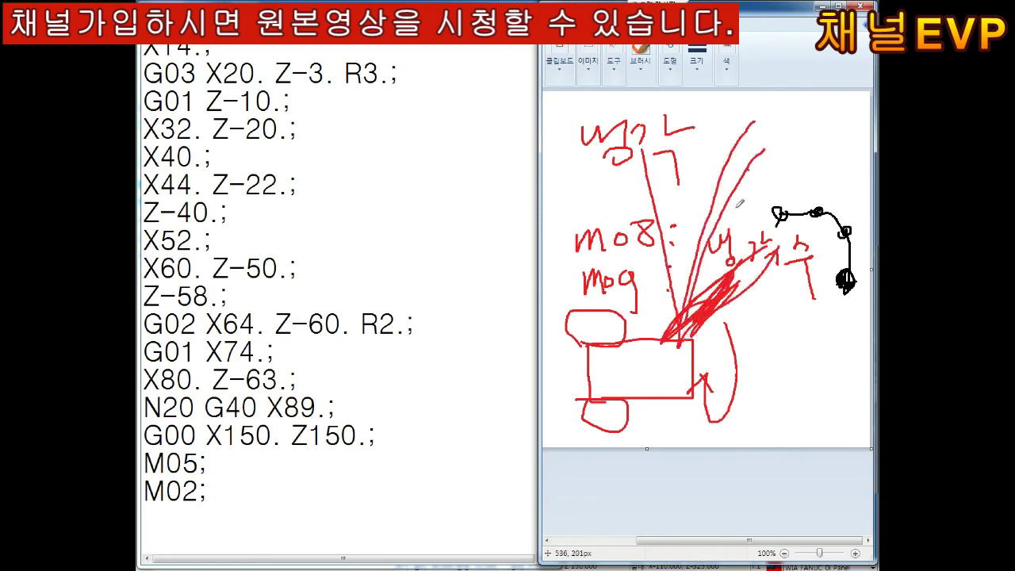
mouse_move(682, 311)
left_mouse_down()
mouse_move(680, 143)
mouse_move(626, 153)
left_mouse_up()
left_click_drag(678, 309, 745, 124)
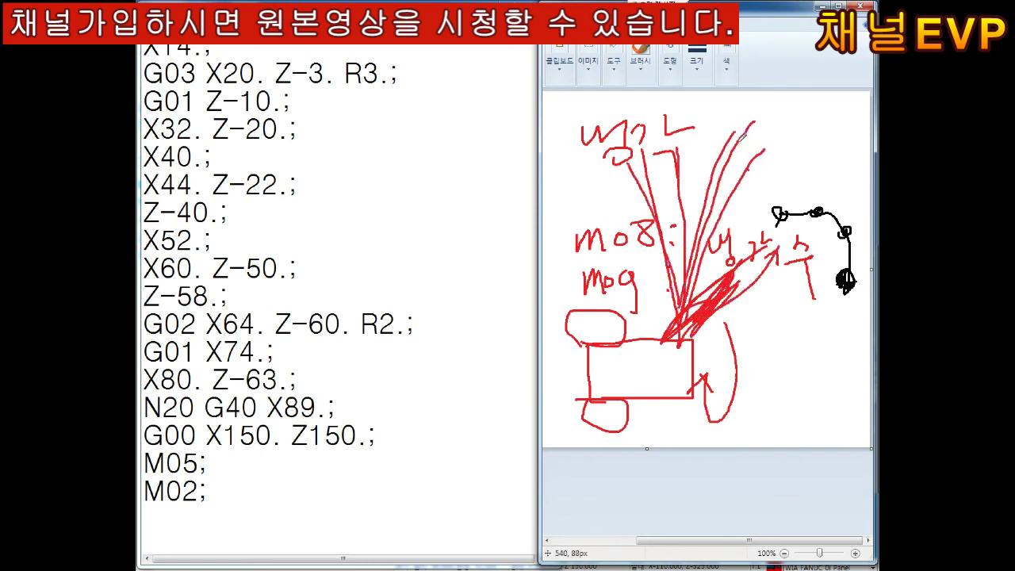
mouse_move(694, 246)
left_mouse_down()
mouse_move(728, 129)
mouse_move(843, 123)
left_mouse_up()
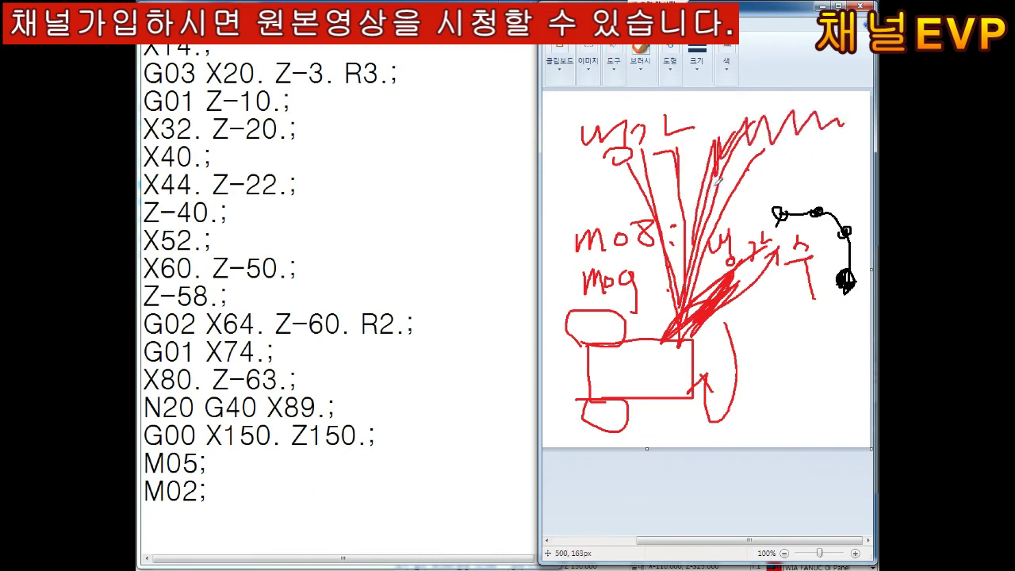
Step: Loop around the black sketch and 냉각수, then draw a 3-D box at lower right
left_click_drag(723, 274, 832, 290)
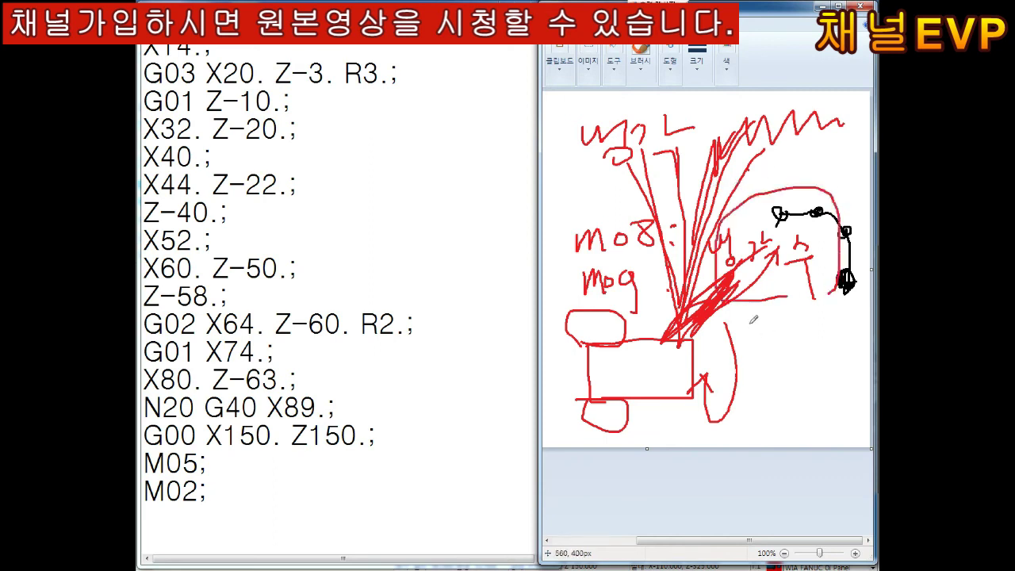
left_click_drag(702, 254, 738, 302)
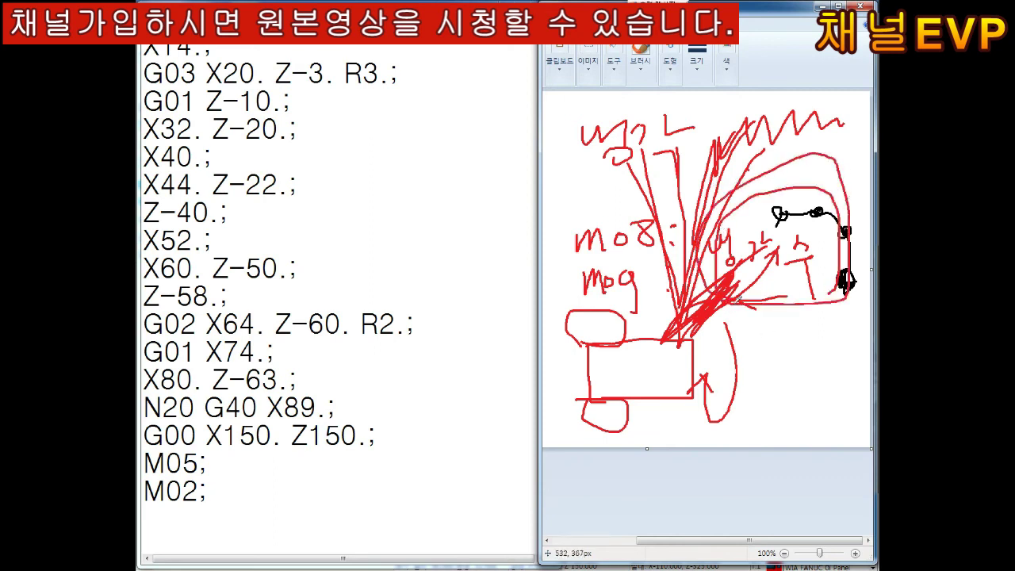
mouse_move(761, 387)
left_mouse_down()
mouse_move(847, 373)
mouse_move(847, 426)
left_mouse_up()
left_click_drag(848, 334, 829, 418)
left_click_drag(774, 341, 773, 394)
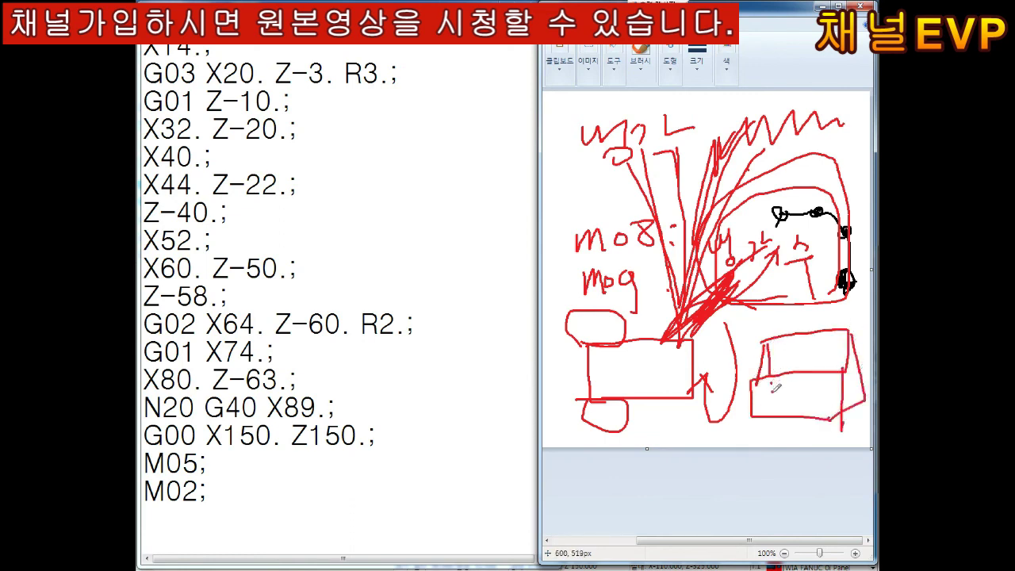
mouse_move(866, 390)
left_mouse_down()
mouse_move(786, 395)
mouse_move(755, 414)
left_mouse_up()
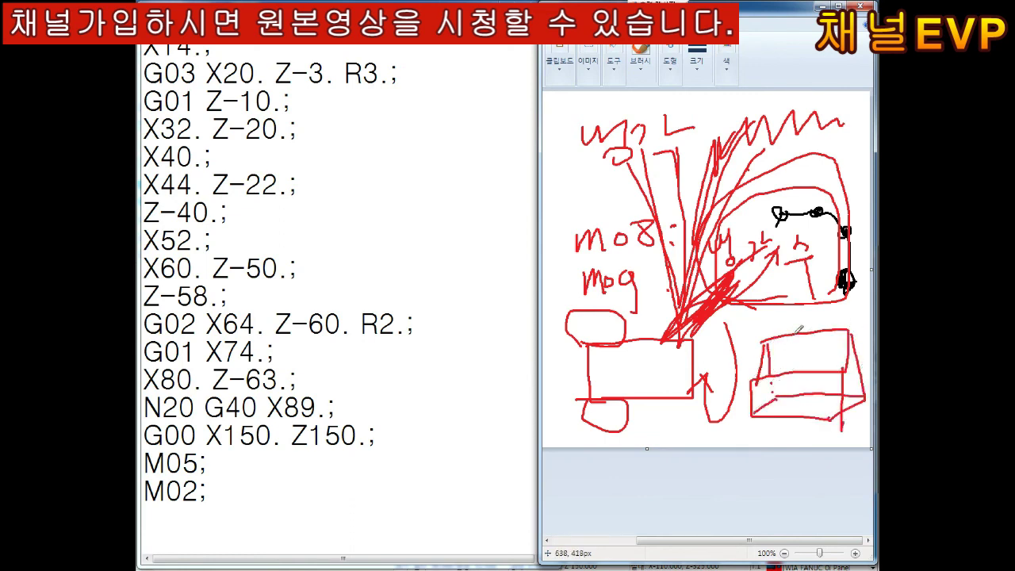
left_click_drag(766, 340, 751, 383)
mouse_move(860, 333)
left_mouse_down()
mouse_move(832, 369)
mouse_move(833, 414)
left_mouse_up()
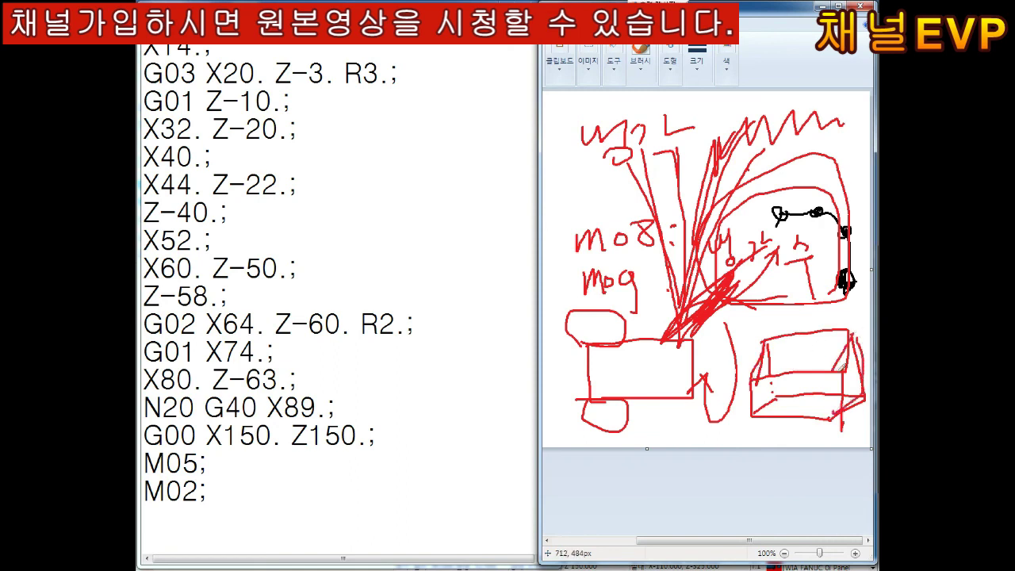
left_click_drag(839, 364, 839, 398)
Step: Undo the Paint spray sketch, then type 냉각 비중크다 and 세척 below M02; in Notepad
key("ctrl+z")
key("ctrl+z")
key("ctrl+z")
key("ctrl+z")
key("ctrl+z")
key("ctrl+z")
key("ctrl+z")
key("ctrl+z")
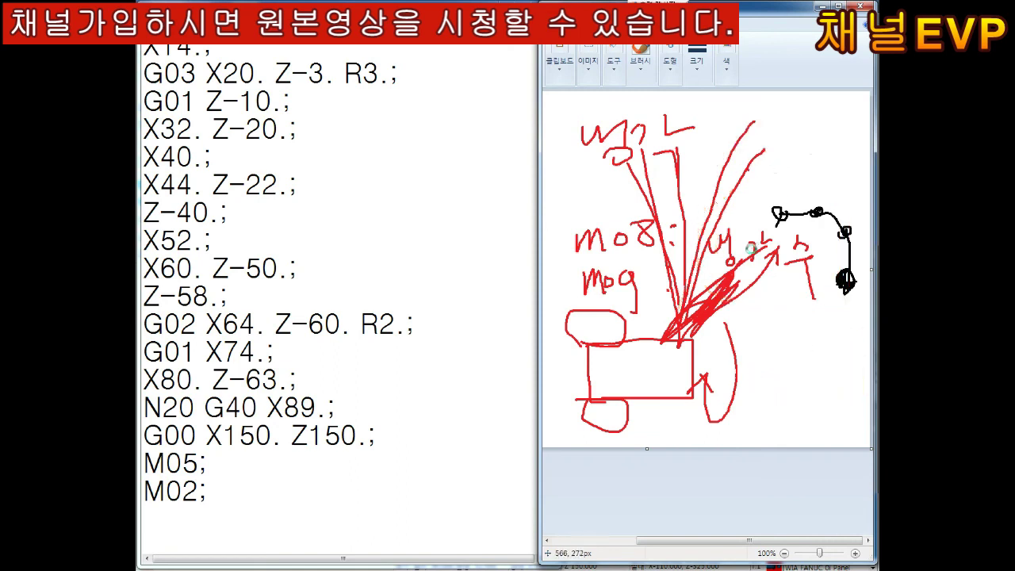
key("ctrl+z")
key("ctrl+z")
key("ctrl+z")
key("ctrl+z")
key("ctrl+z")
key("ctrl+z")
key("ctrl+z")
left_click(151, 547)
scroll(151, 548, "down", 1)
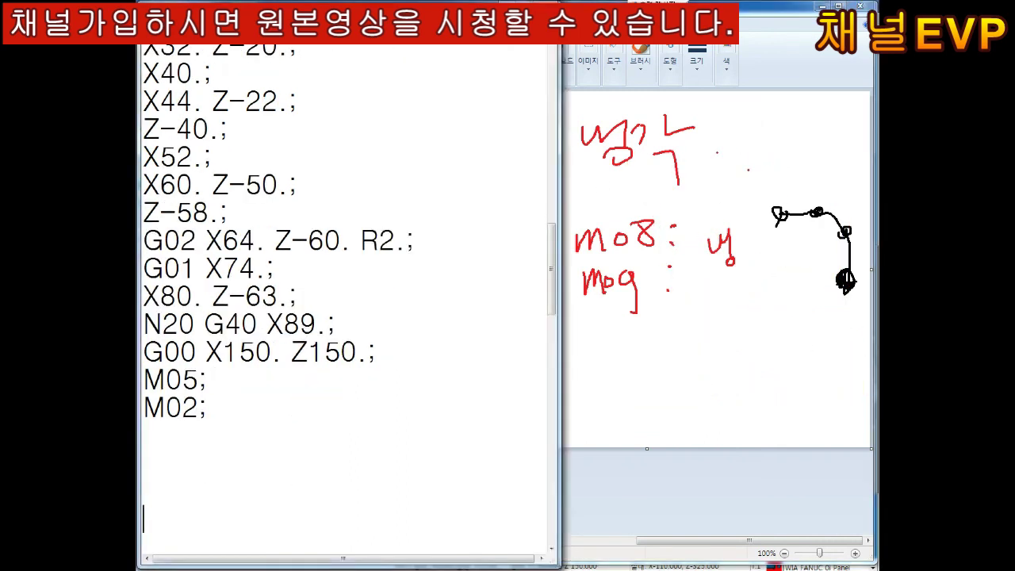
type("S")
key("BackSpace")
type("냉각 비중크다")
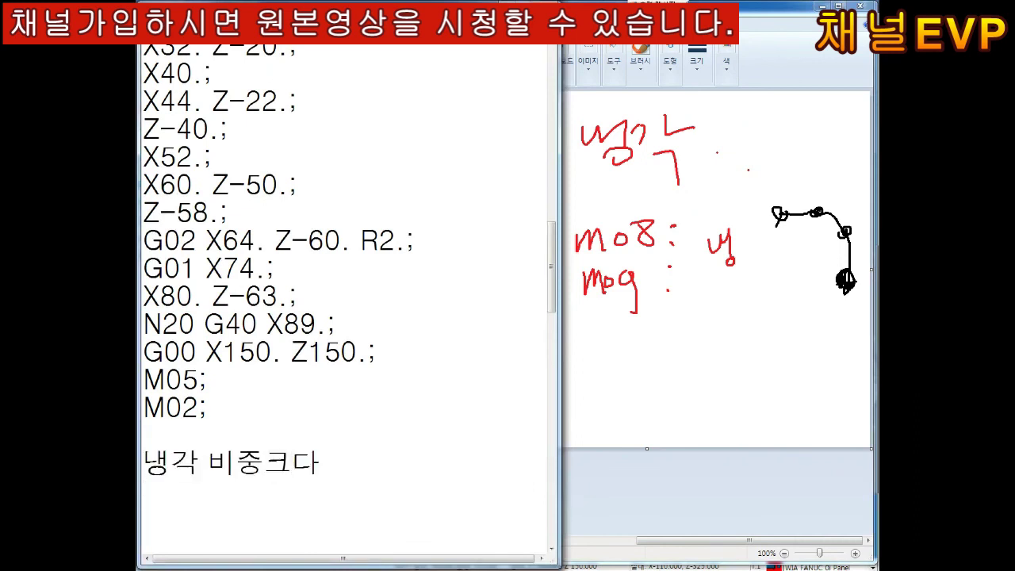
key("Return")
type("세척")
Step: Add the notes CNC선반 가공 칩이발생 and 제품에 on new lines
key("Return")
key("Return")
type("가")
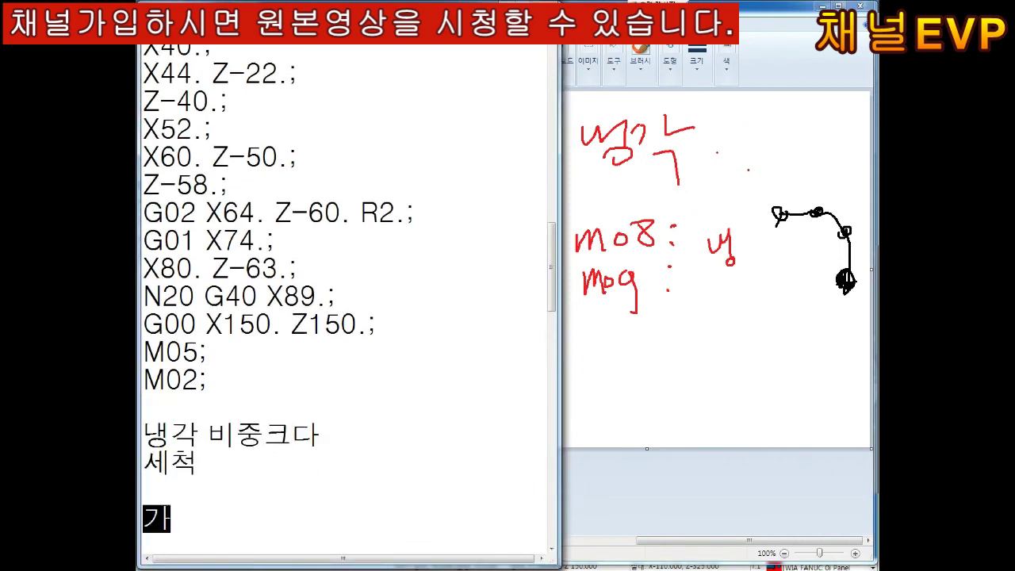
key("BackSpace")
type("CNC선반 가공 칩이발새")
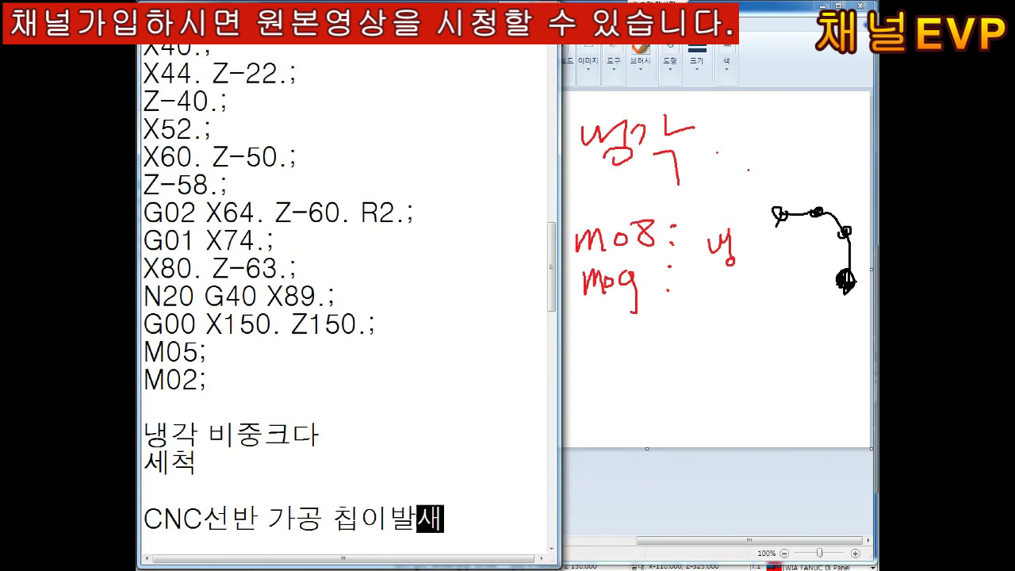
type("생")
key("Return")
key("Return")
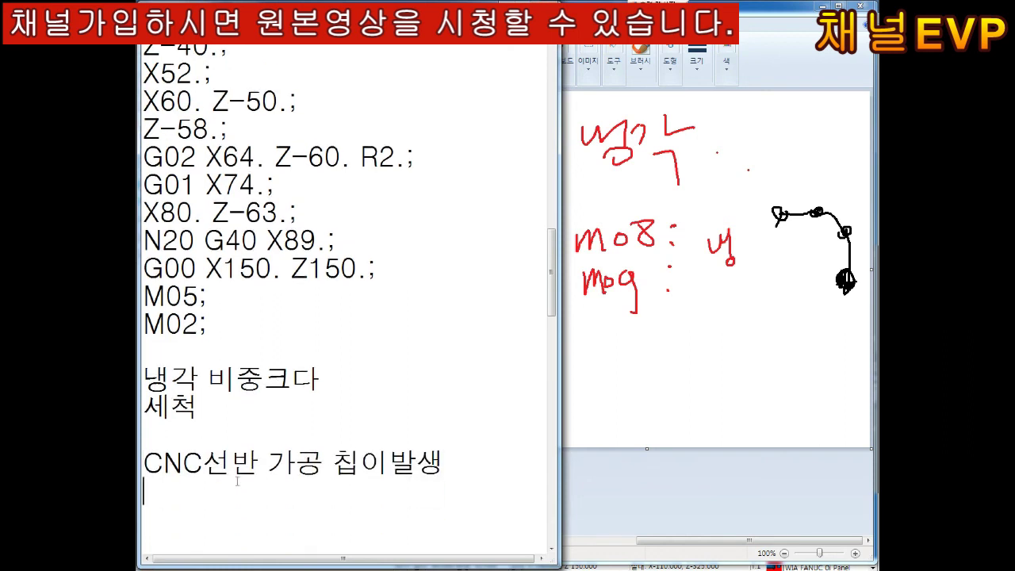
type("제품에 이")
key("BackSpace")
key("BackSpace")
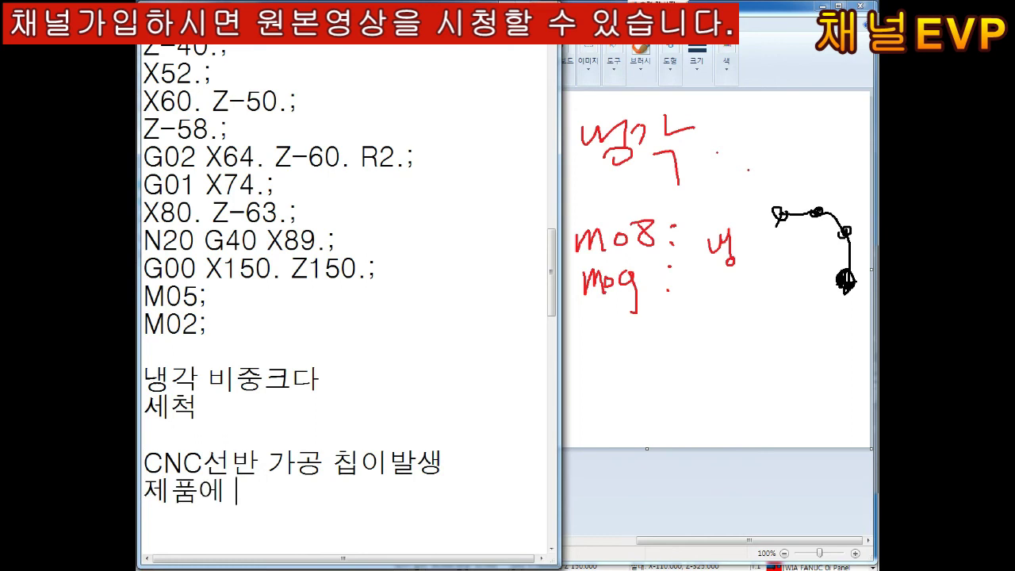
Step: Sketch a red chip swirl and check mark in Paint, then type 제품이 표면 불량 in Notepad
left_click_drag(615, 363, 765, 321)
left_click_drag(807, 254, 819, 303)
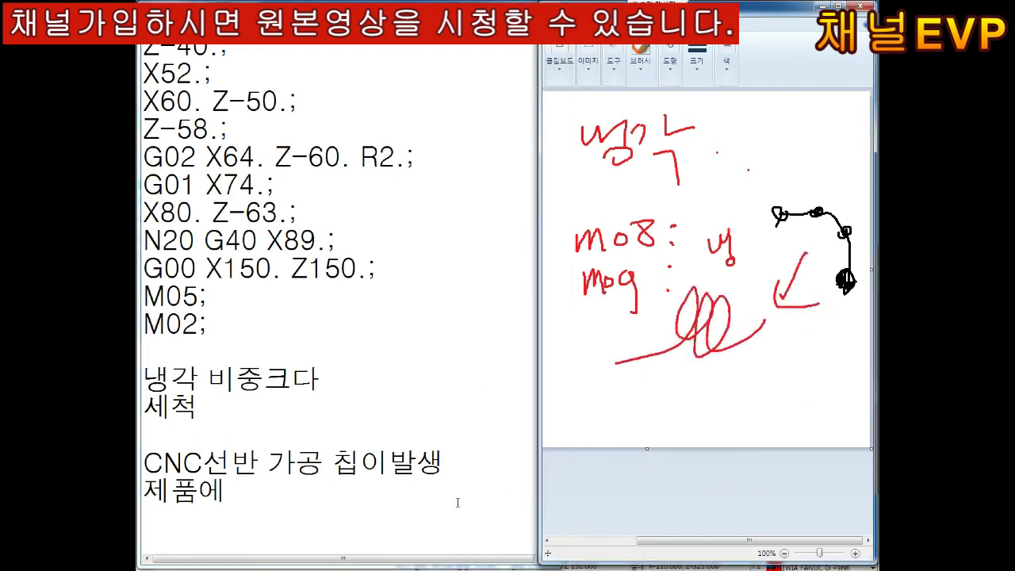
left_click(255, 506)
scroll(255, 506, "down", 1)
type("제품이 표면")
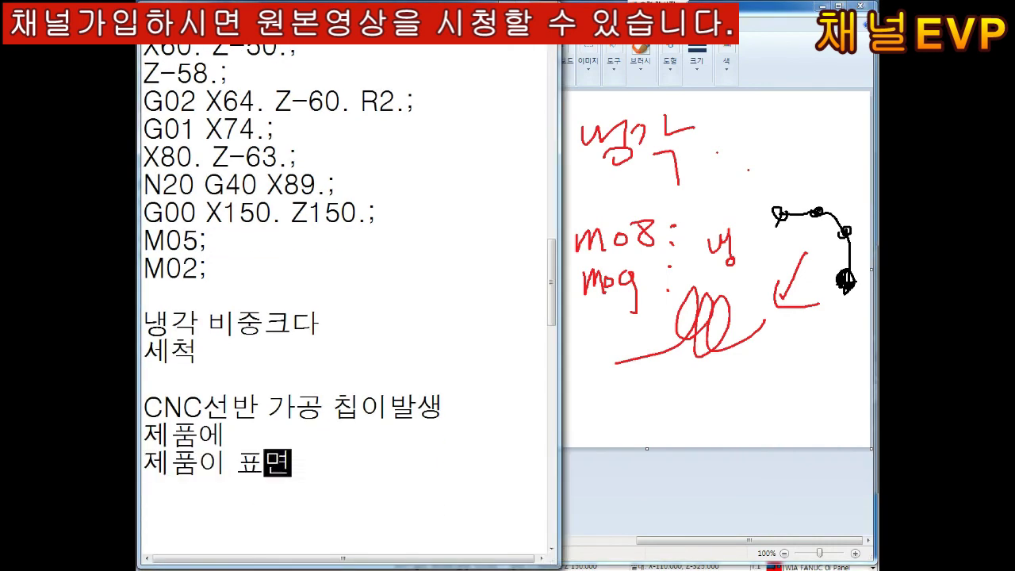
type(" 불량")
key("Return")
Step: Cancel the accidental screen capture and its update popup, then type 절삭유 물대포
key("ctrl+shift+c")
key("Escape")
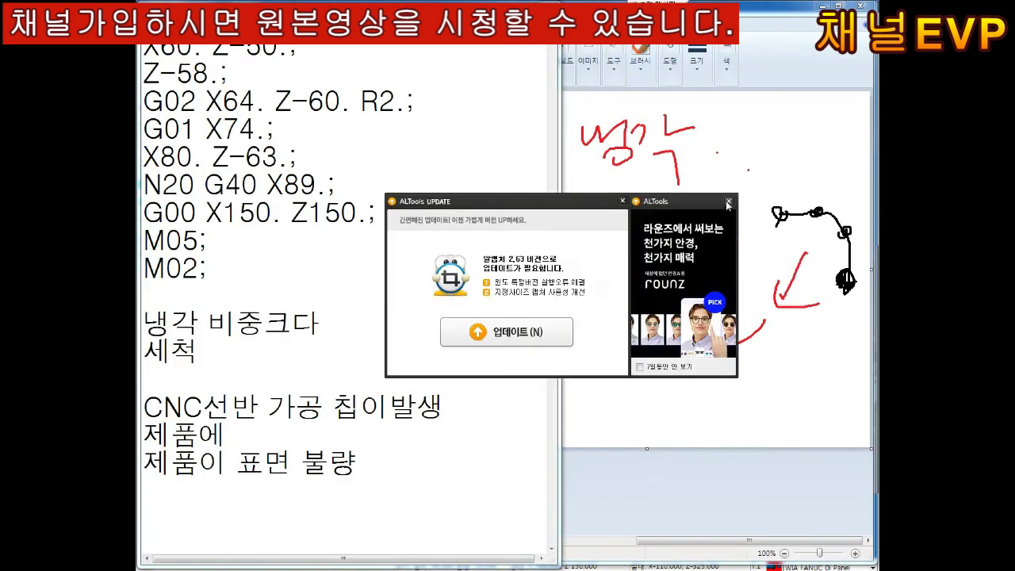
left_click(515, 331)
left_click(516, 317)
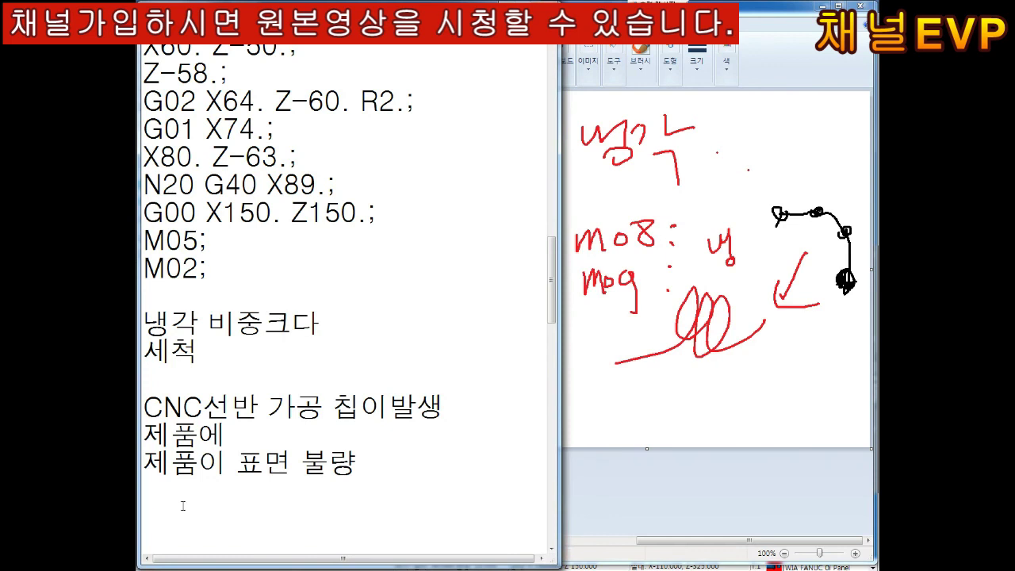
type("절삭유 물대포")
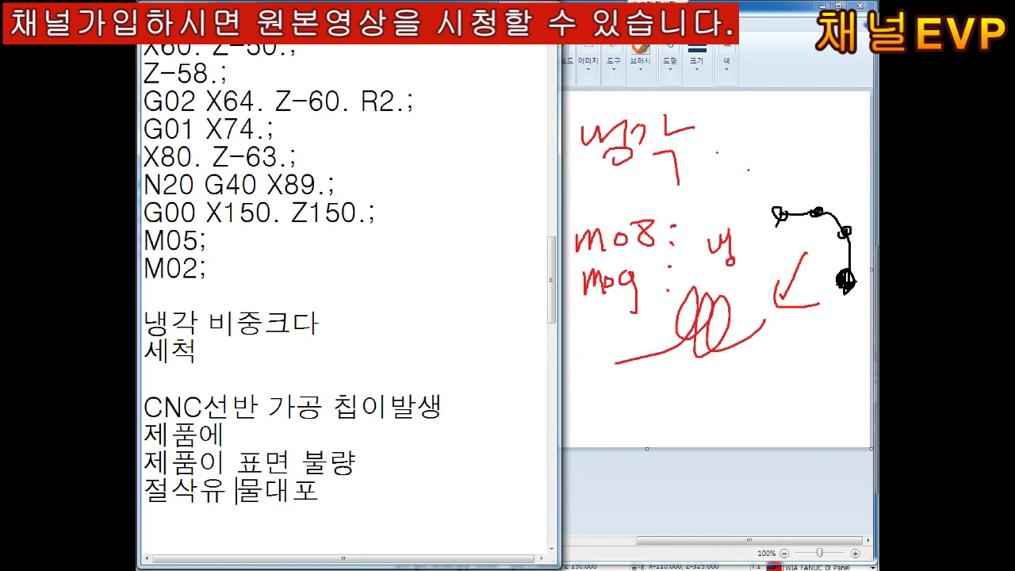
key("Up")
key("Up")
key("Up")
key("Up")
key("Up")
Step: Insert 윤활 마모 줄어든다 and 방청 녹슨거 방지 below 세척
key("Return")
key("Return")
type("윤활")
key("Return")
type("방청")
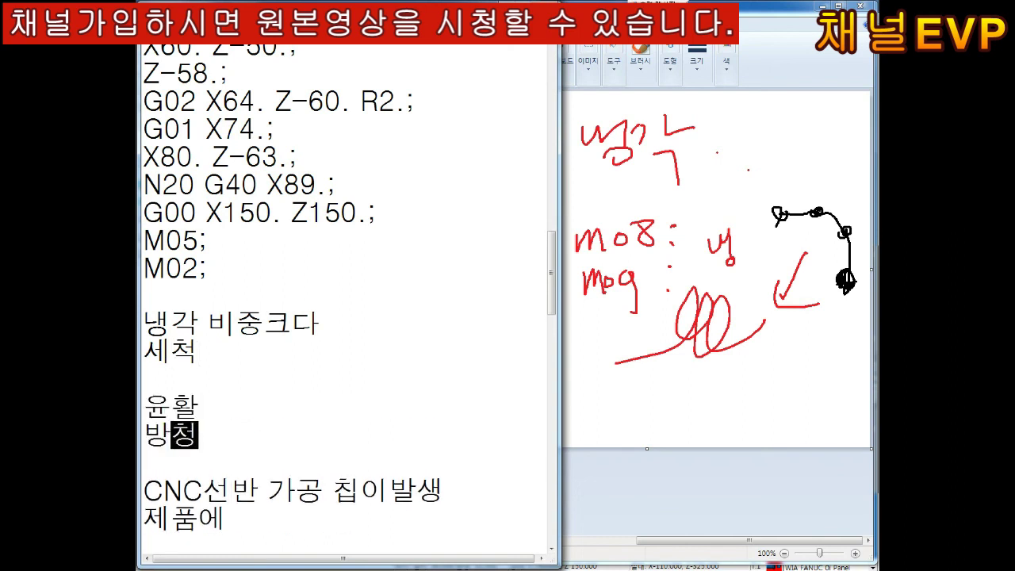
left_click(183, 505)
type("마모 줄어든다")
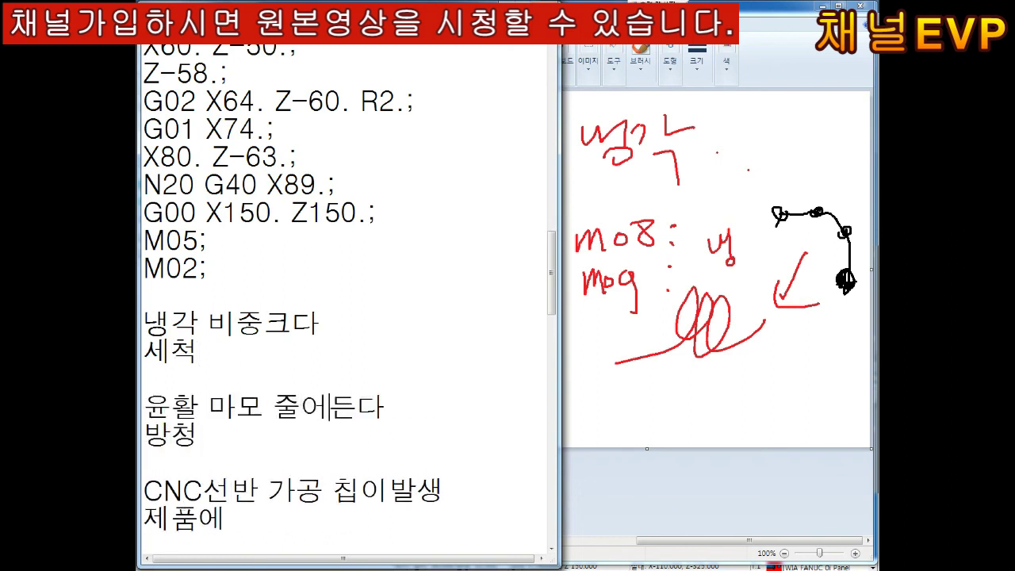
type(" 방청 녹슨")
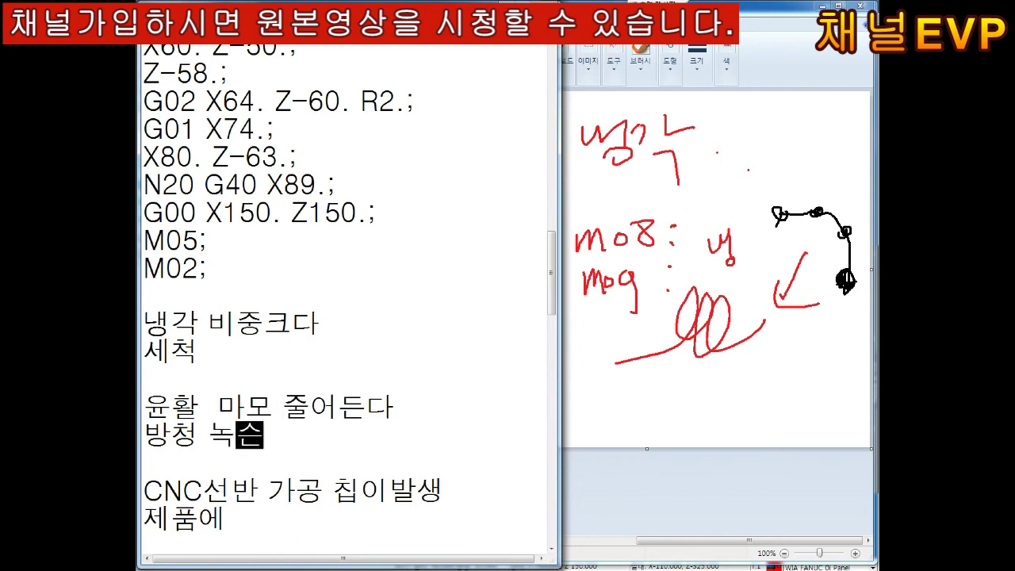
type("거 방지")
Step: Put the 방청 note on its own line and add 젔삭유, 석유, 오일 below it
left_click(144, 435)
key("Return")
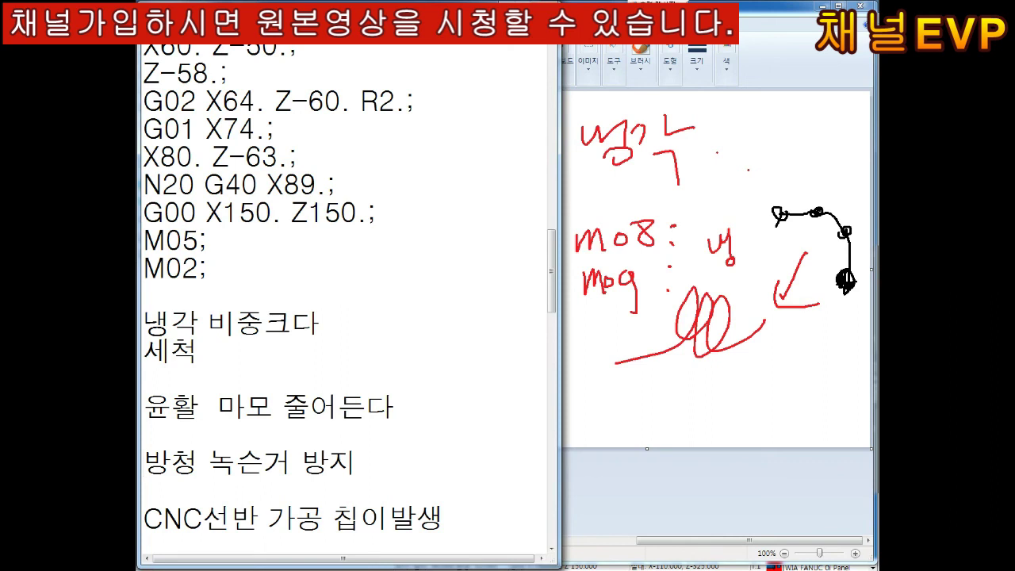
left_click(372, 463)
key("Return")
key("Return")
key("Return")
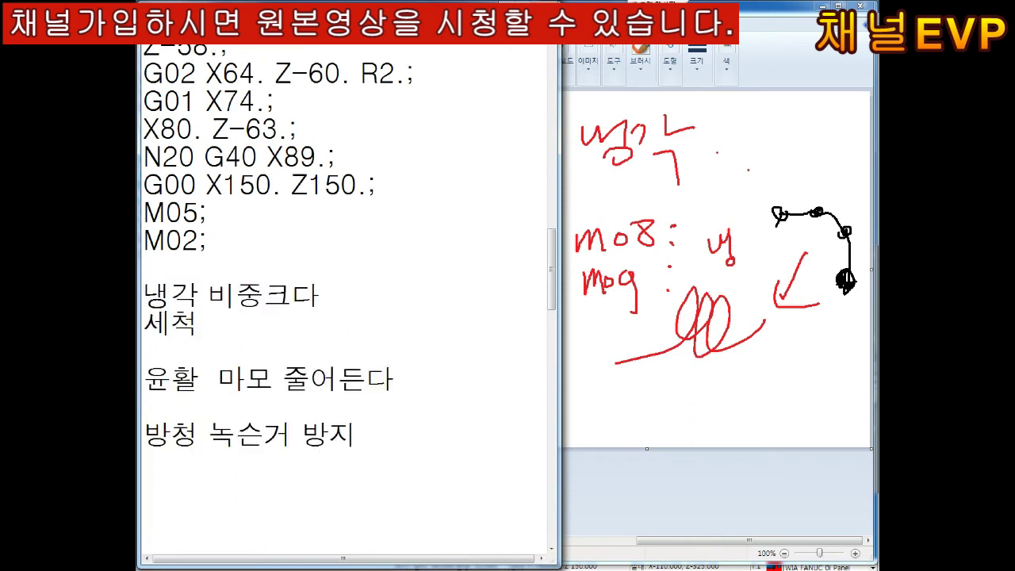
type("젔삭유, 석유, ")
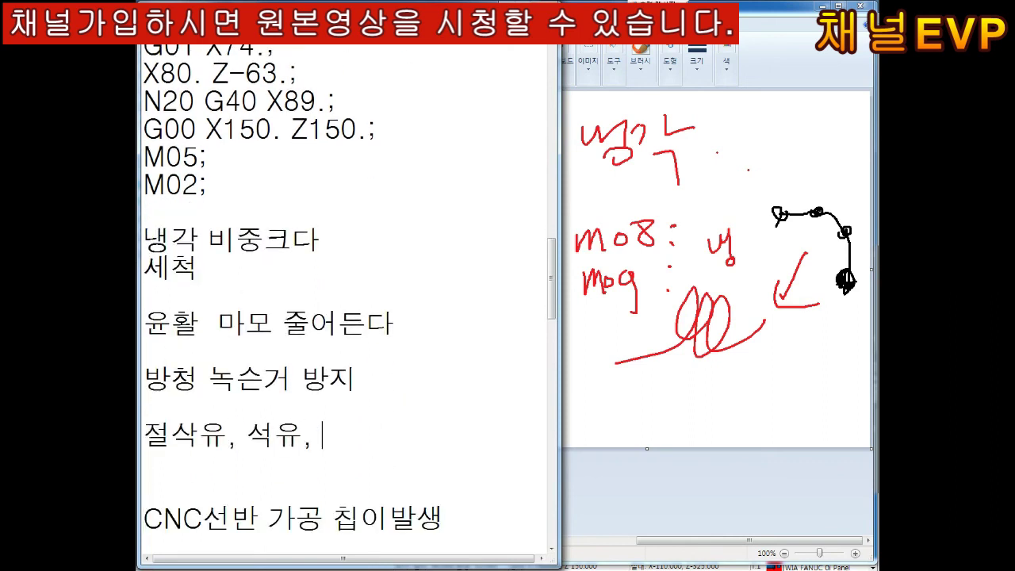
type("오일")
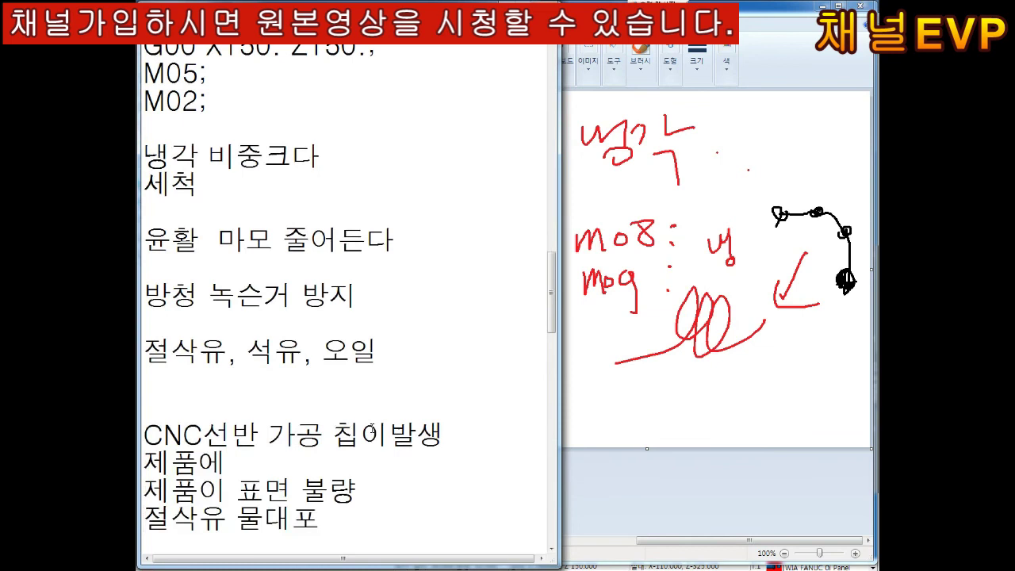
Step: Add M08 before the semicolon of the G71 U2. R0.5 line to switch coolant on
scroll(372, 430, "down", 1)
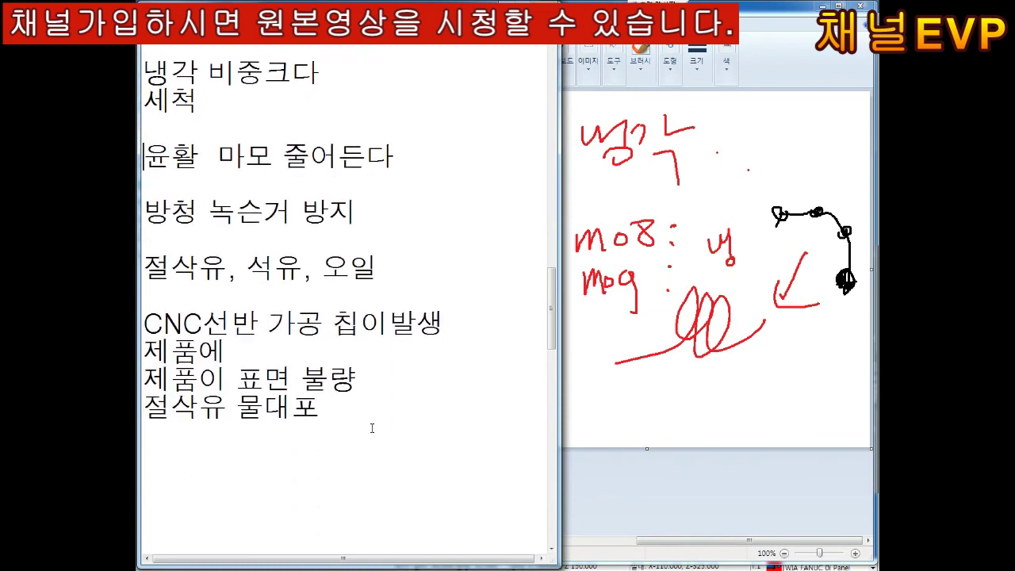
scroll(372, 428, "up", 1)
scroll(372, 428, "up", 1)
scroll(372, 429, "up", 1)
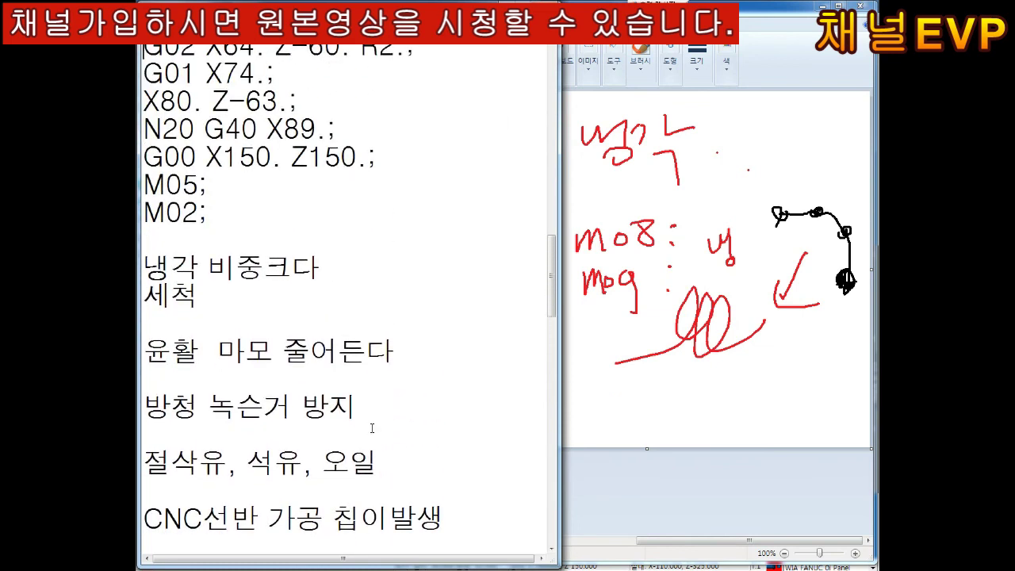
scroll(372, 428, "up", 1)
scroll(372, 428, "up", 1)
scroll(372, 428, "up", 3)
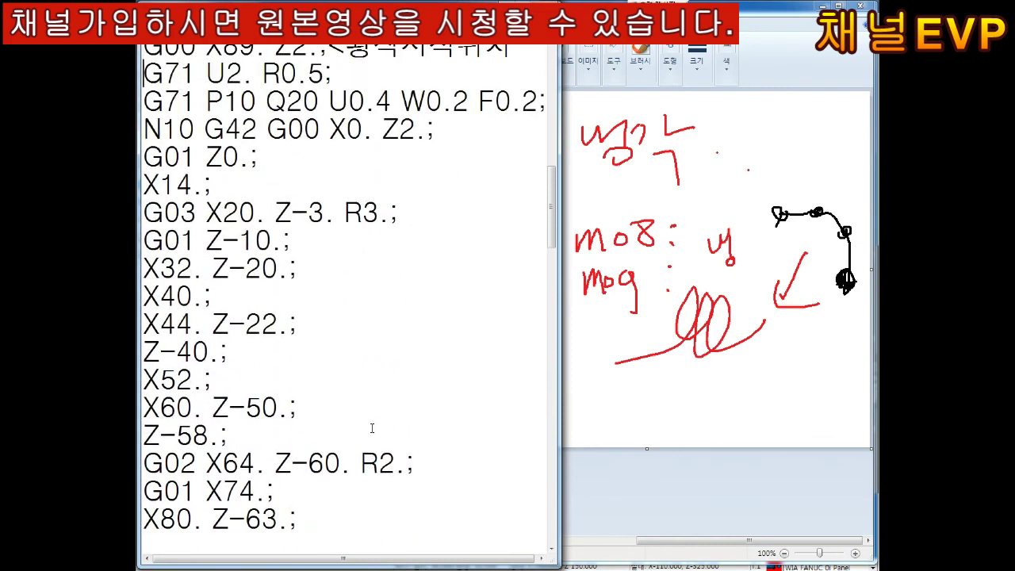
key("Down")
key("Right")
key("Right")
key("Right")
key("Right")
key("Right")
key("Right")
key("Up")
key("Up")
key("BackSpace")
type("M0")
type("8;")
Step: Insert a new M09; line right after N20 G40 X89.; to switch coolant off
scroll(372, 428, "up", 1)
key("Down")
key("Down")
key("Down")
key("Down")
key("Down")
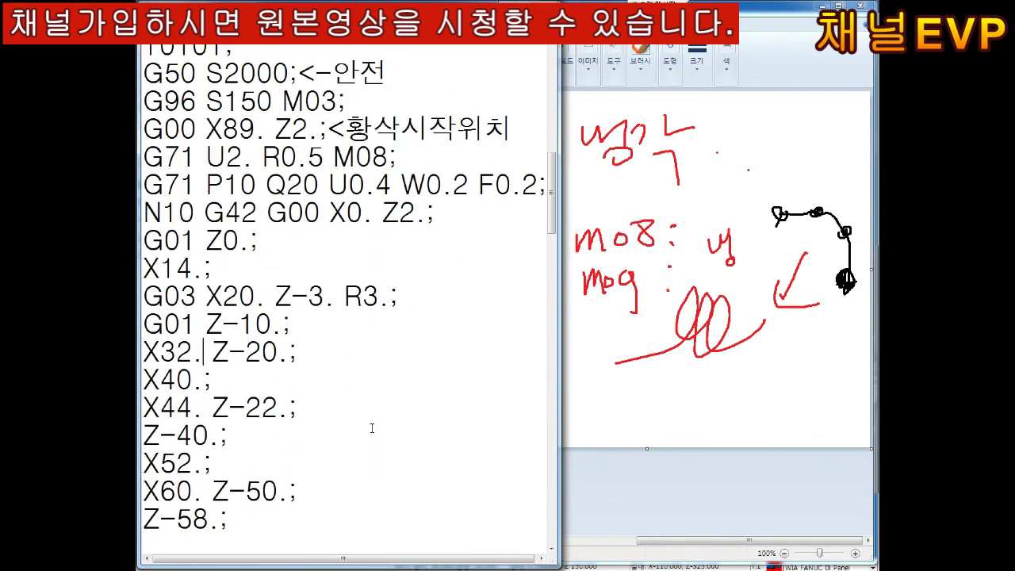
key("Down")
key("Down")
key("Down")
key("Down")
key("Home")
key("End")
key("Return")
type("M09")
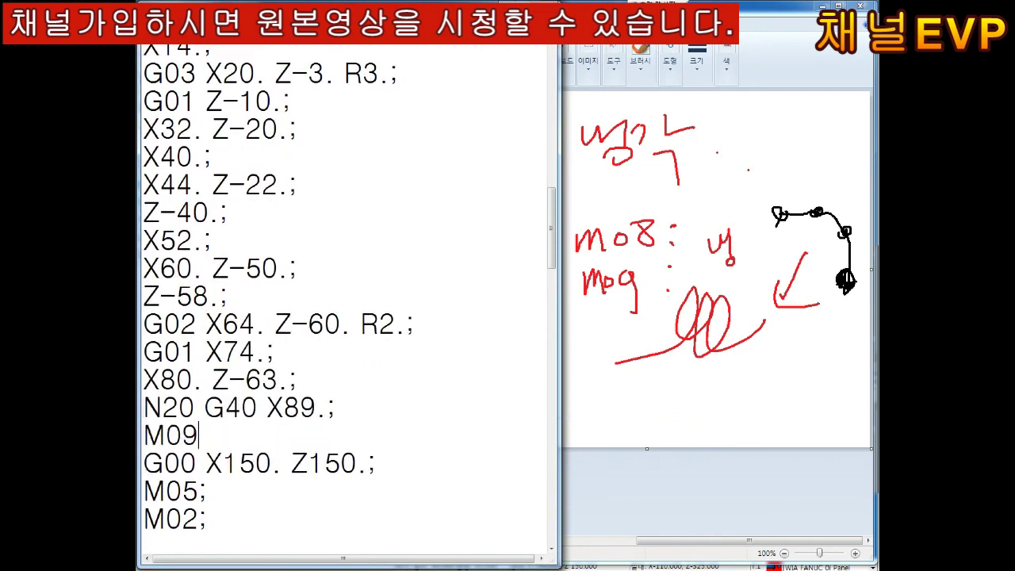
type(";")
scroll(372, 428, "down", 1)
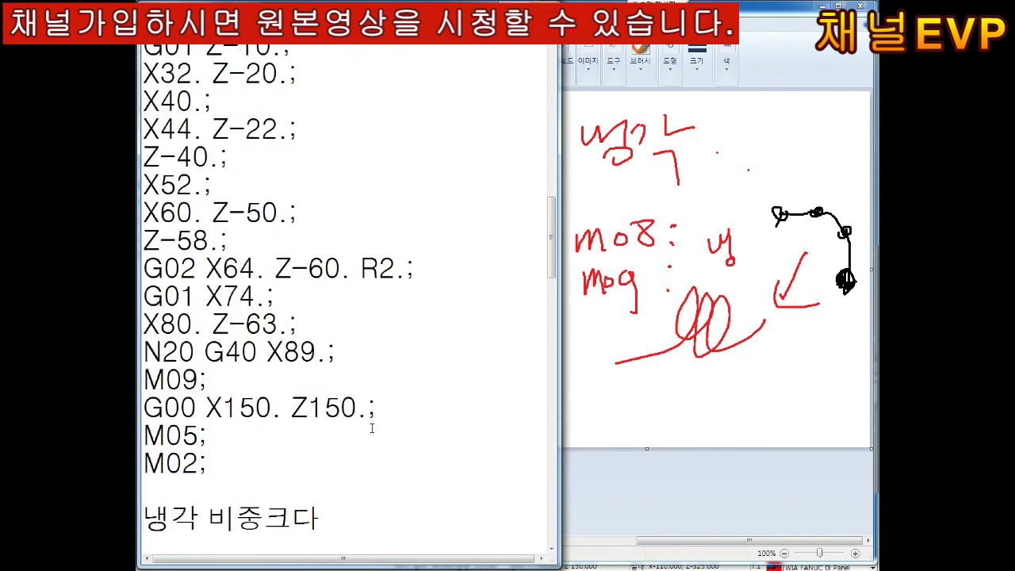